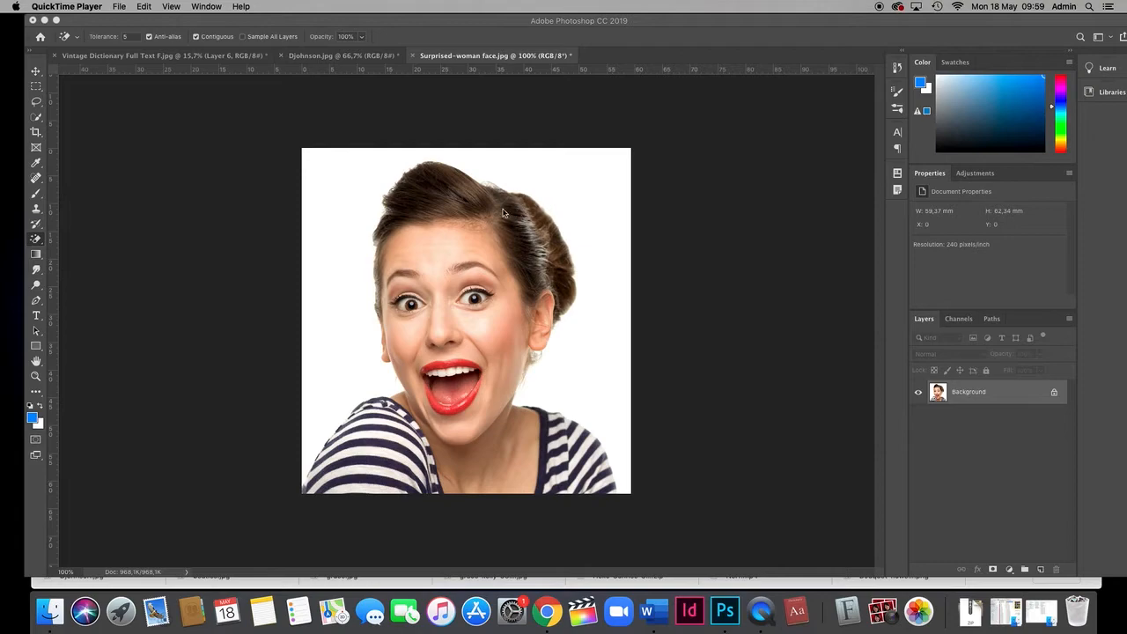
Step: Try erasing the white background around the woman with the Magic Eraser at a tolerance of 32, and undo it
{"action": "right_click", "coordinate": [38, 239]}
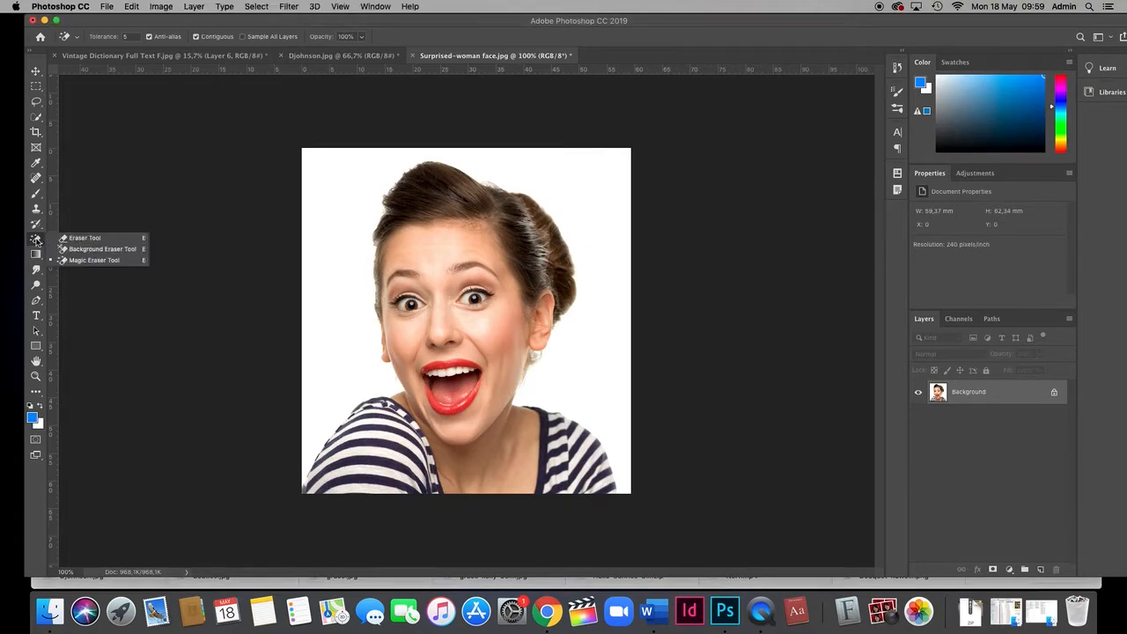
{"action": "left_click", "coordinate": [91, 261]}
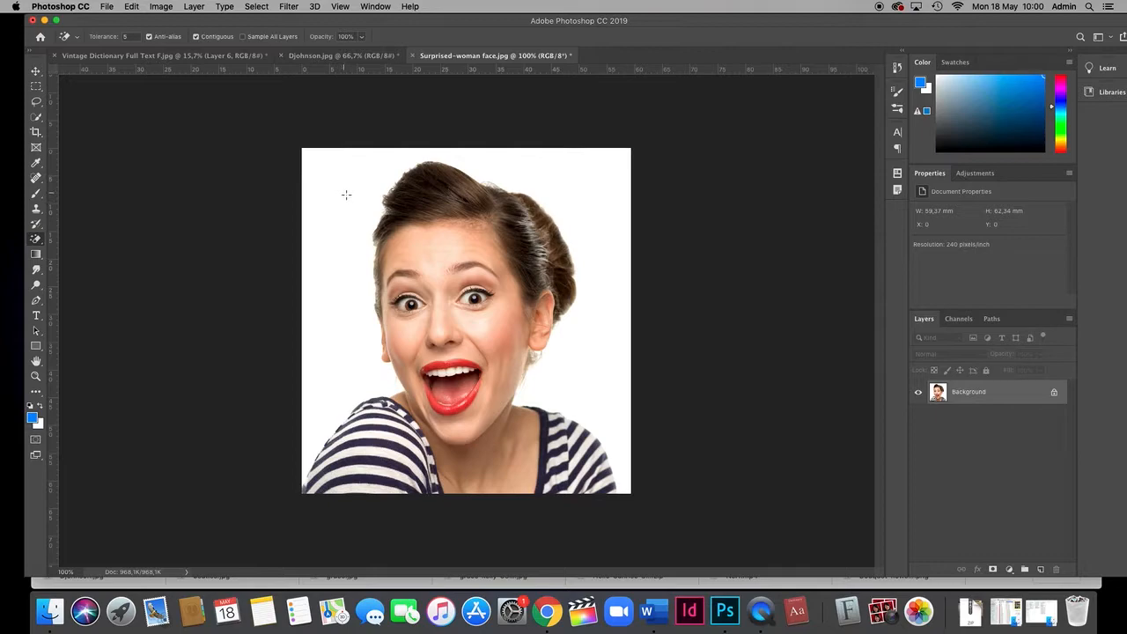
{"action": "left_click", "coordinate": [130, 36]}
{"action": "key", "text": "BackSpace"}
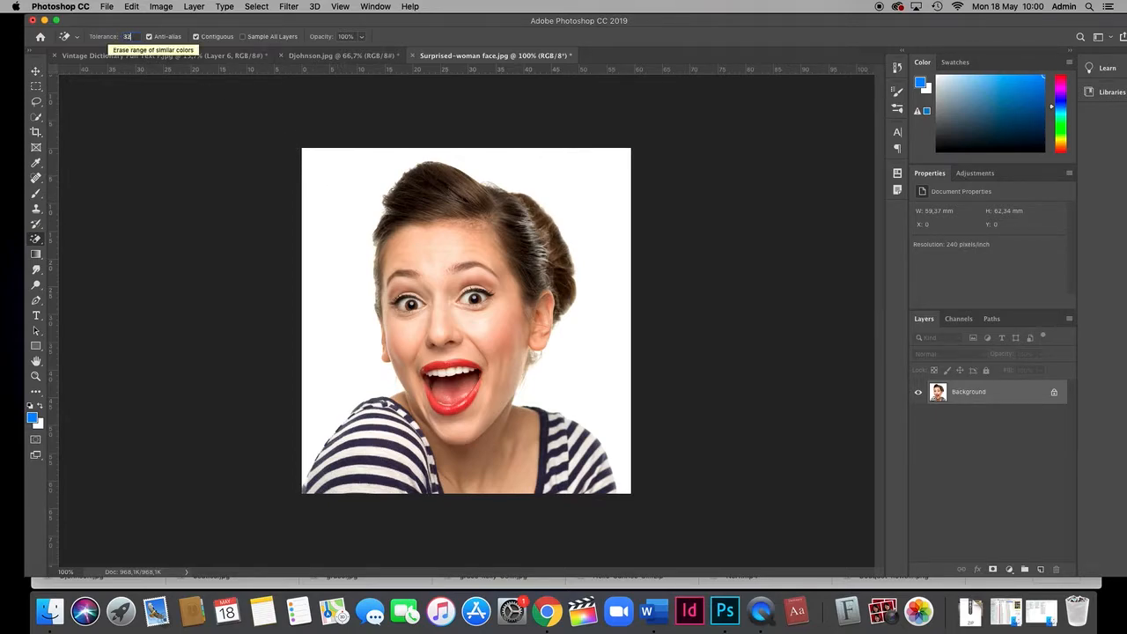
{"action": "left_click", "coordinate": [340, 200]}
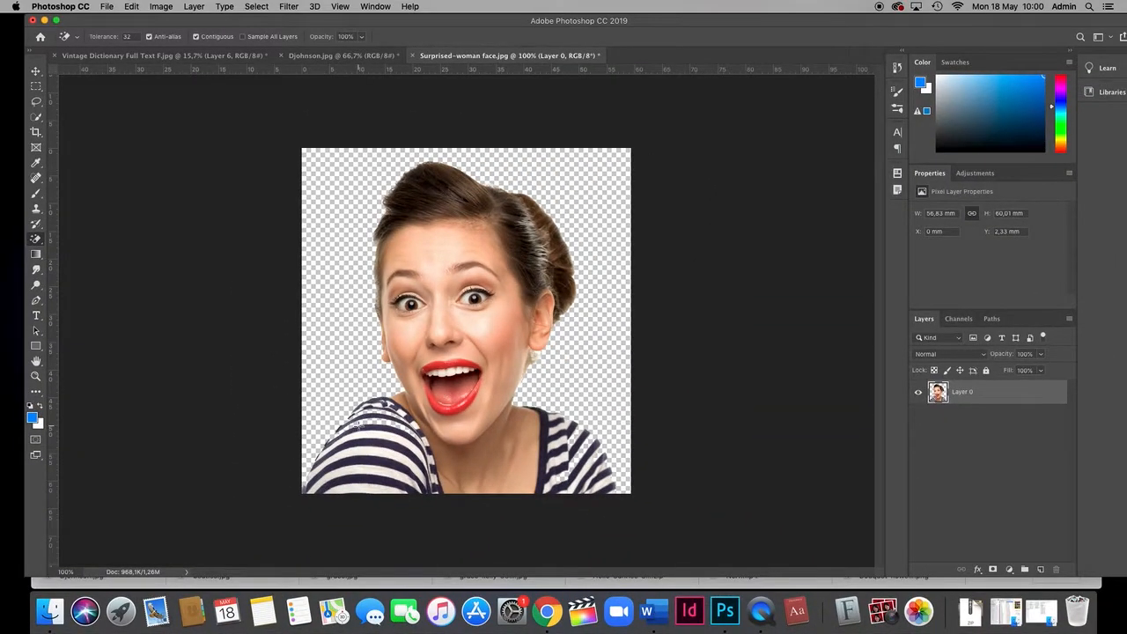
{"action": "key", "text": "super+z"}
Step: Erase the white background around the woman with the Magic Eraser at a tolerance of 10
{"action": "left_click_drag", "start_coordinate": [134, 38], "coordinate": [117, 37]}
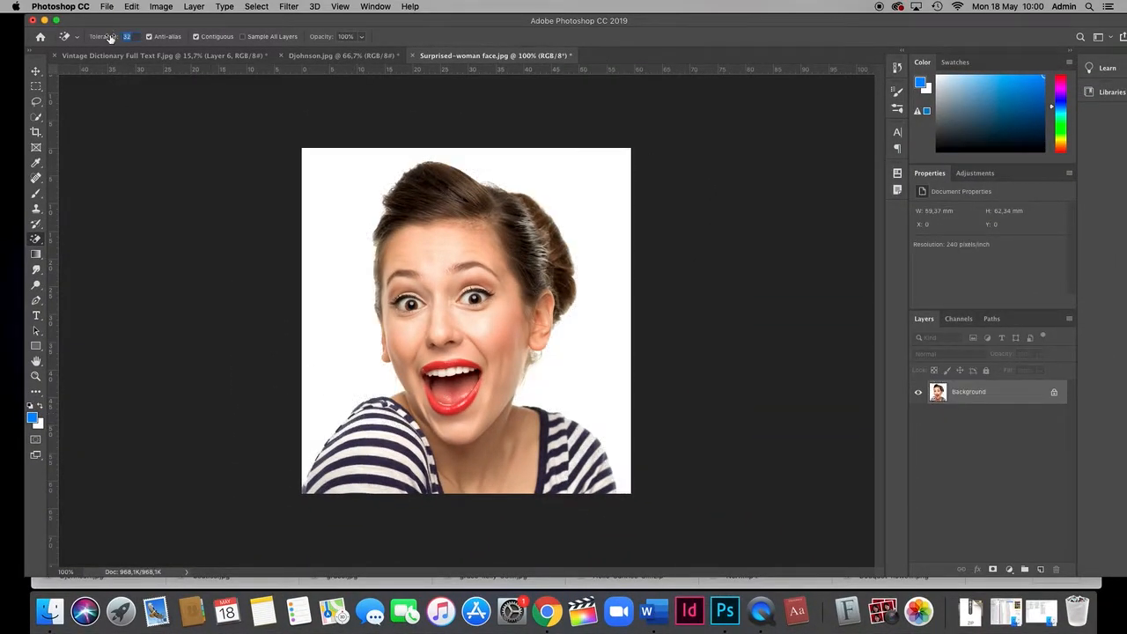
{"action": "type", "text": "10"}
{"action": "left_click", "coordinate": [343, 187]}
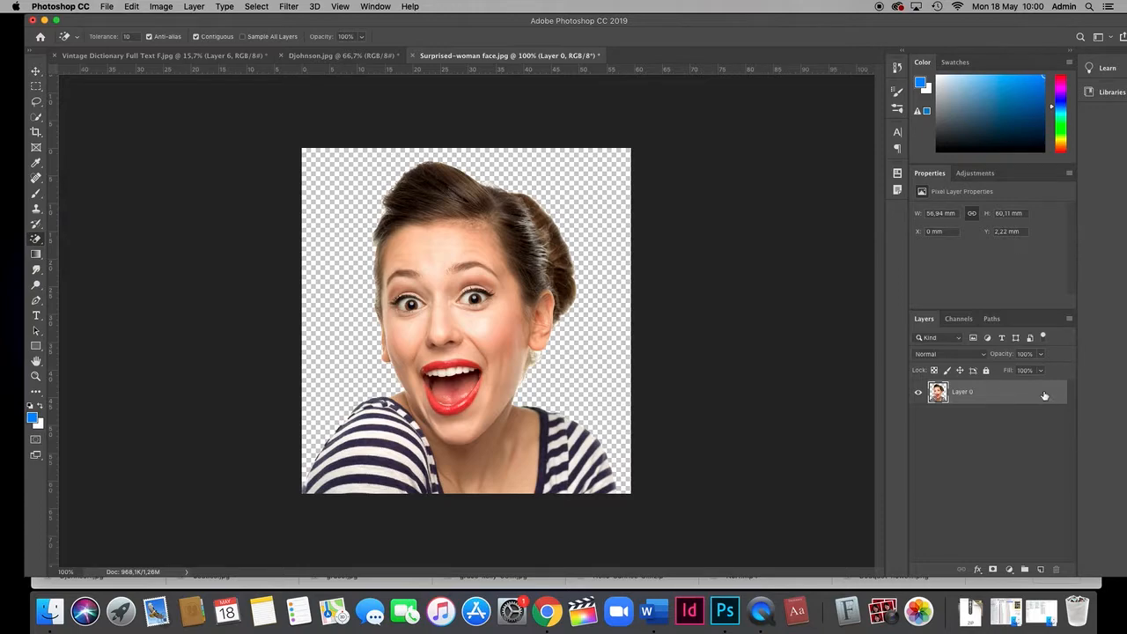
Step: Convert the portrait layer to a smart object and apply a Gaussian Blur with a radius of 19 pixels
{"action": "right_click", "coordinate": [1016, 390]}
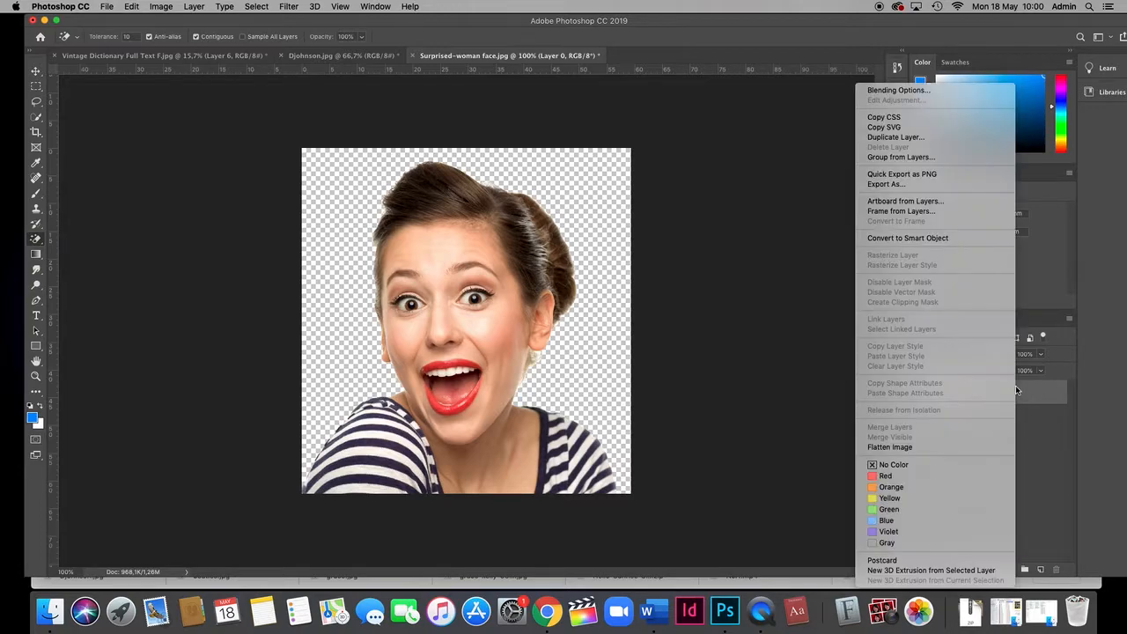
{"action": "left_click", "coordinate": [926, 239]}
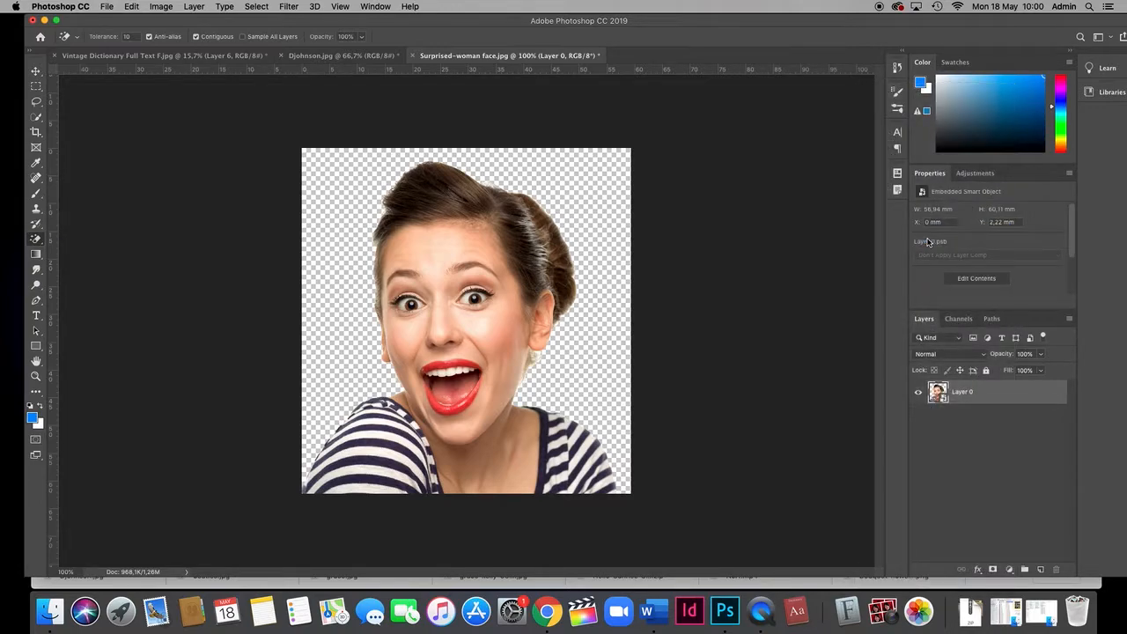
{"action": "left_click", "coordinate": [288, 6]}
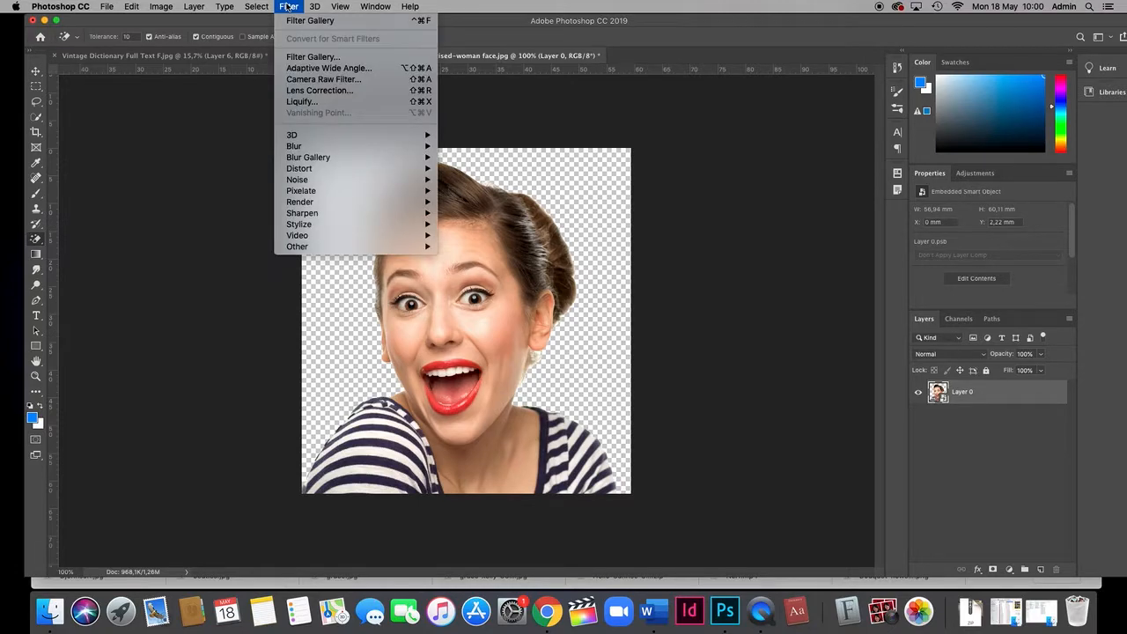
{"action": "mouse_move", "coordinate": [327, 148]}
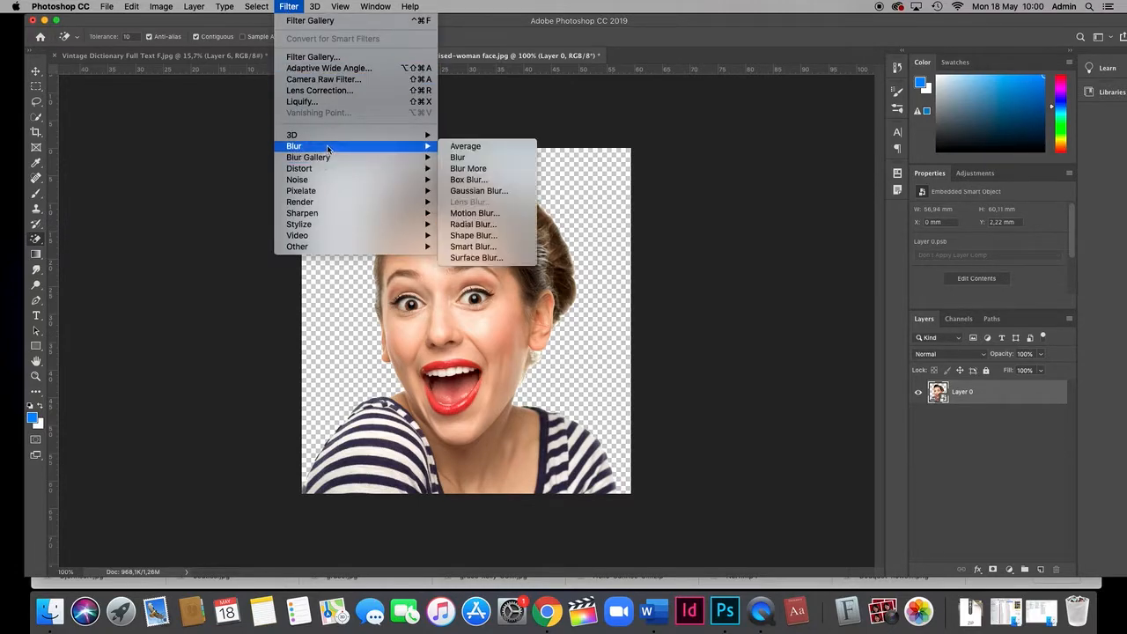
{"action": "left_click", "coordinate": [495, 190]}
{"action": "mouse_move", "coordinate": [677, 323]}
{"action": "left_mouse_down"}
{"action": "mouse_move", "coordinate": [644, 322]}
{"action": "mouse_move", "coordinate": [713, 324]}
{"action": "mouse_move", "coordinate": [649, 322]}
{"action": "mouse_move", "coordinate": [676, 321]}
{"action": "left_mouse_up"}
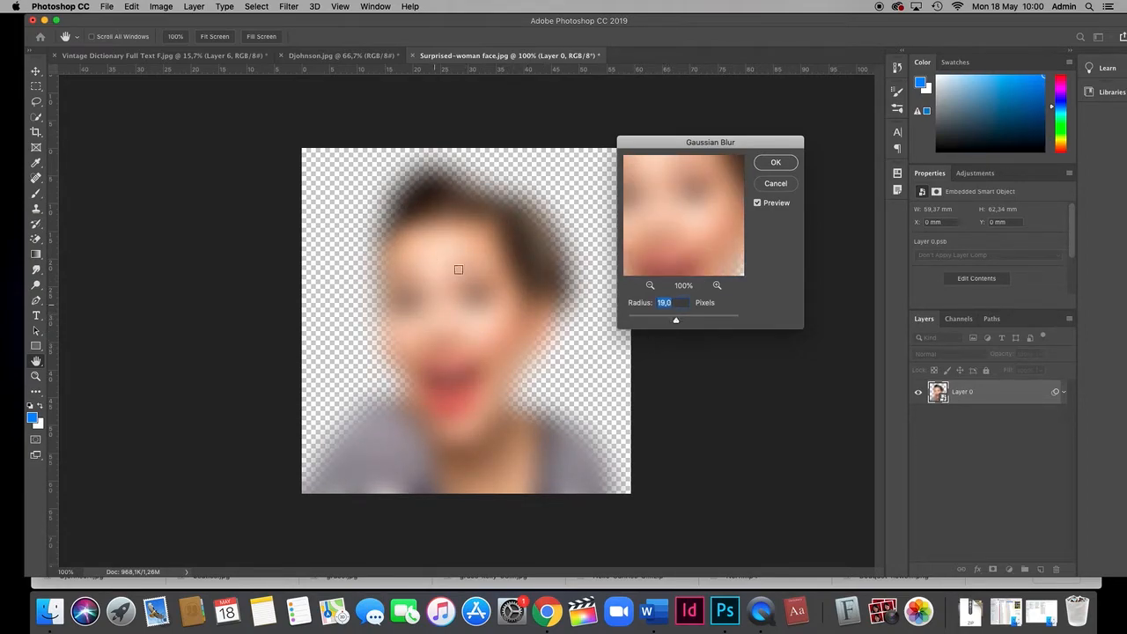
{"action": "left_click", "coordinate": [775, 164]}
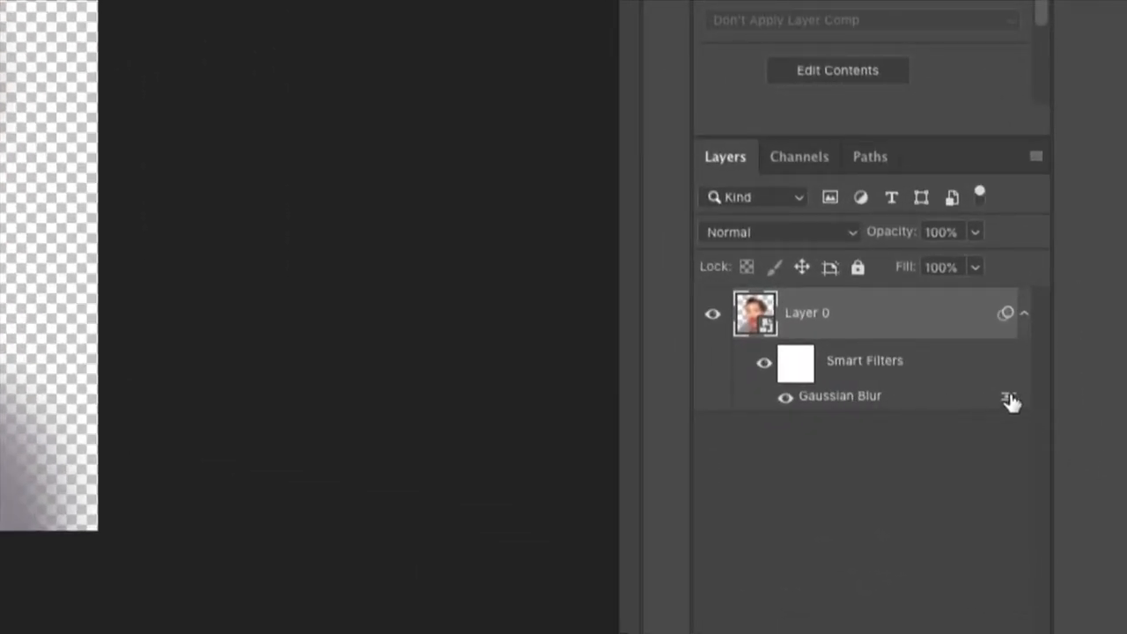
Step: Set the blending mode of the Gaussian Blur smart filter to Divide
{"action": "left_click", "coordinate": [1008, 403]}
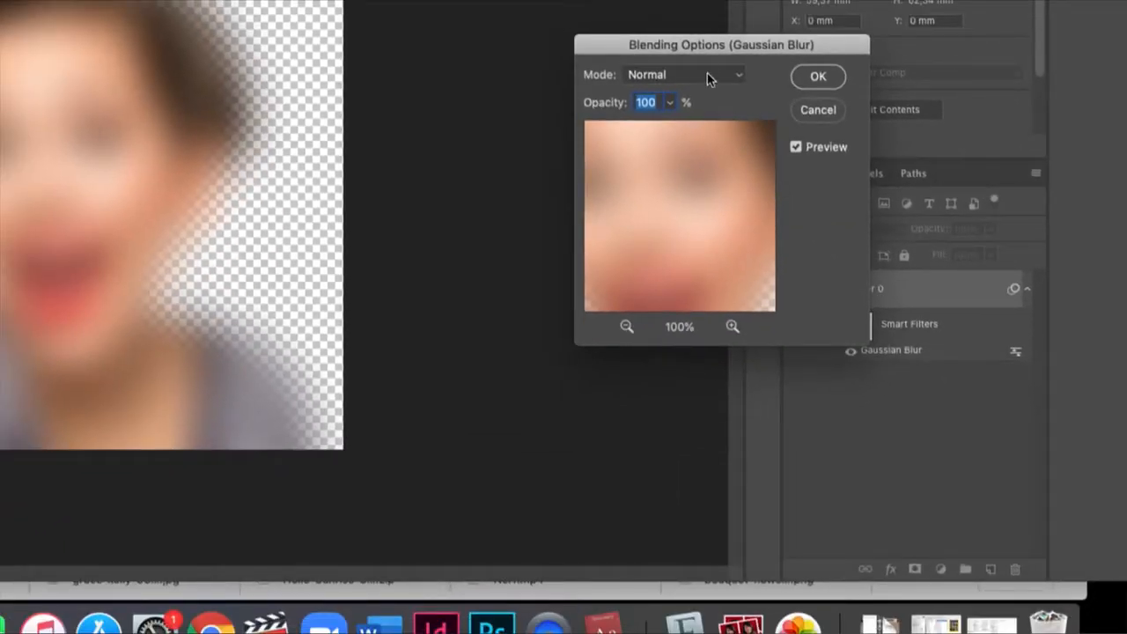
{"action": "left_click", "coordinate": [684, 75]}
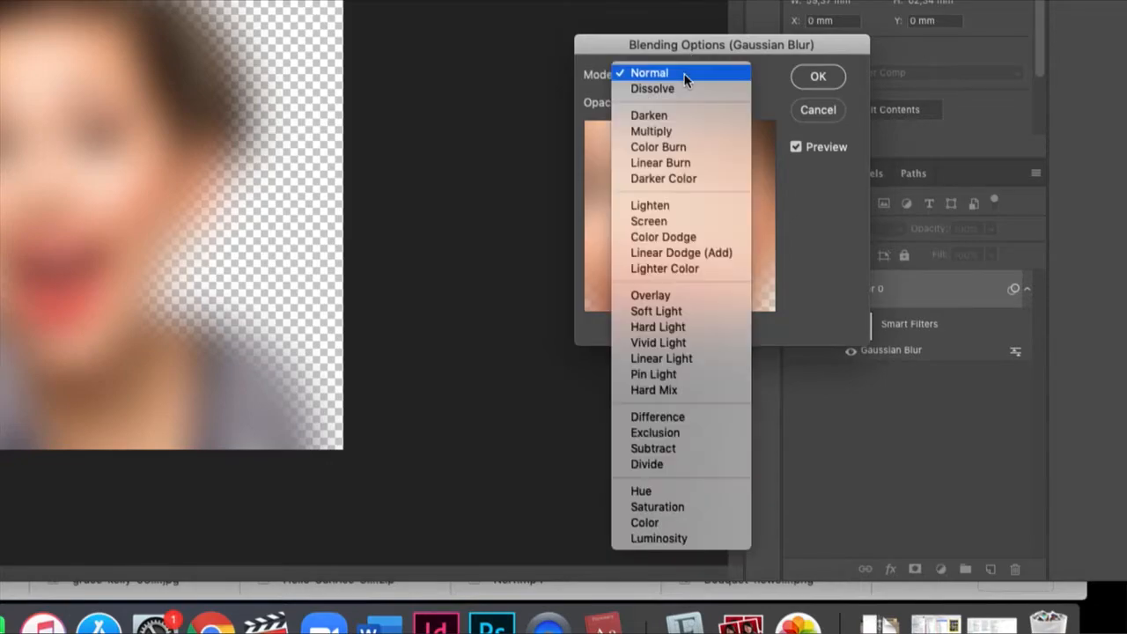
{"action": "left_click", "coordinate": [674, 464]}
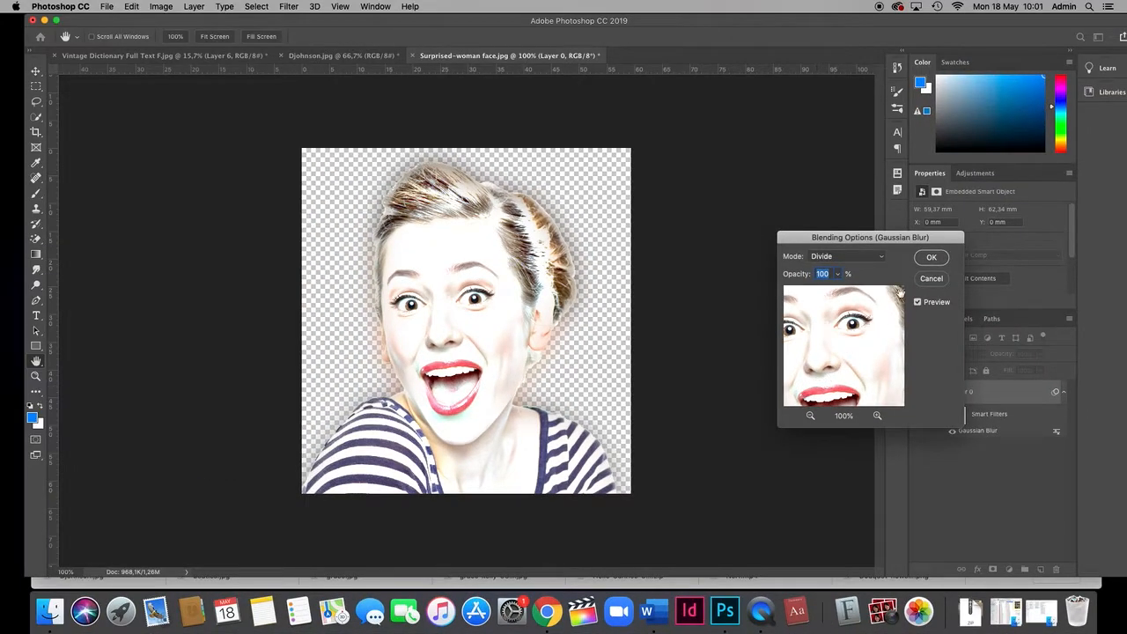
{"action": "left_click", "coordinate": [847, 95]}
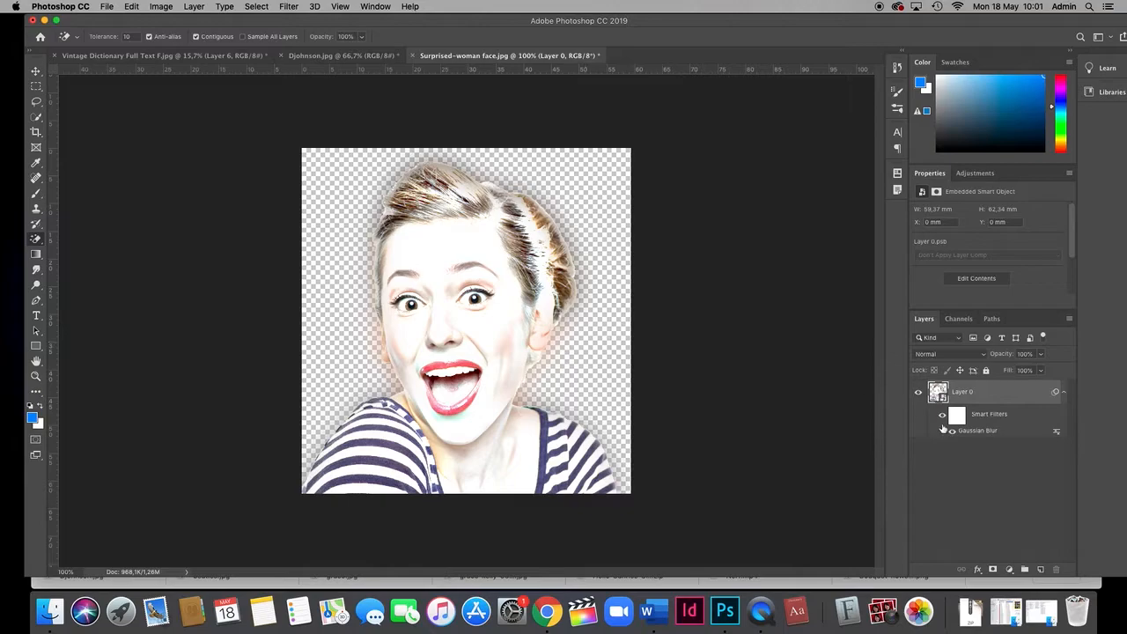
Step: Start a Camera Raw Filter on the portrait layer and set its treatment to Black & White
{"action": "left_click", "coordinate": [290, 7]}
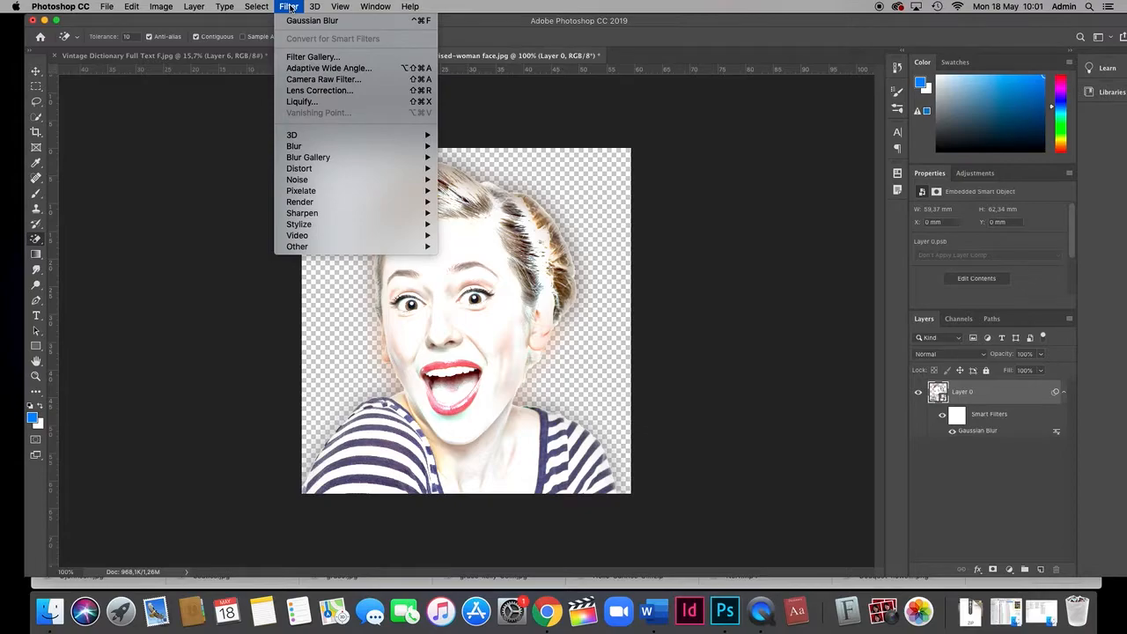
{"action": "left_click", "coordinate": [349, 80]}
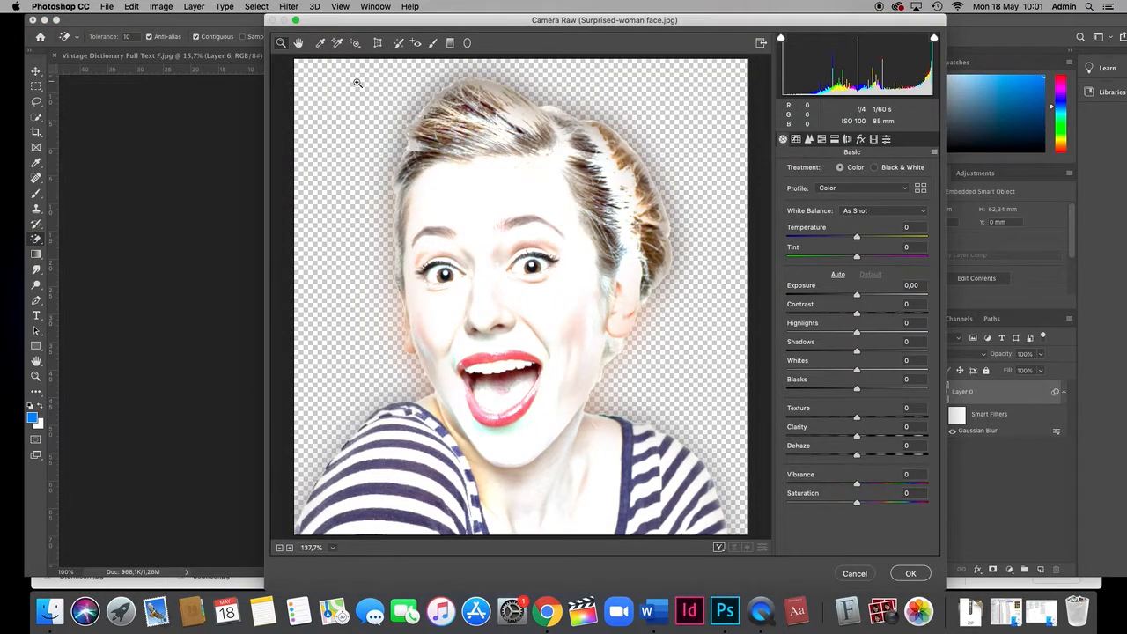
{"action": "left_click_drag", "start_coordinate": [734, 21], "coordinate": [652, 13]}
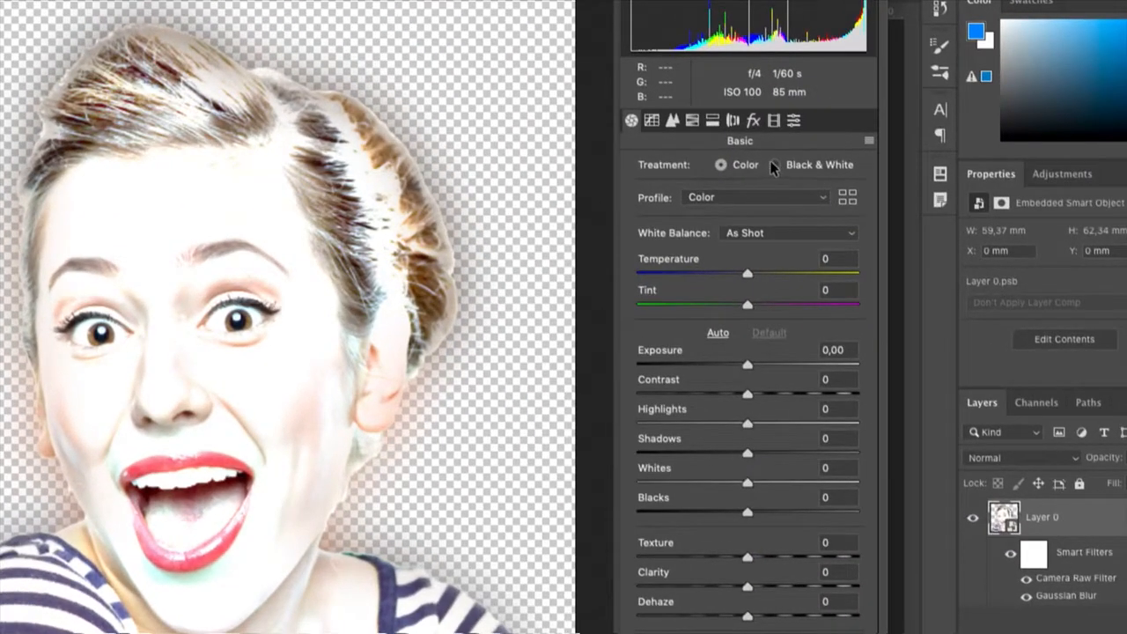
{"action": "left_click", "coordinate": [773, 166]}
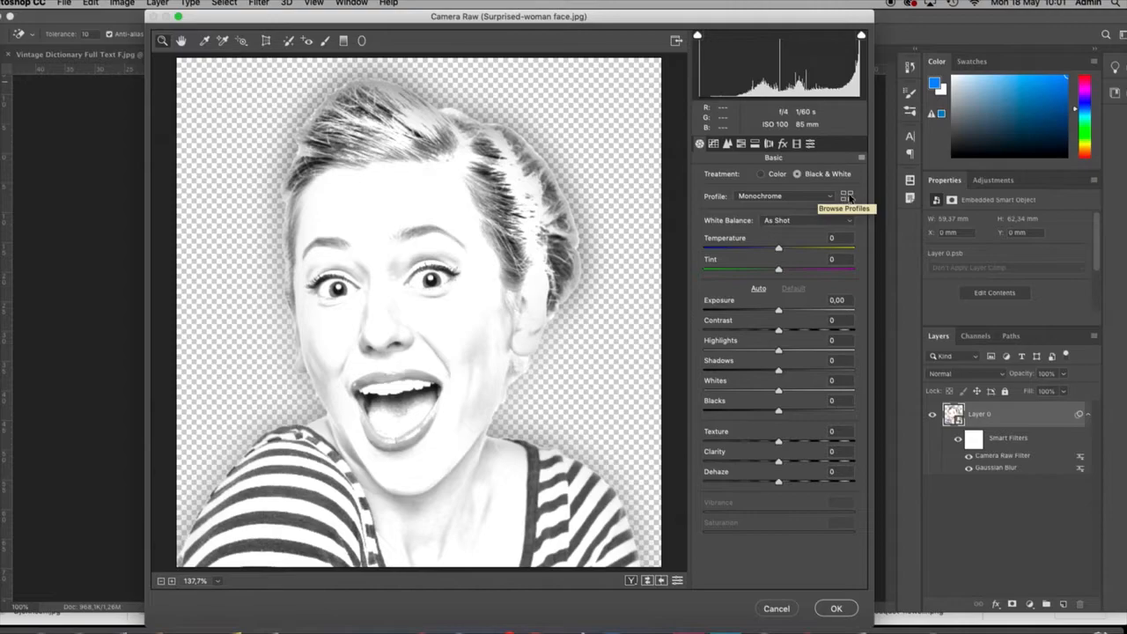
Step: Apply the B&W 05 profile to the portrait from the B&W group of Camera Raw profiles
{"action": "left_click", "coordinate": [846, 196]}
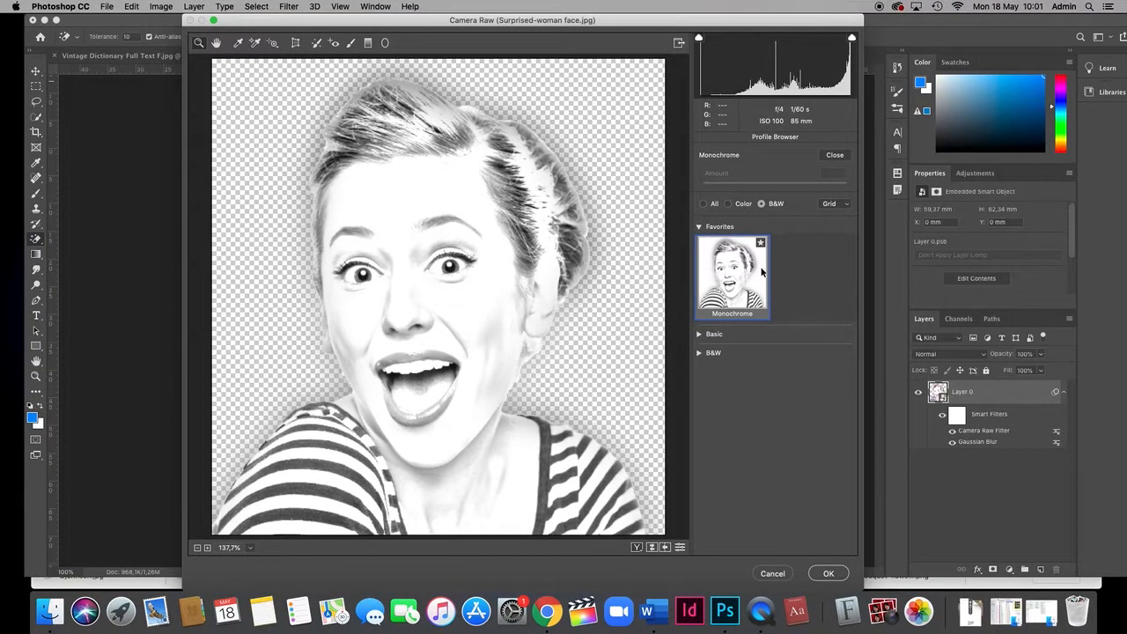
{"action": "left_click", "coordinate": [700, 353]}
{"action": "left_click_drag", "start_coordinate": [853, 326], "coordinate": [858, 384]}
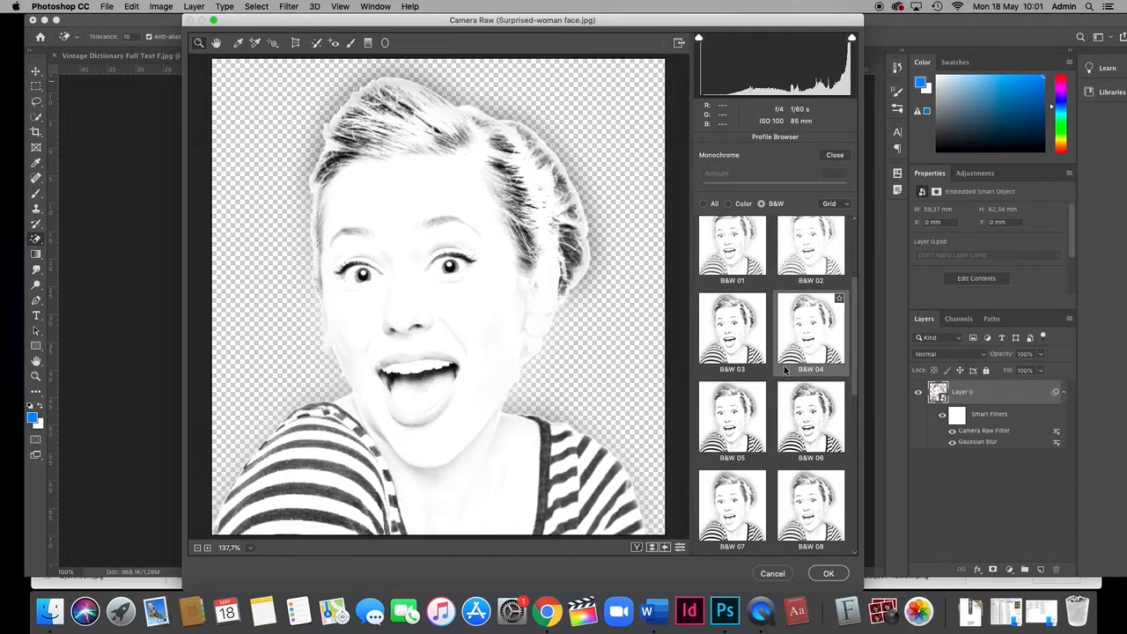
{"action": "scroll", "coordinate": [790, 381], "scroll_direction": "down", "scroll_amount": 1}
{"action": "scroll", "coordinate": [790, 381], "scroll_direction": "down", "scroll_amount": 5}
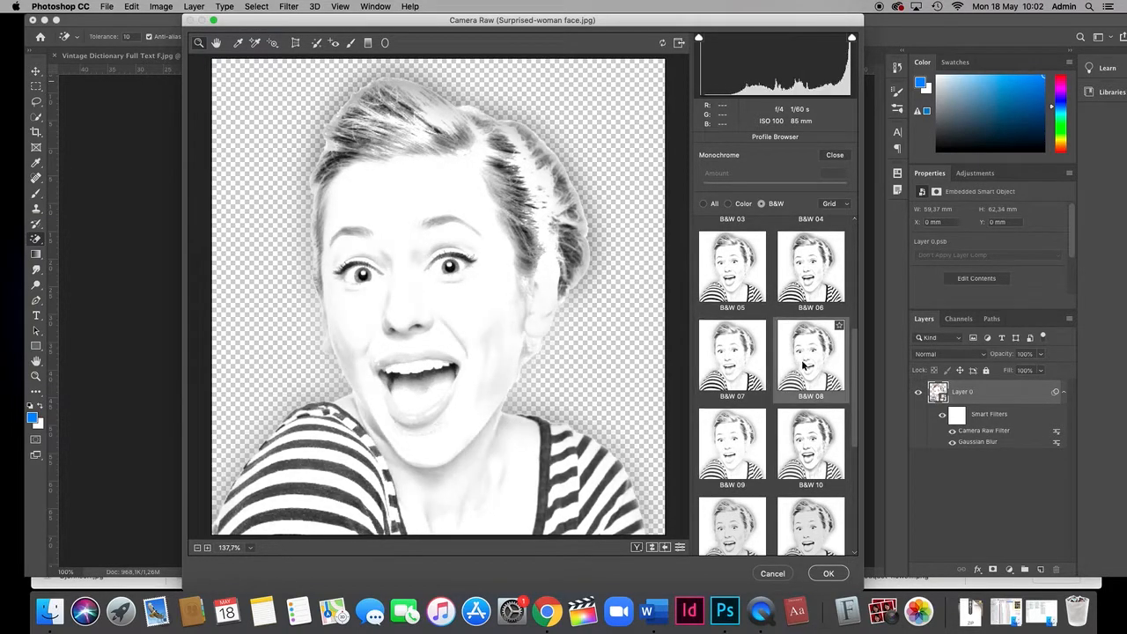
{"action": "left_click", "coordinate": [730, 278]}
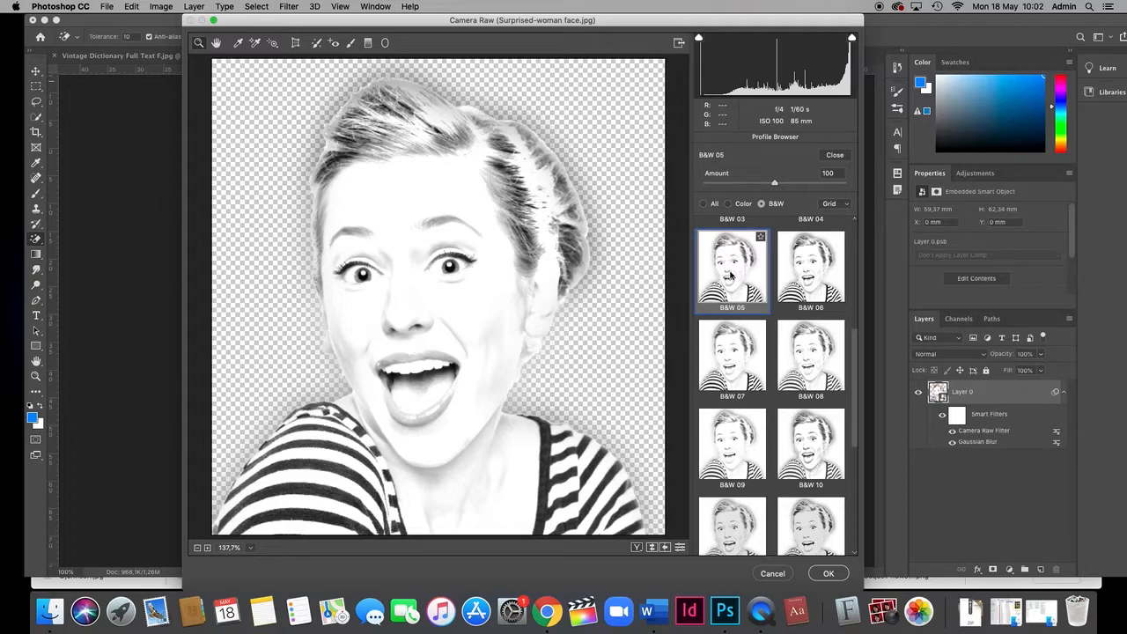
{"action": "left_click", "coordinate": [834, 156]}
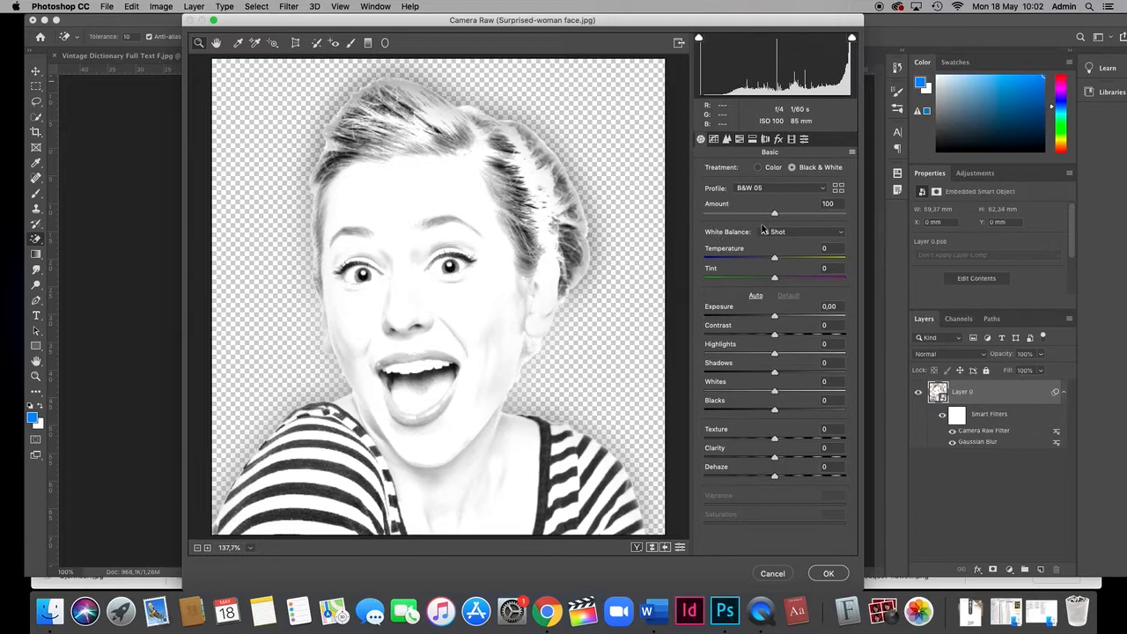
Step: Set the temperature to -38, tint to +9 and exposure to -0,05, and apply the Camera Raw Filter
{"action": "left_click_drag", "start_coordinate": [775, 259], "coordinate": [748, 258]}
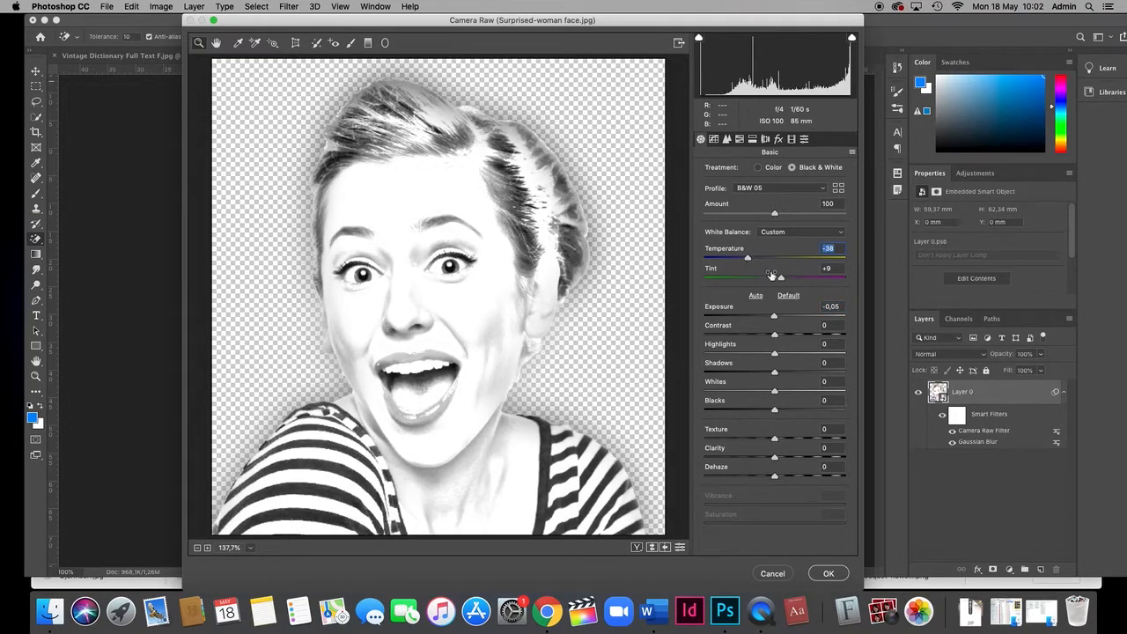
{"action": "left_click", "coordinate": [825, 573]}
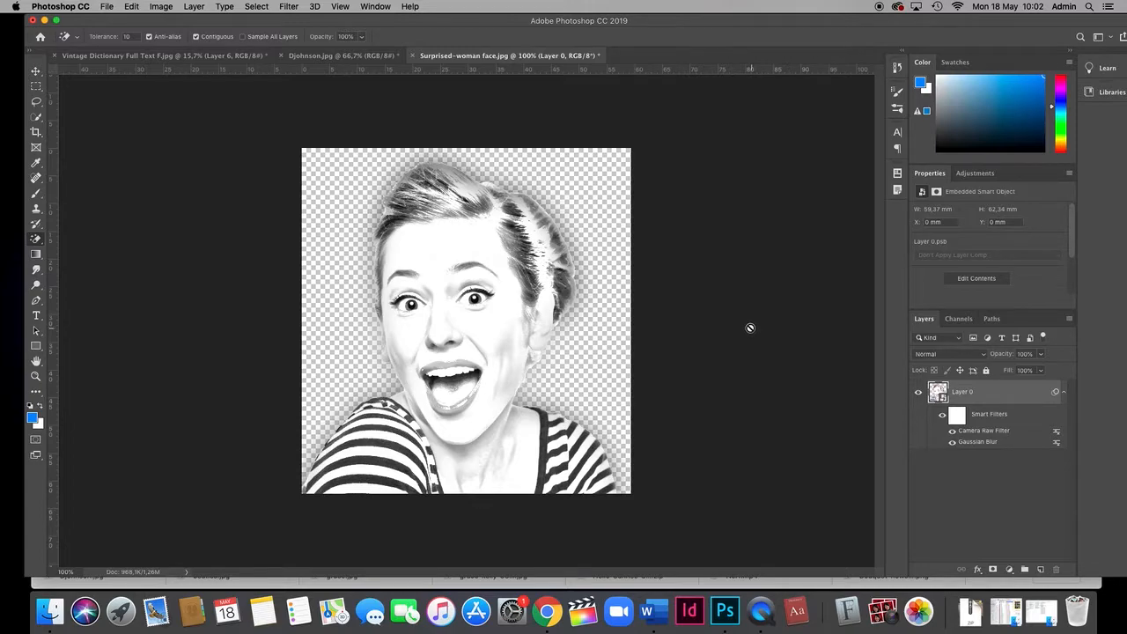
Step: Apply the Glowing Edges filter from the Filter Gallery with edge width 1, edge brightness 3 and smoothness 1
{"action": "left_click", "coordinate": [288, 7]}
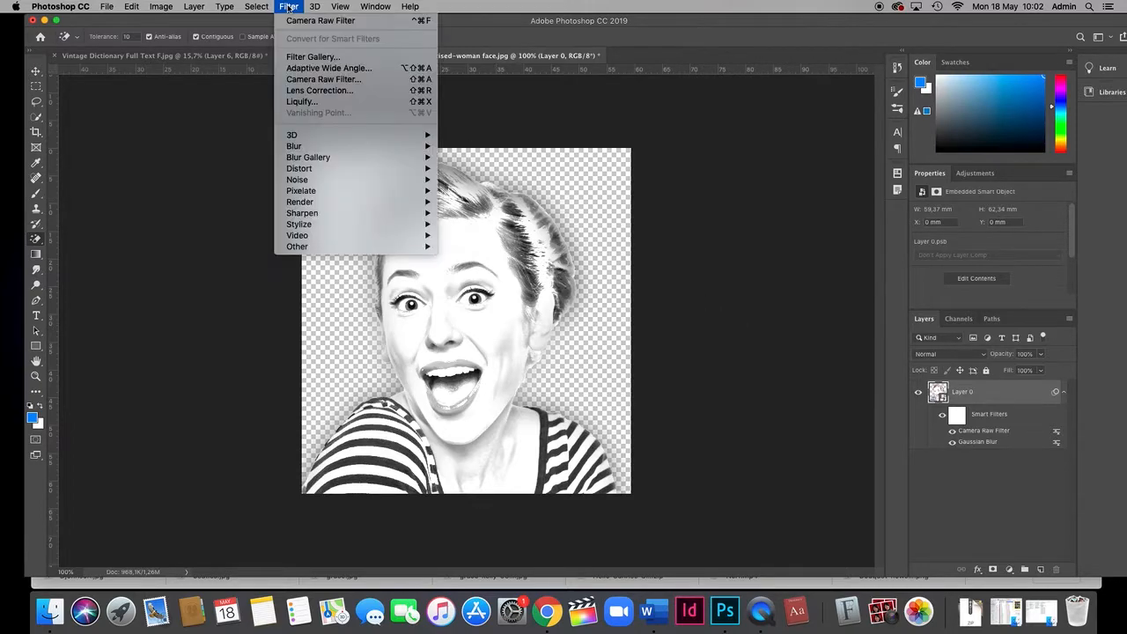
{"action": "left_click", "coordinate": [333, 59]}
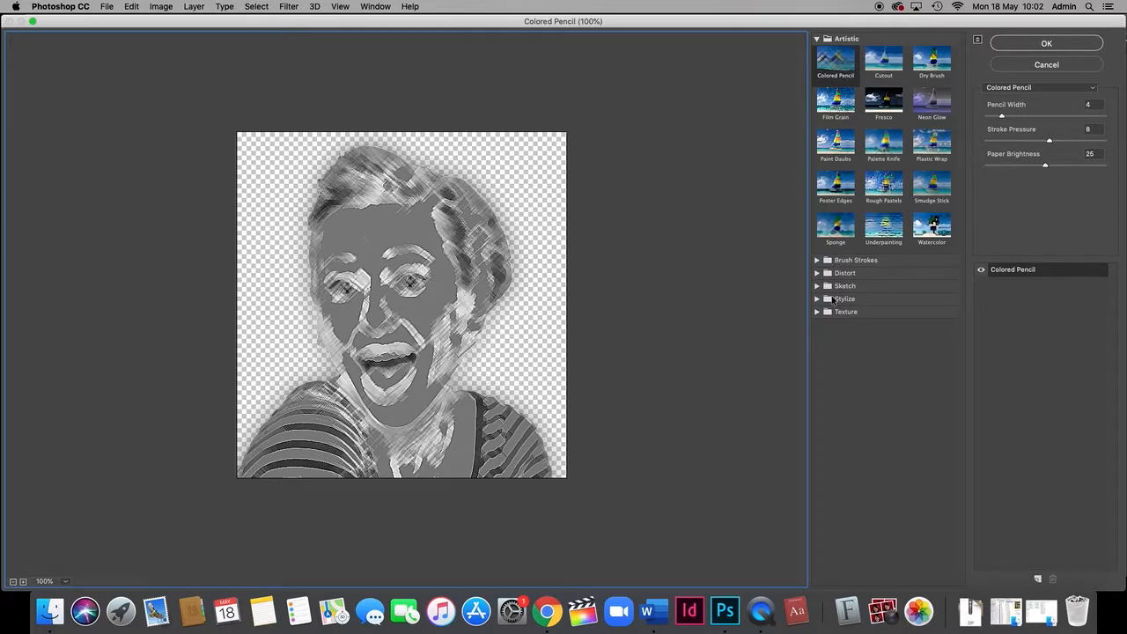
{"action": "left_click", "coordinate": [820, 299]}
{"action": "left_click", "coordinate": [834, 322]}
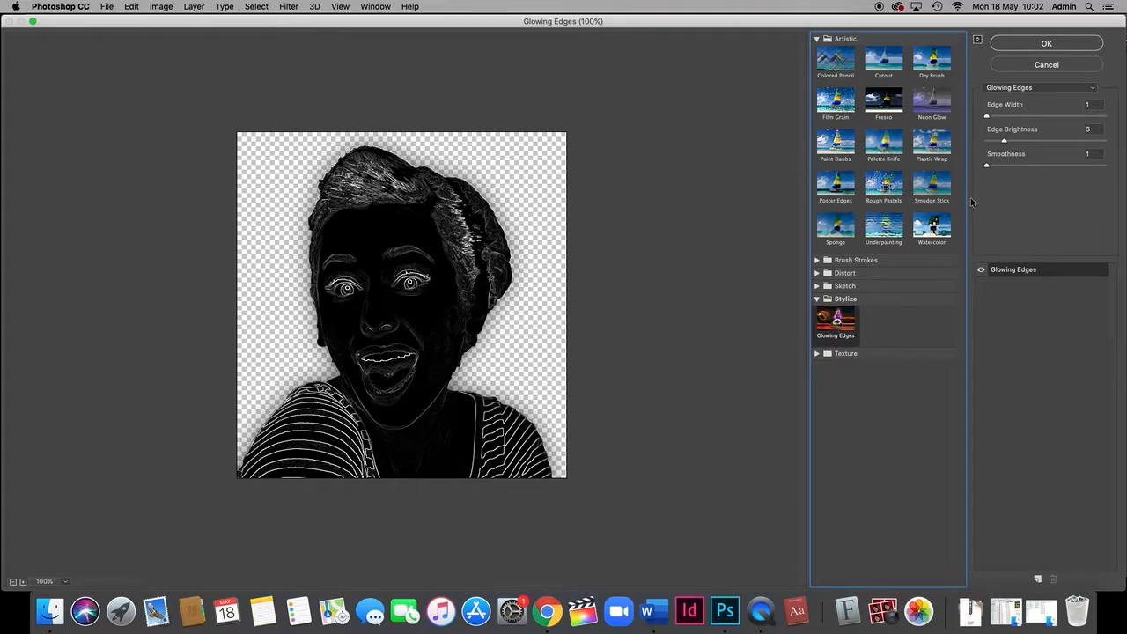
{"action": "left_click_drag", "start_coordinate": [986, 117], "coordinate": [1023, 141]}
{"action": "left_click_drag", "start_coordinate": [1029, 143], "coordinate": [970, 167]}
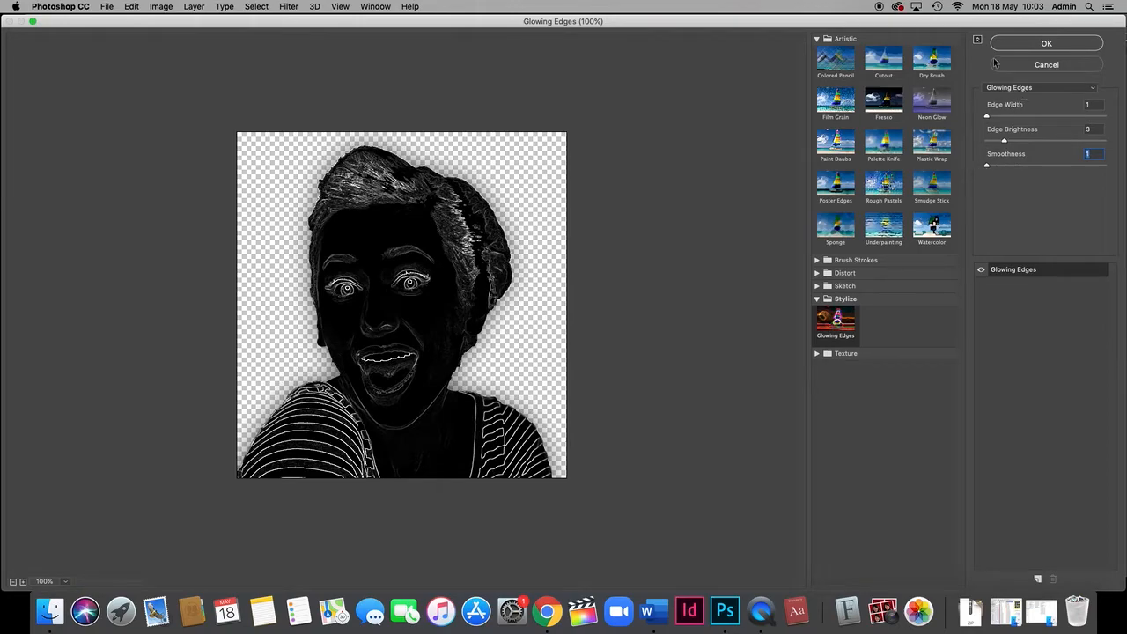
{"action": "left_click", "coordinate": [1044, 43]}
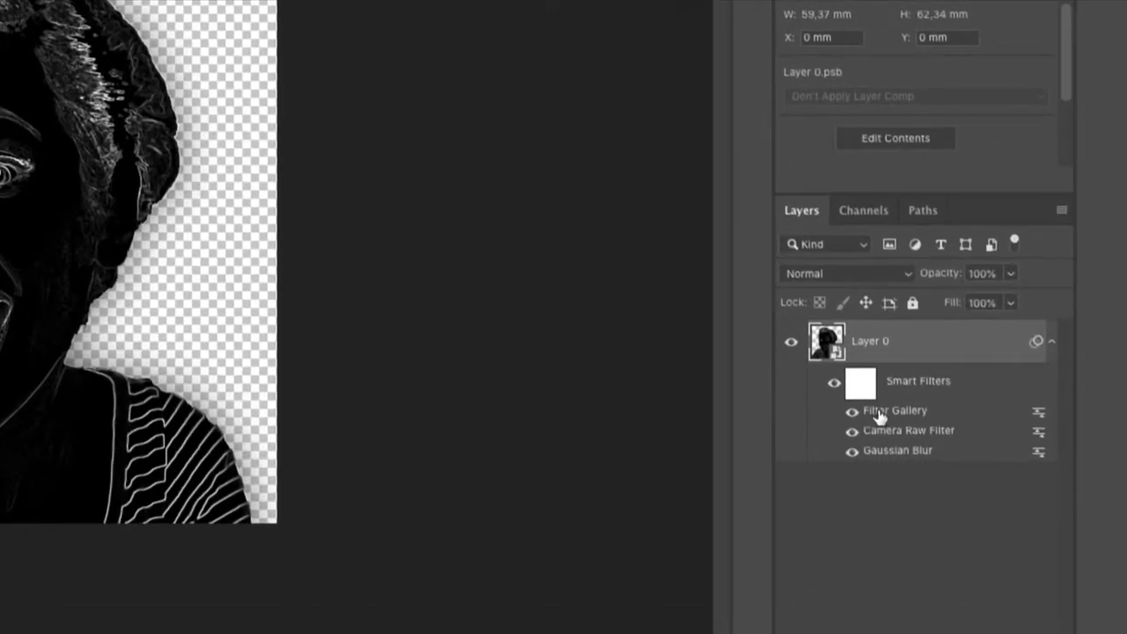
Step: Set the blending mode of the portrait's Filter Gallery smart filter to Subtract
{"action": "double_click", "coordinate": [1038, 415]}
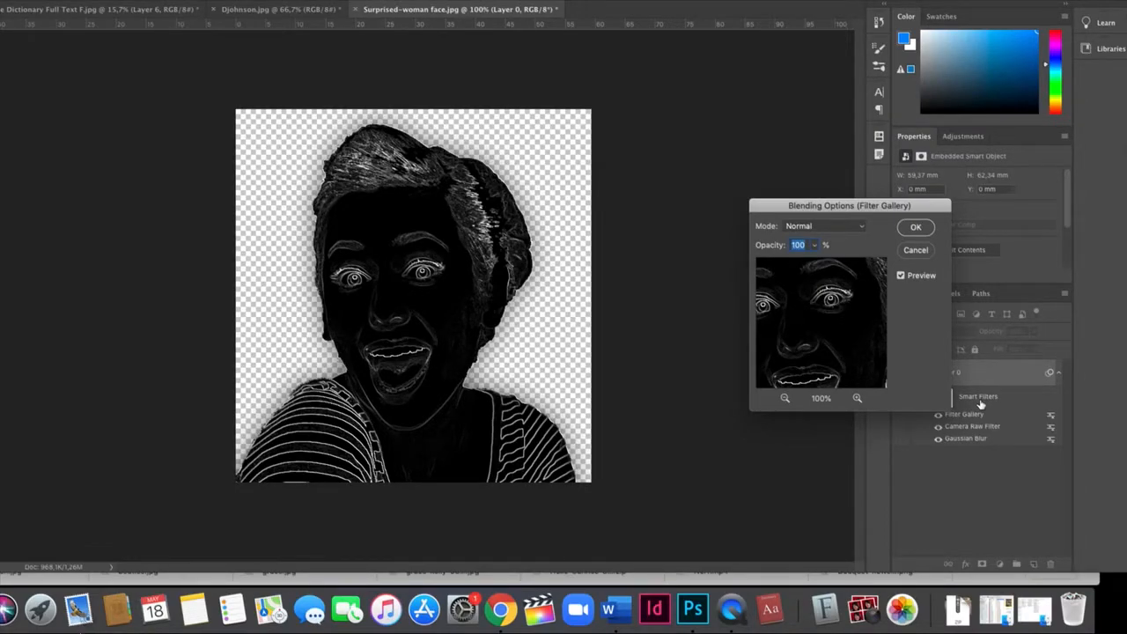
{"action": "left_click", "coordinate": [823, 226]}
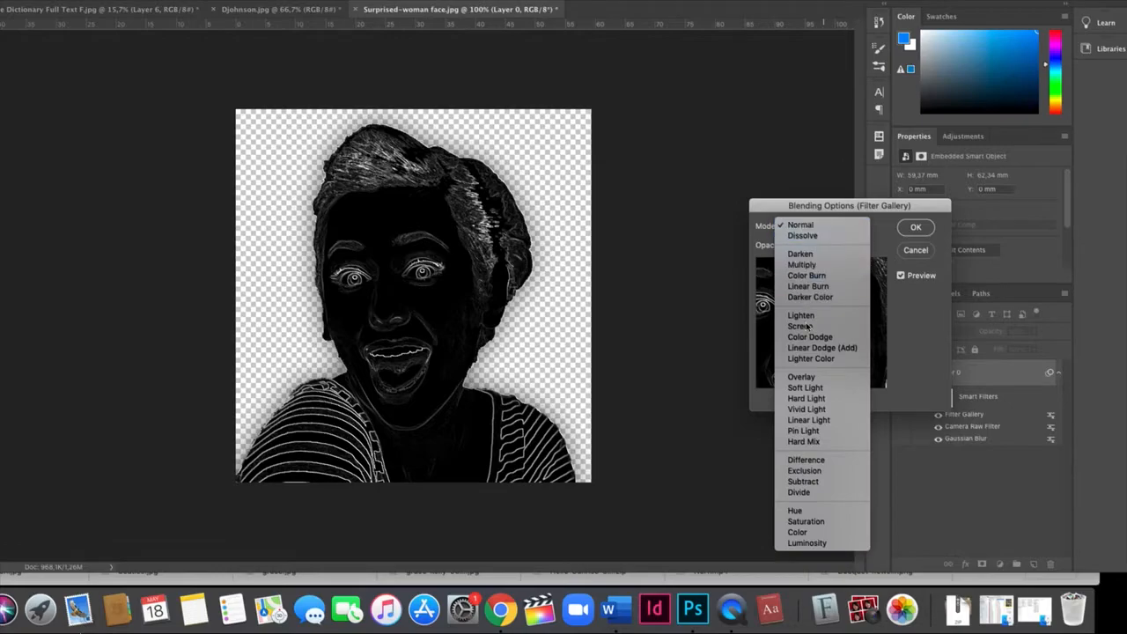
{"action": "left_click", "coordinate": [816, 483]}
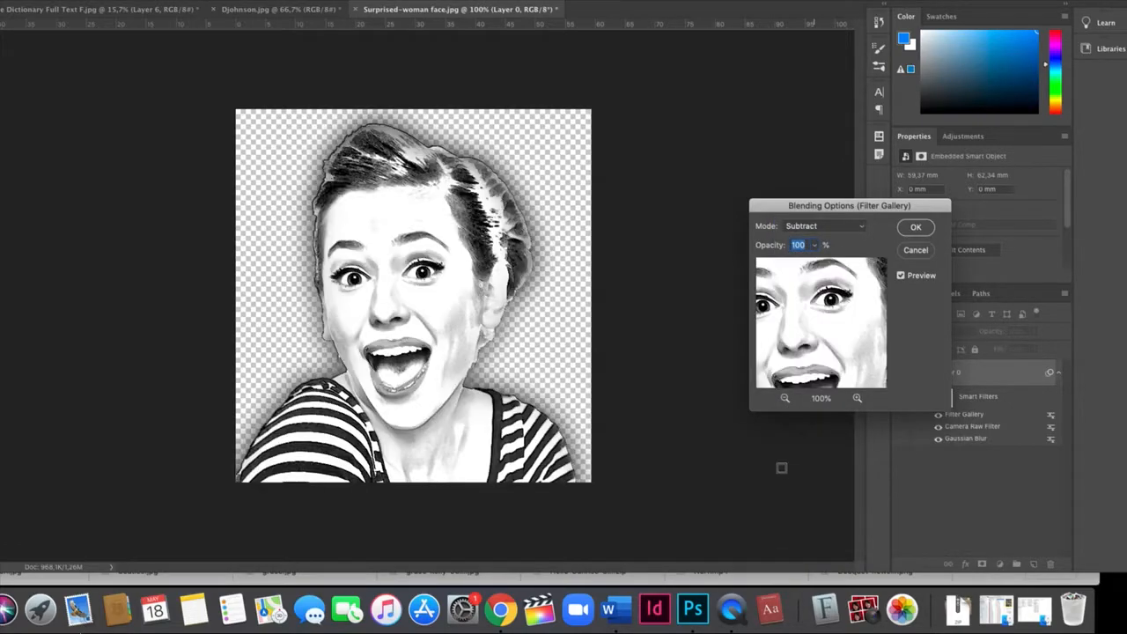
{"action": "left_click", "coordinate": [916, 228]}
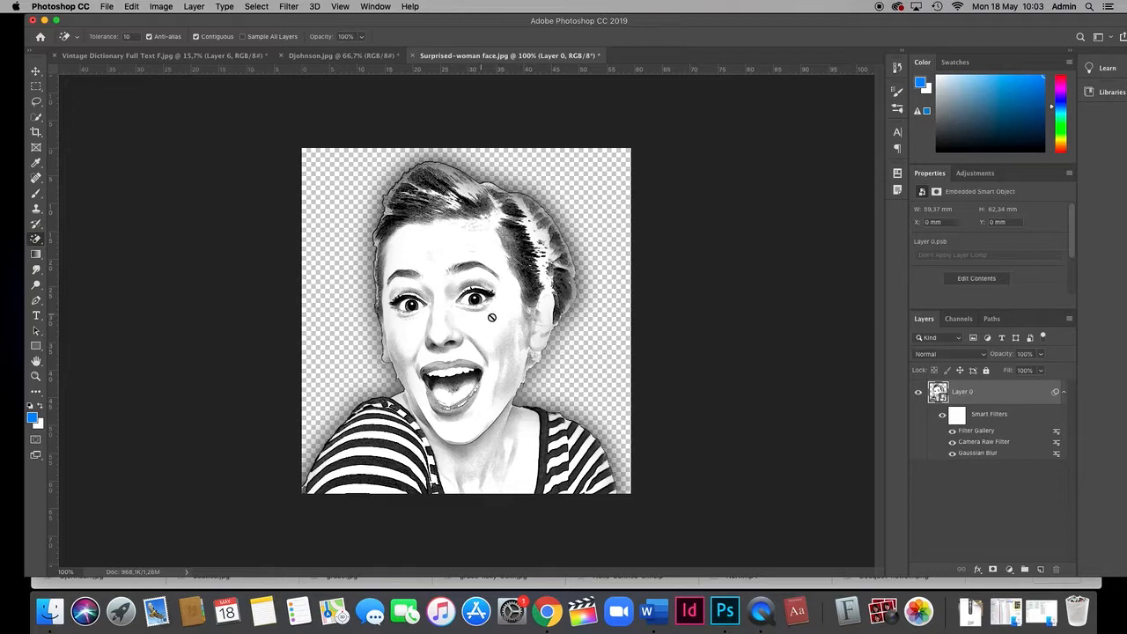
Step: Start an Oil Paint filter on the portrait with stylization 6,3 and cleanliness 4,5
{"action": "left_click", "coordinate": [289, 7]}
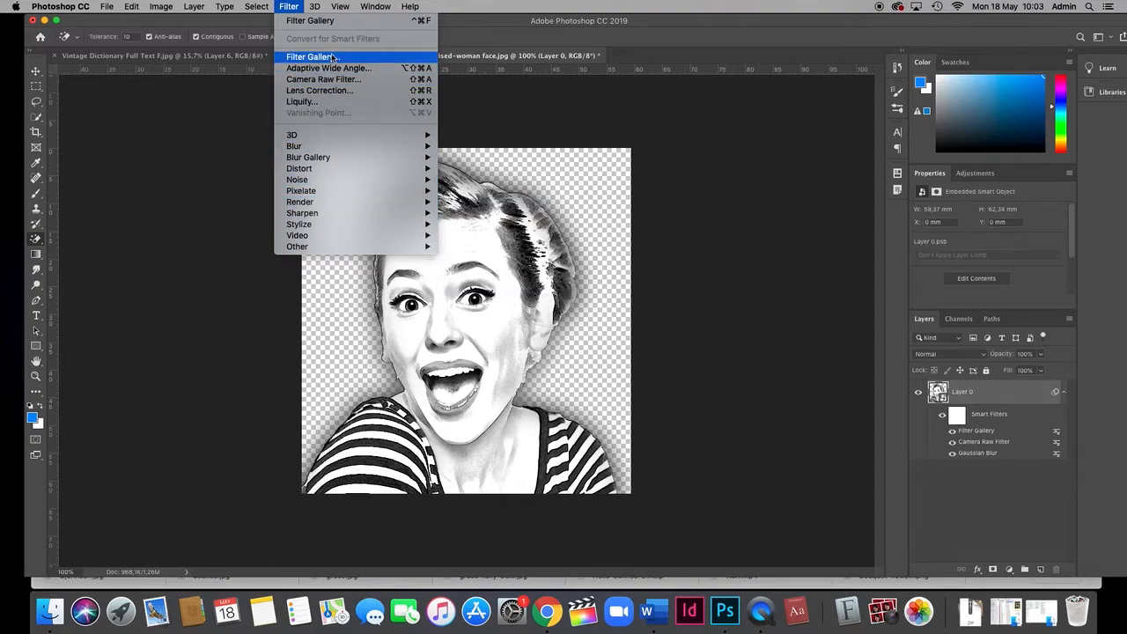
{"action": "mouse_move", "coordinate": [360, 226]}
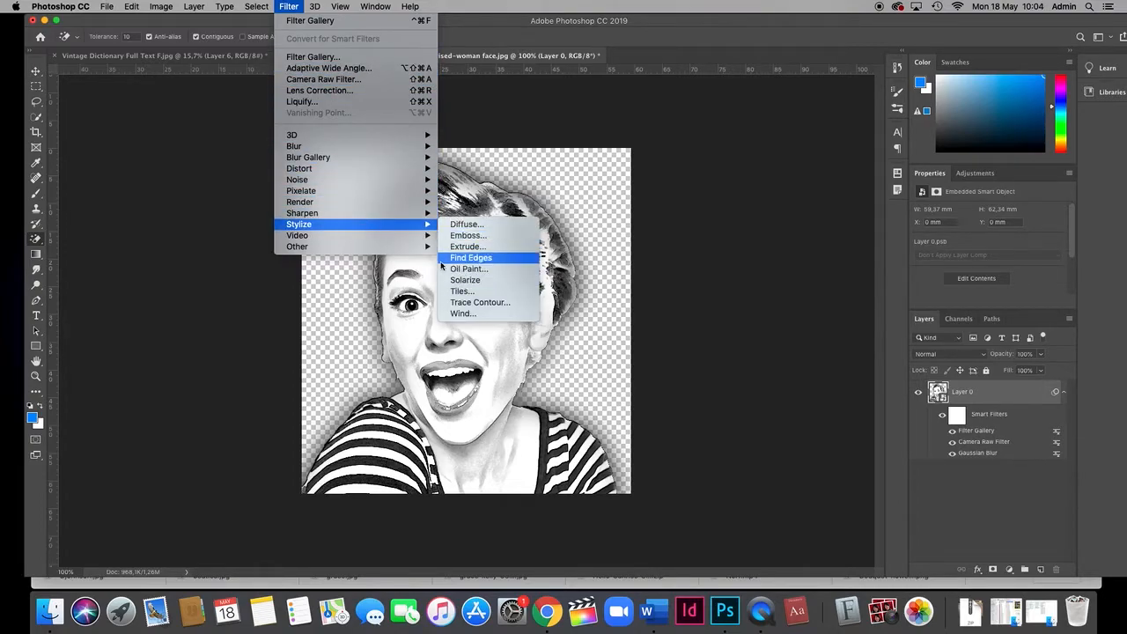
{"action": "left_click", "coordinate": [469, 269]}
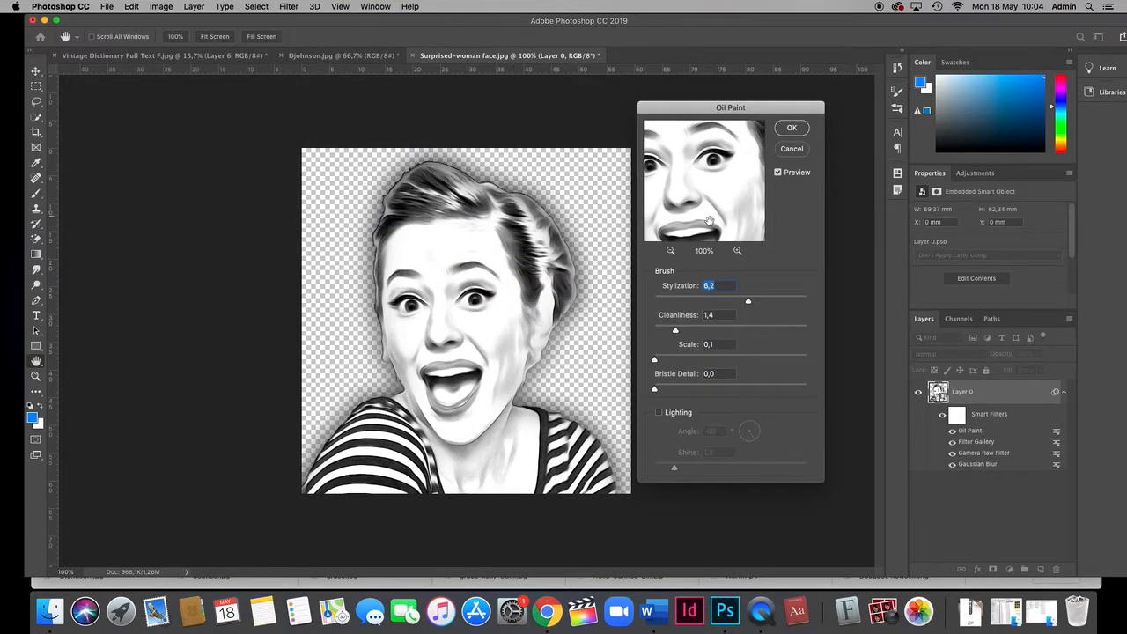
{"action": "scroll", "coordinate": [712, 253], "scroll_direction": "up", "scroll_amount": 4}
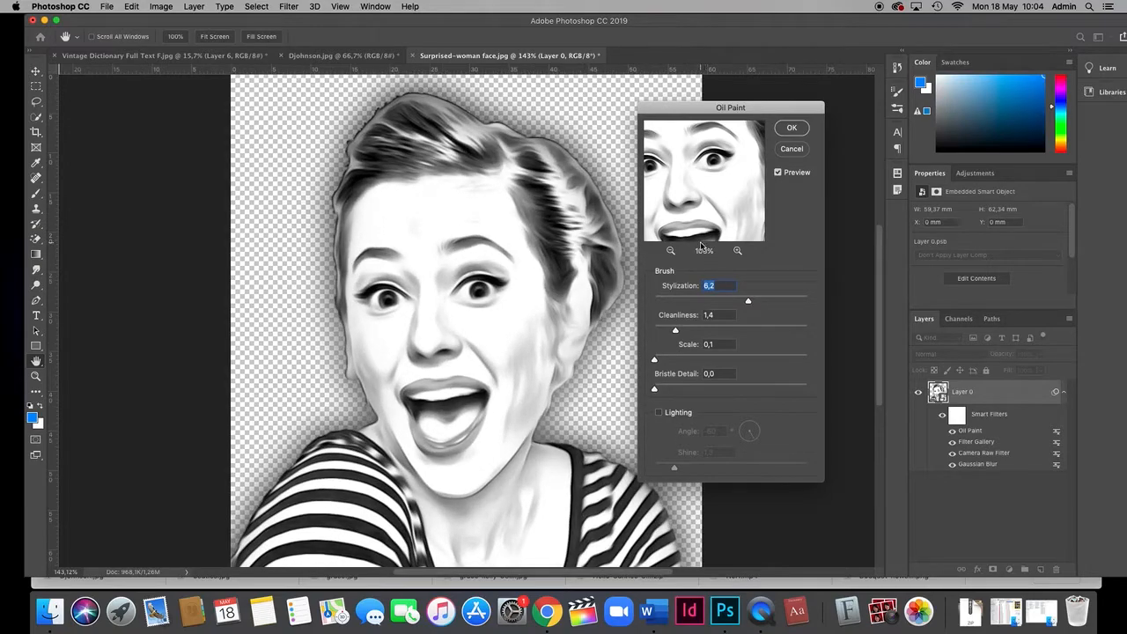
{"action": "left_click_drag", "start_coordinate": [748, 303], "coordinate": [725, 301]}
{"action": "left_click_drag", "start_coordinate": [675, 332], "coordinate": [749, 301]}
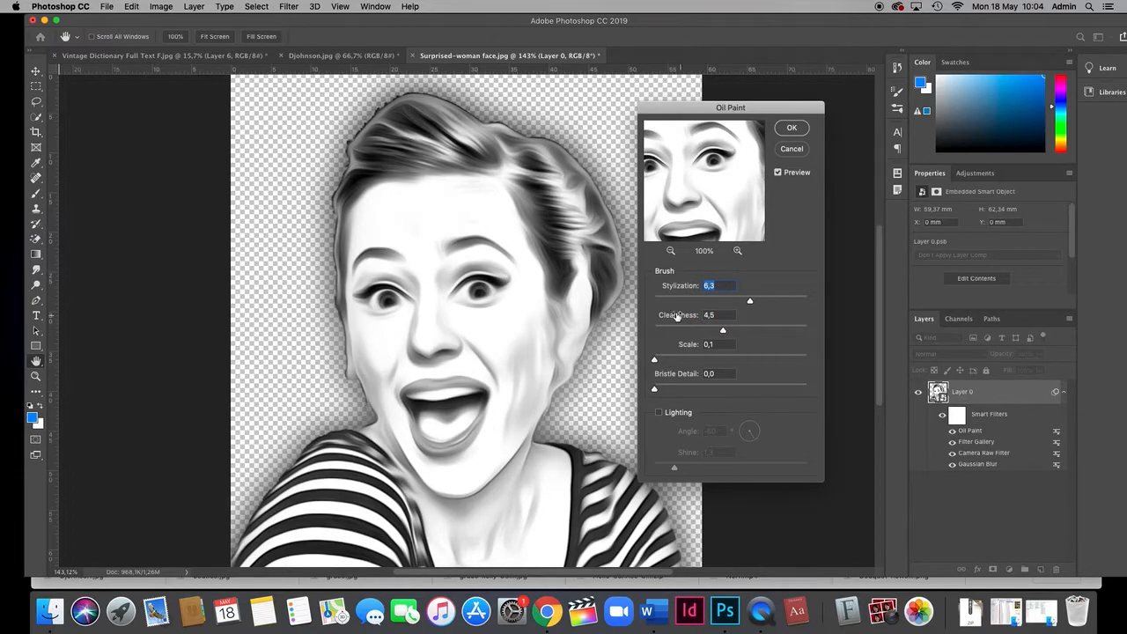
Step: Try a larger brush scale and the lighting option in Oil Paint, and return scale to 0,1 with lighting off
{"action": "left_click_drag", "start_coordinate": [655, 362], "coordinate": [714, 359]}
{"action": "left_click", "coordinate": [658, 412]}
{"action": "left_click", "coordinate": [659, 413]}
{"action": "left_click_drag", "start_coordinate": [712, 361], "coordinate": [645, 393]}
Step: Set the Oil Paint cleanliness to 1,6 and stylization to 6,6, and apply the filter
{"action": "left_click_drag", "start_coordinate": [720, 330], "coordinate": [679, 332]}
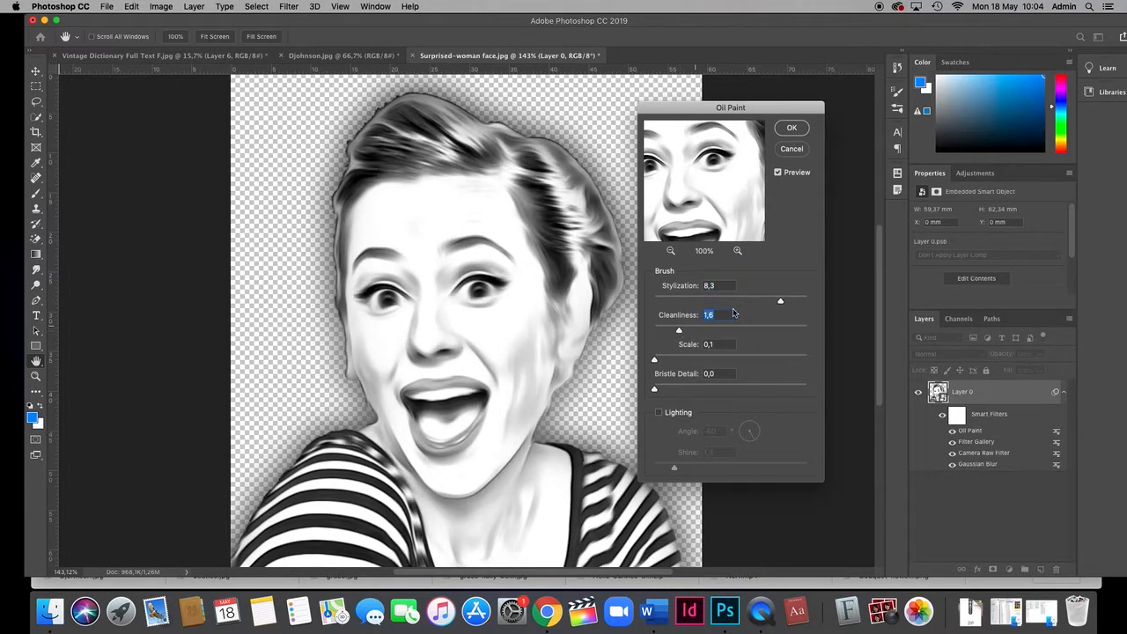
{"action": "left_click_drag", "start_coordinate": [779, 301], "coordinate": [755, 301]}
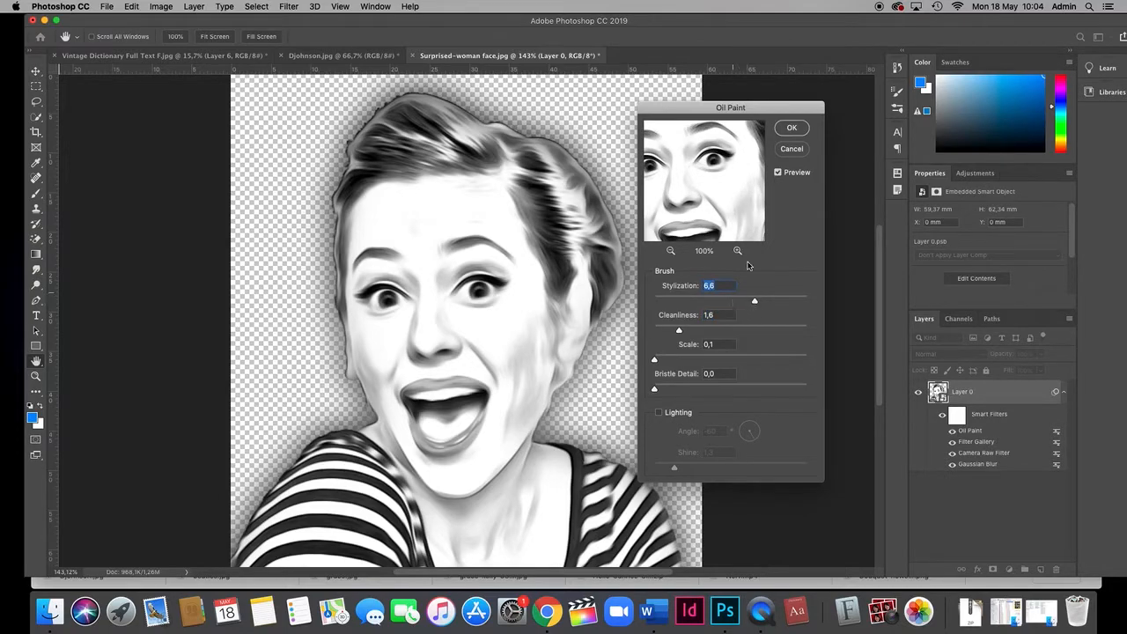
{"action": "left_click", "coordinate": [791, 128]}
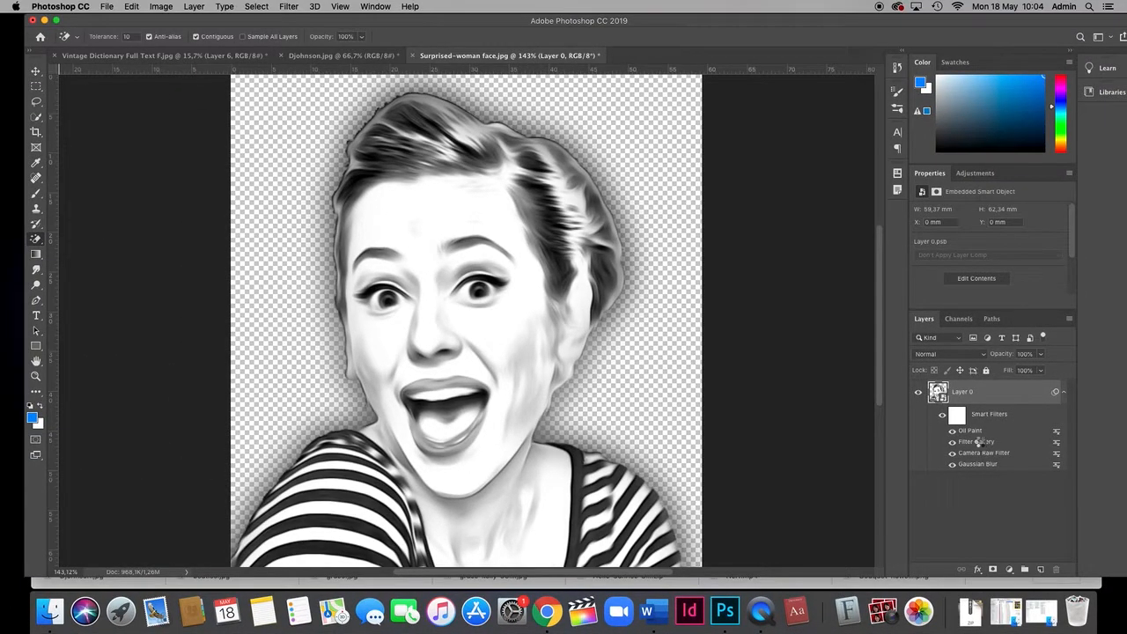
Step: Reopen the portrait's Filter Gallery smart filter and set the Glowing Edges edge brightness to 5
{"action": "double_click", "coordinate": [978, 441]}
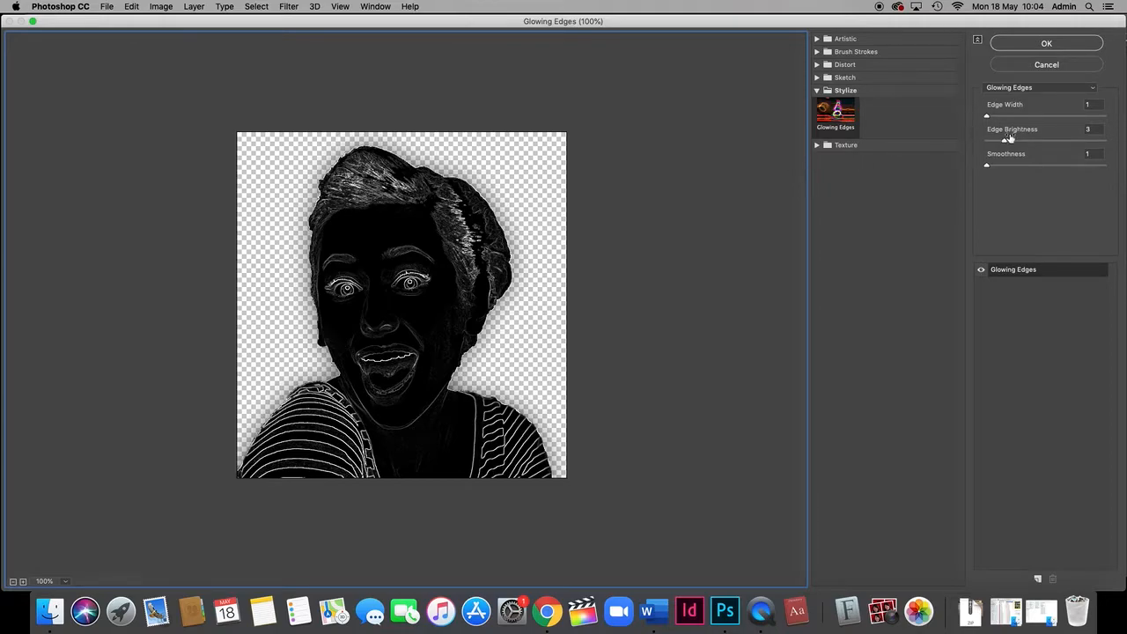
{"action": "left_click_drag", "start_coordinate": [1003, 141], "coordinate": [1014, 141]}
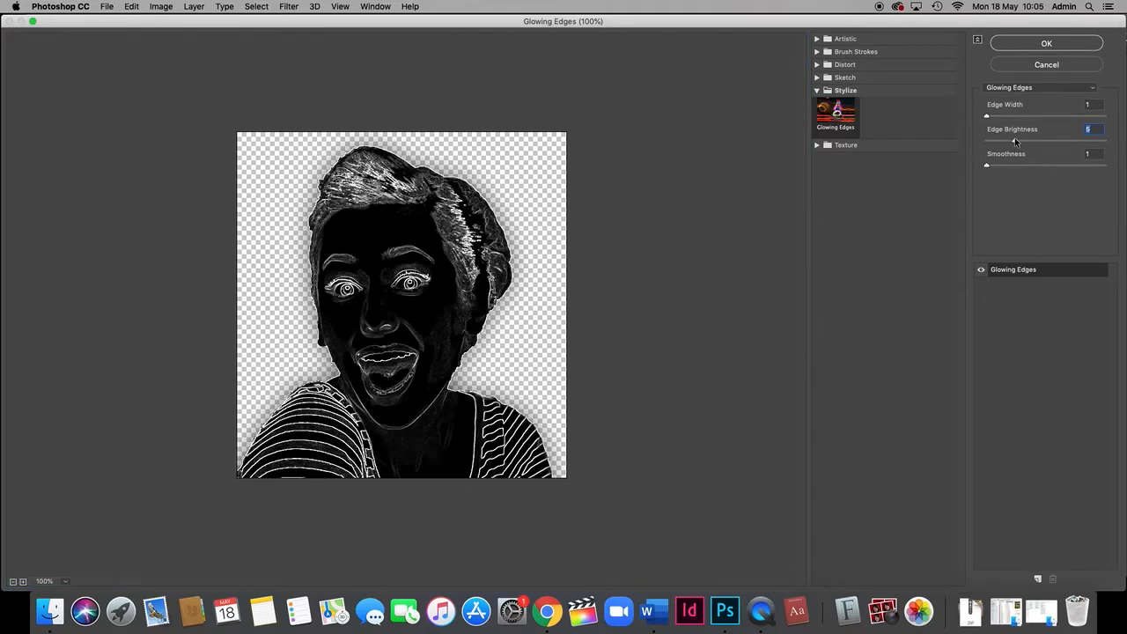
{"action": "left_click", "coordinate": [1044, 46]}
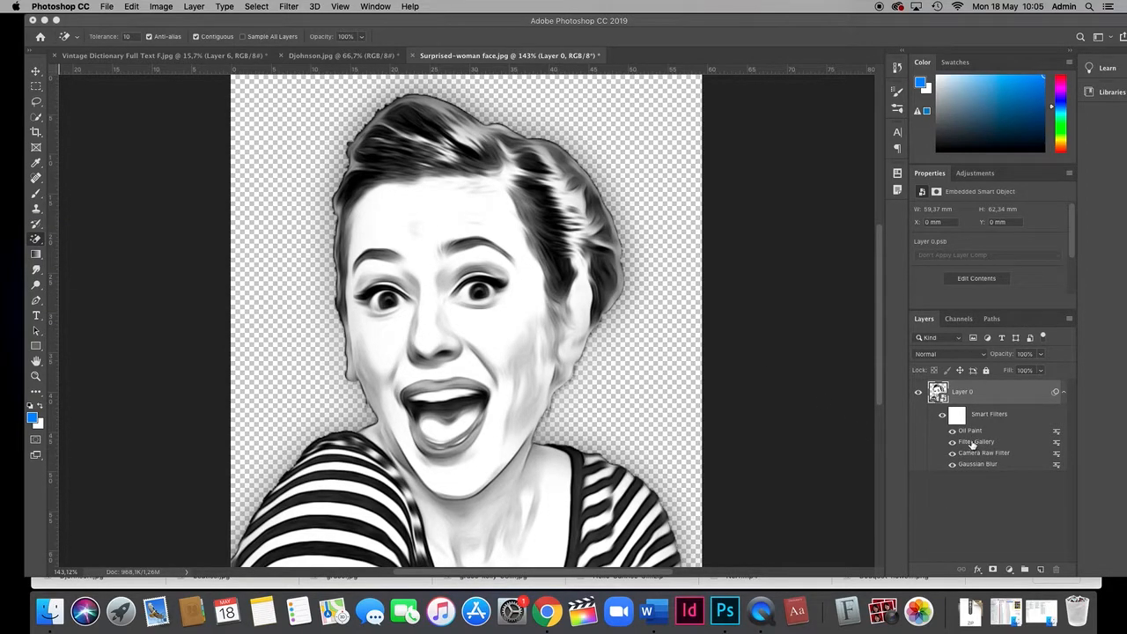
Step: Lower the edge brightness of the Glowing Edges smart filter and apply it
{"action": "double_click", "coordinate": [973, 442]}
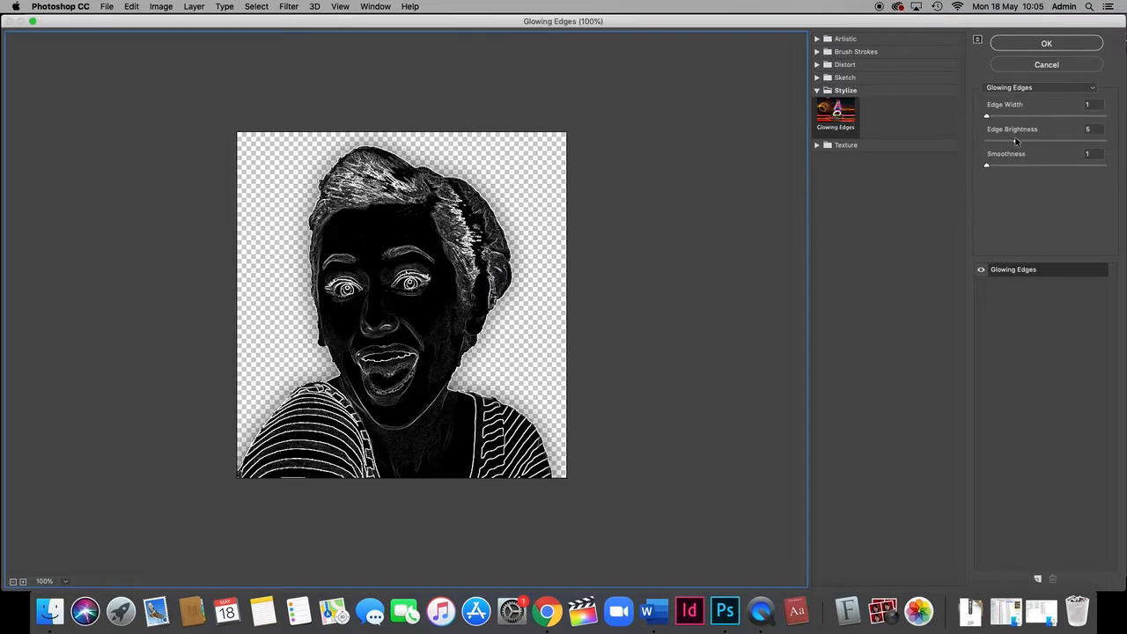
{"action": "left_click_drag", "start_coordinate": [1016, 141], "coordinate": [1002, 144]}
{"action": "left_click", "coordinate": [1032, 43]}
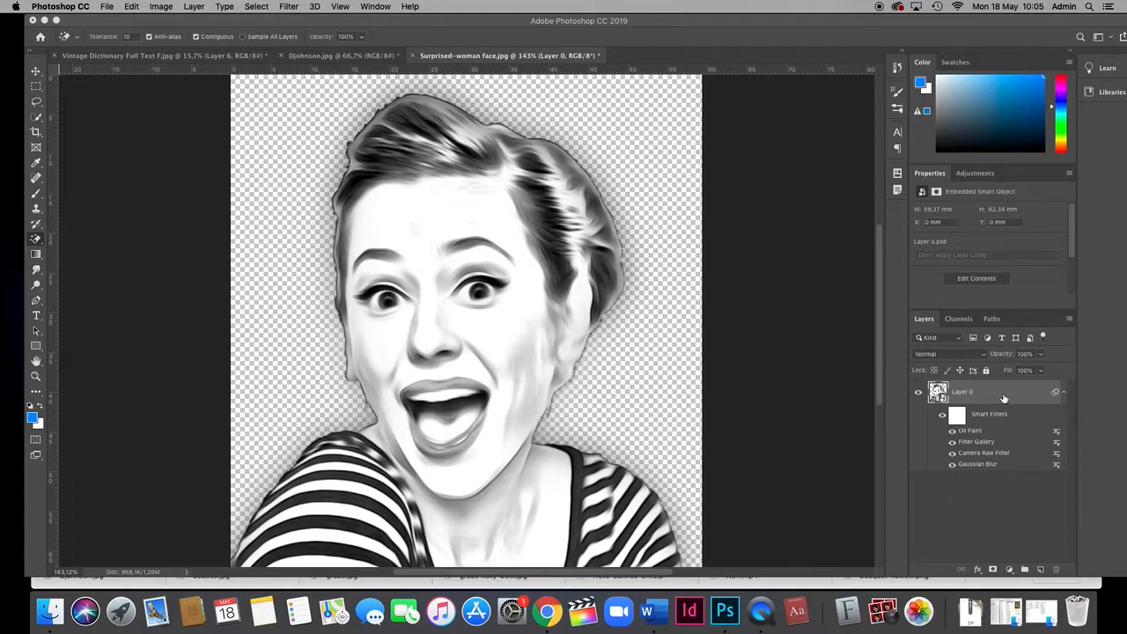
Step: Collapse the smart filter list of the portrait layer
{"action": "left_click", "coordinate": [1063, 393]}
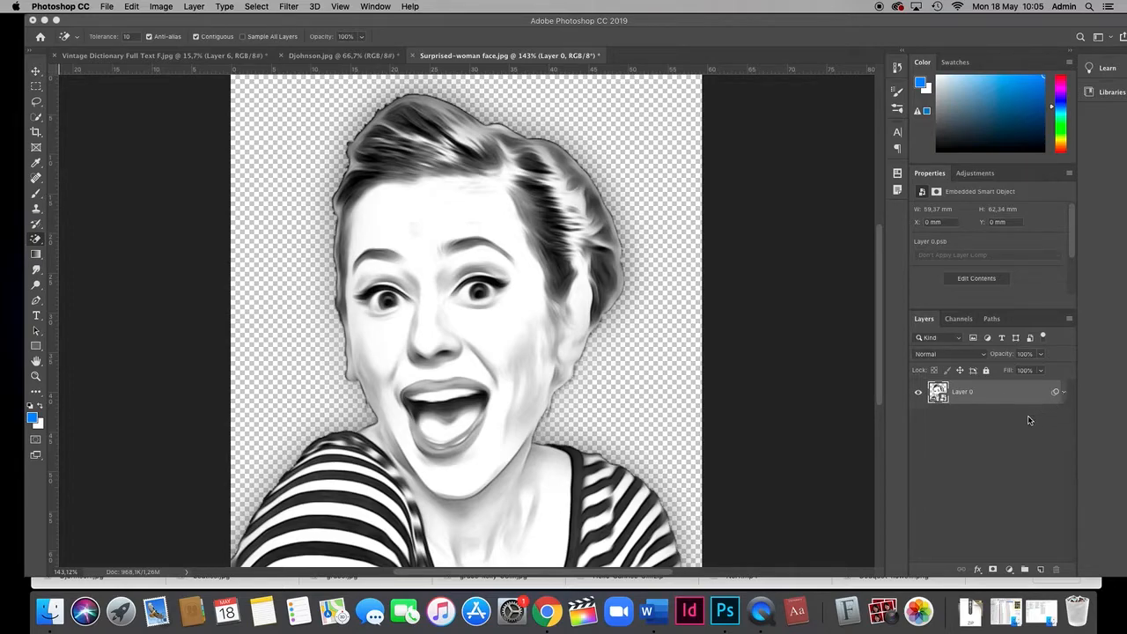
{"action": "left_click", "coordinate": [1063, 393]}
{"action": "left_click", "coordinate": [1063, 392]}
Step: Select both parts of the striped shirt with the Quick Selection tool and copy them to a new layer
{"action": "left_click", "coordinate": [36, 118]}
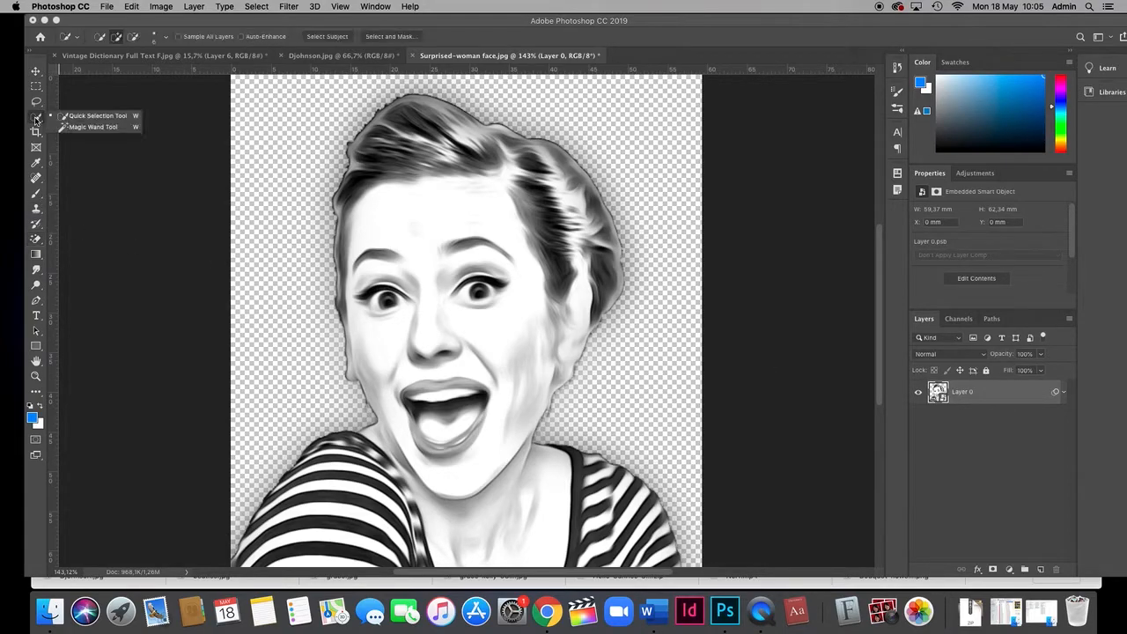
{"action": "left_click", "coordinate": [97, 118]}
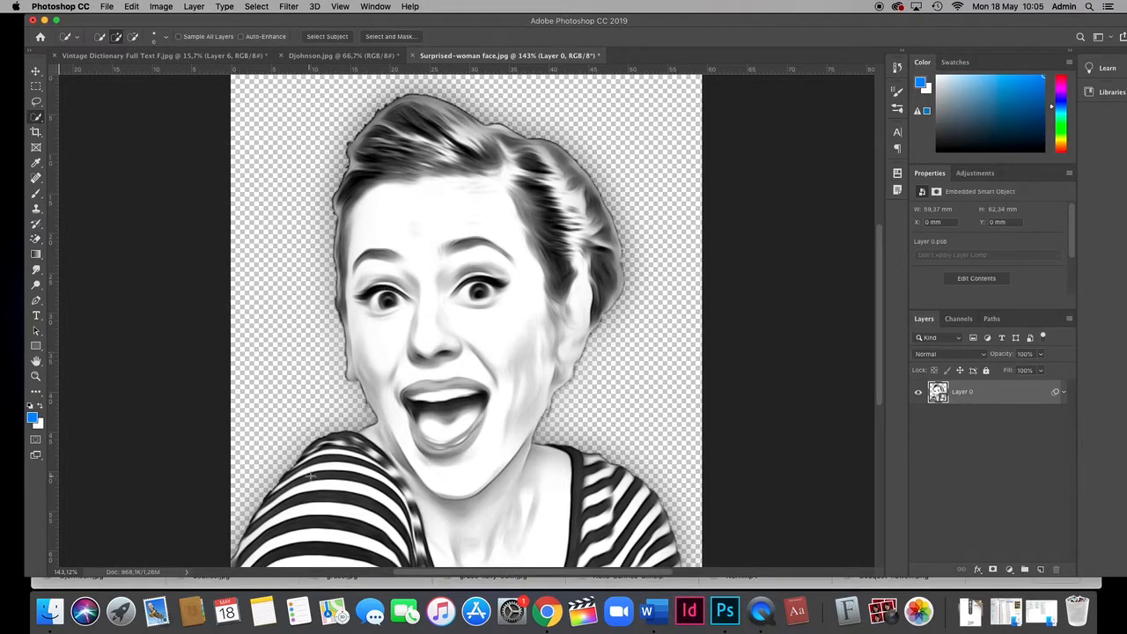
{"action": "mouse_move", "coordinate": [307, 485]}
{"action": "left_mouse_down"}
{"action": "mouse_move", "coordinate": [293, 511]}
{"action": "mouse_move", "coordinate": [325, 447]}
{"action": "mouse_move", "coordinate": [346, 438]}
{"action": "mouse_move", "coordinate": [430, 561]}
{"action": "mouse_move", "coordinate": [398, 475]}
{"action": "mouse_move", "coordinate": [406, 497]}
{"action": "mouse_move", "coordinate": [301, 544]}
{"action": "left_mouse_up"}
{"action": "left_click_drag", "start_coordinate": [273, 498], "coordinate": [242, 550]}
{"action": "mouse_move", "coordinate": [576, 457]}
{"action": "left_mouse_down"}
{"action": "mouse_move", "coordinate": [608, 469]}
{"action": "mouse_move", "coordinate": [669, 566]}
{"action": "left_mouse_up"}
{"action": "scroll", "coordinate": [695, 443], "scroll_direction": "down", "scroll_amount": 1}
{"action": "scroll", "coordinate": [696, 442], "scroll_direction": "down", "scroll_amount": 5}
{"action": "scroll", "coordinate": [695, 443], "scroll_direction": "up", "scroll_amount": 5}
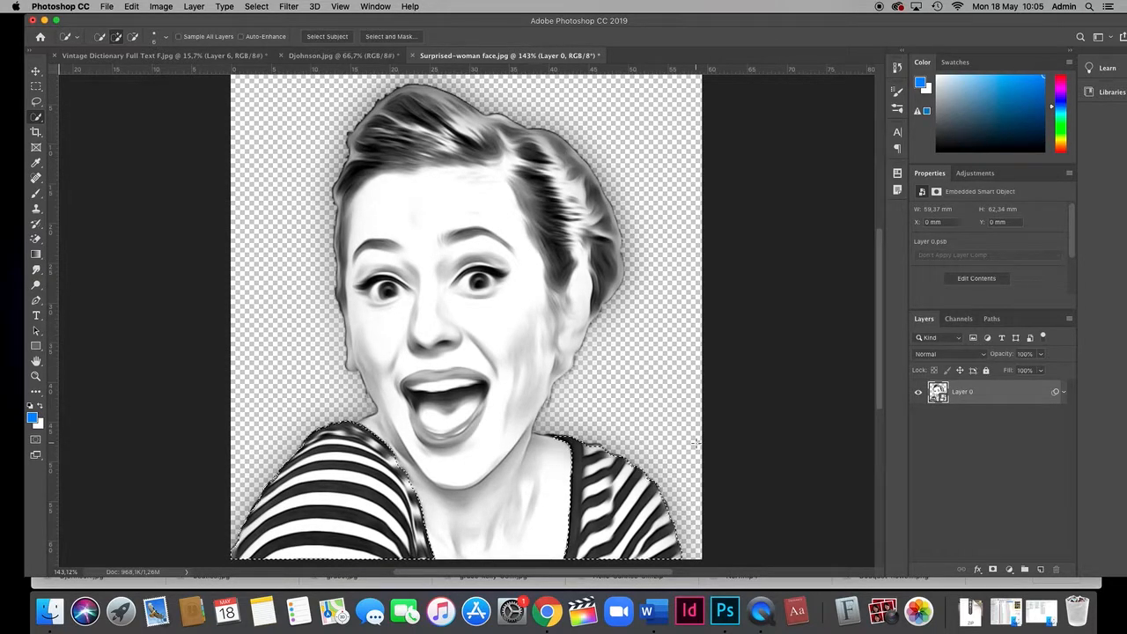
{"action": "key", "text": "ctrl+j"}
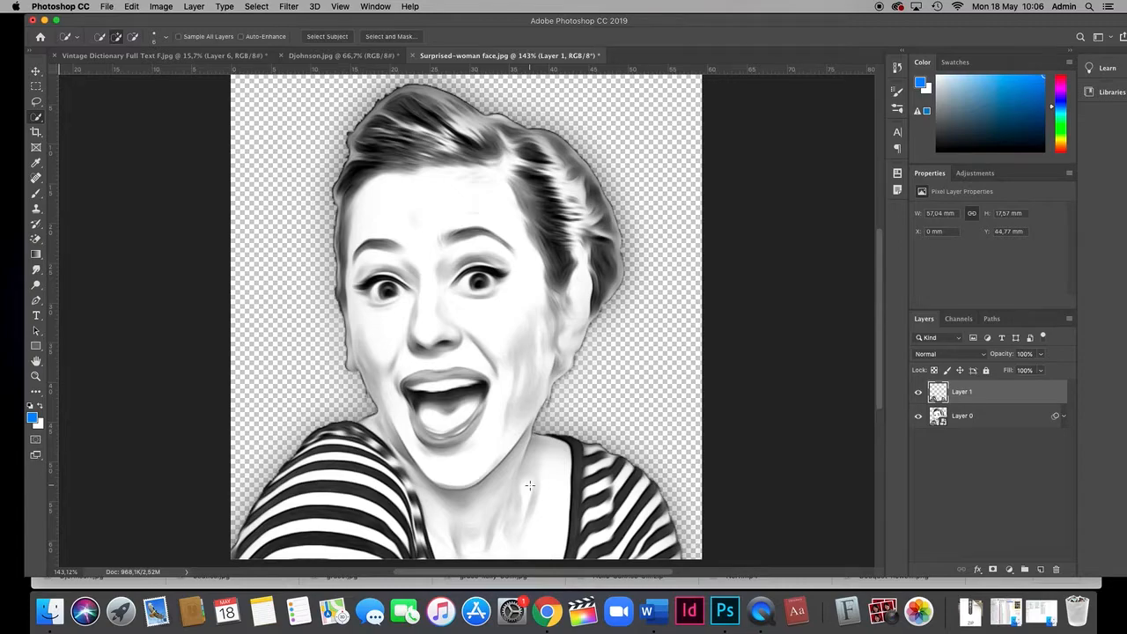
Step: Try to fill the copied shirt layer with the blue foreground colour, and undo the fill
{"action": "key", "text": "alt+BackSpace"}
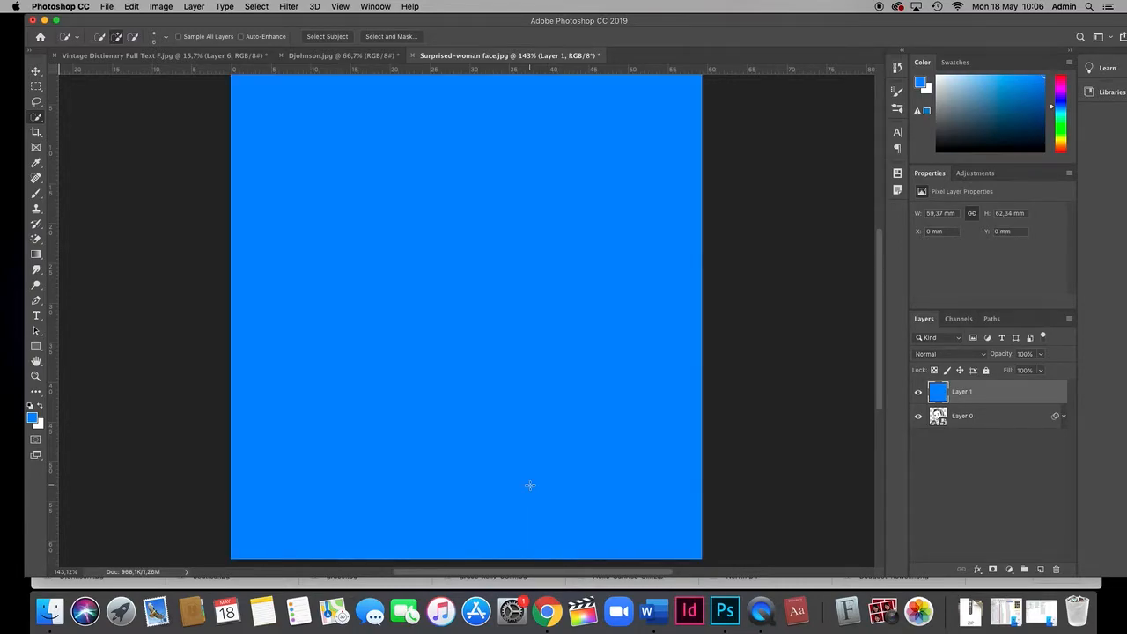
{"action": "key", "text": "super+z"}
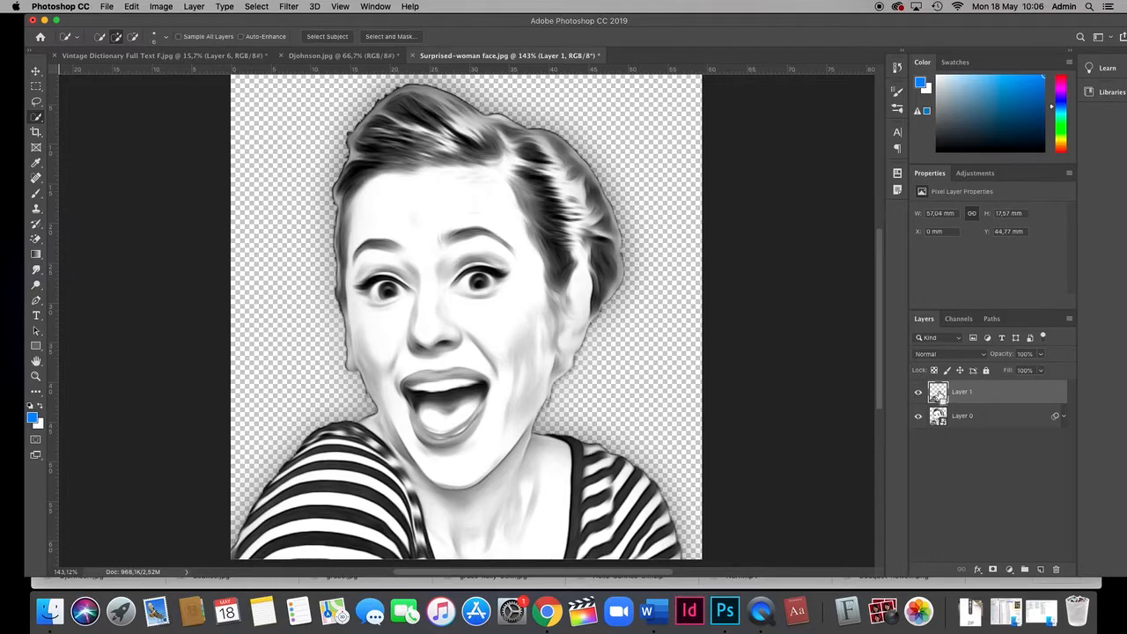
Step: Load the copied shirt's outline as a selection, fill it with the blue foreground colour and deselect
{"action": "left_click", "coordinate": [936, 394], "text": "super"}
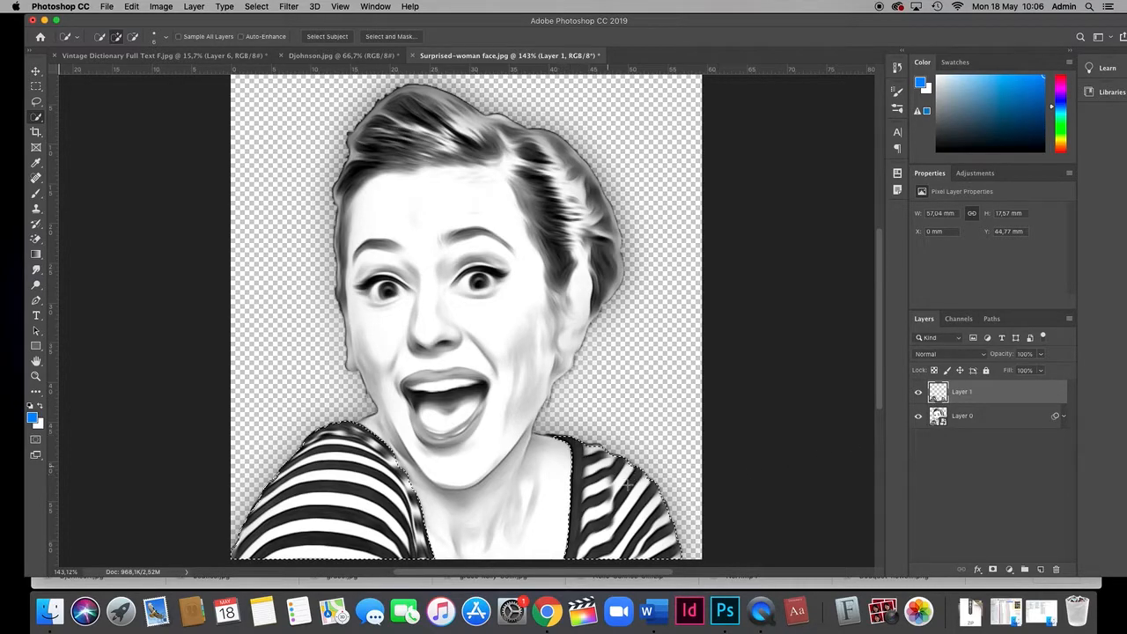
{"action": "key", "text": "alt+BackSpace"}
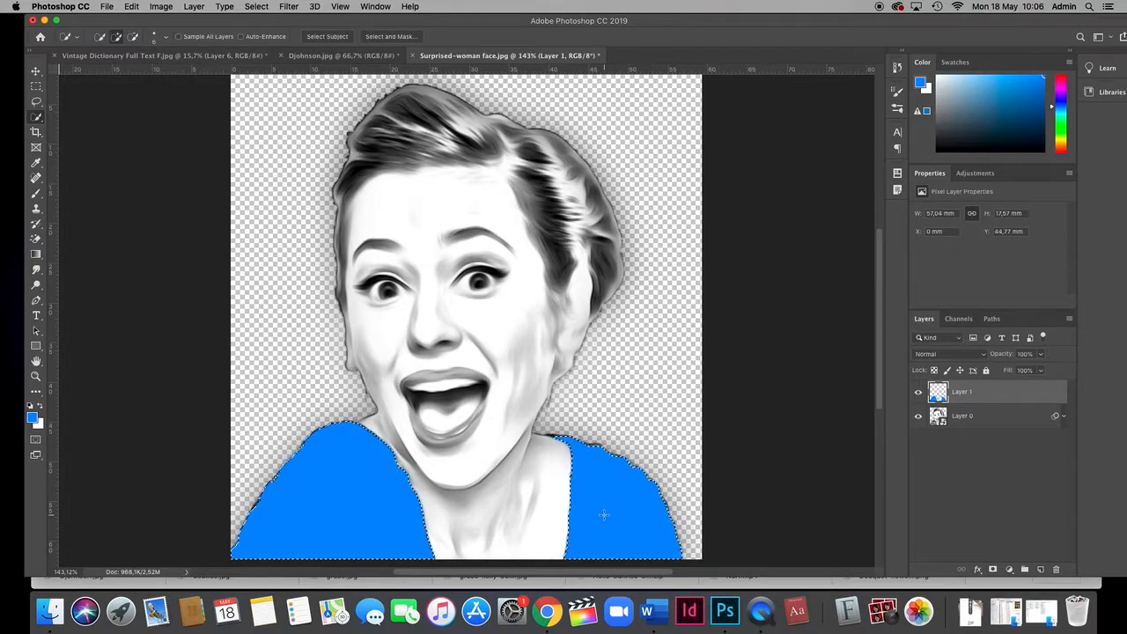
{"action": "key", "text": "super+d"}
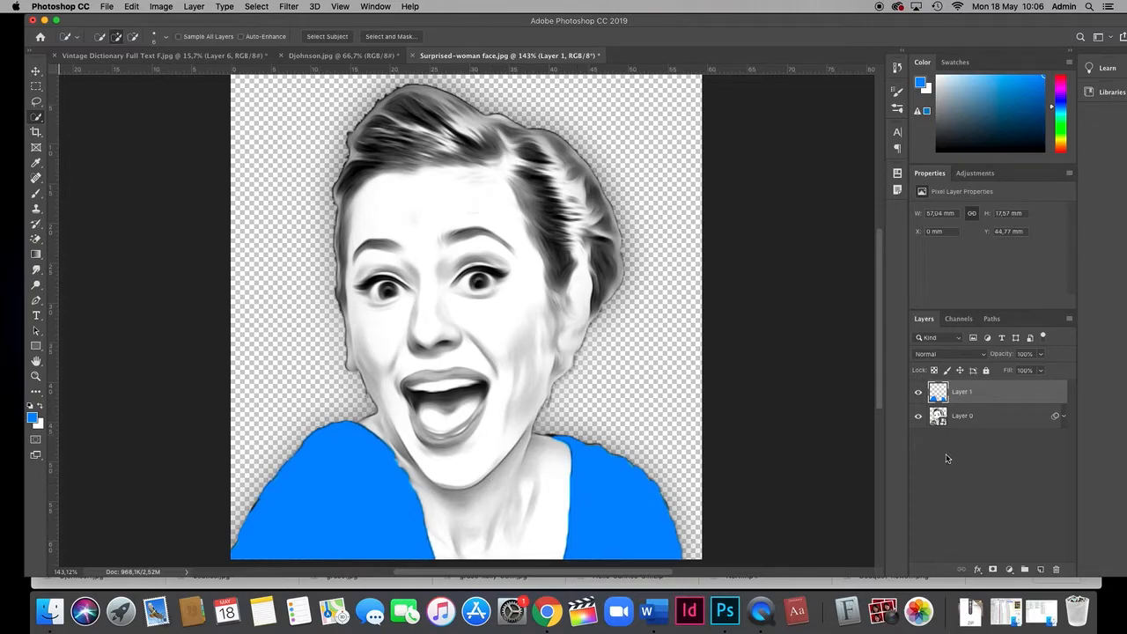
Step: Set the blend mode of the blue shirt layer to Linear Light
{"action": "left_click", "coordinate": [946, 356]}
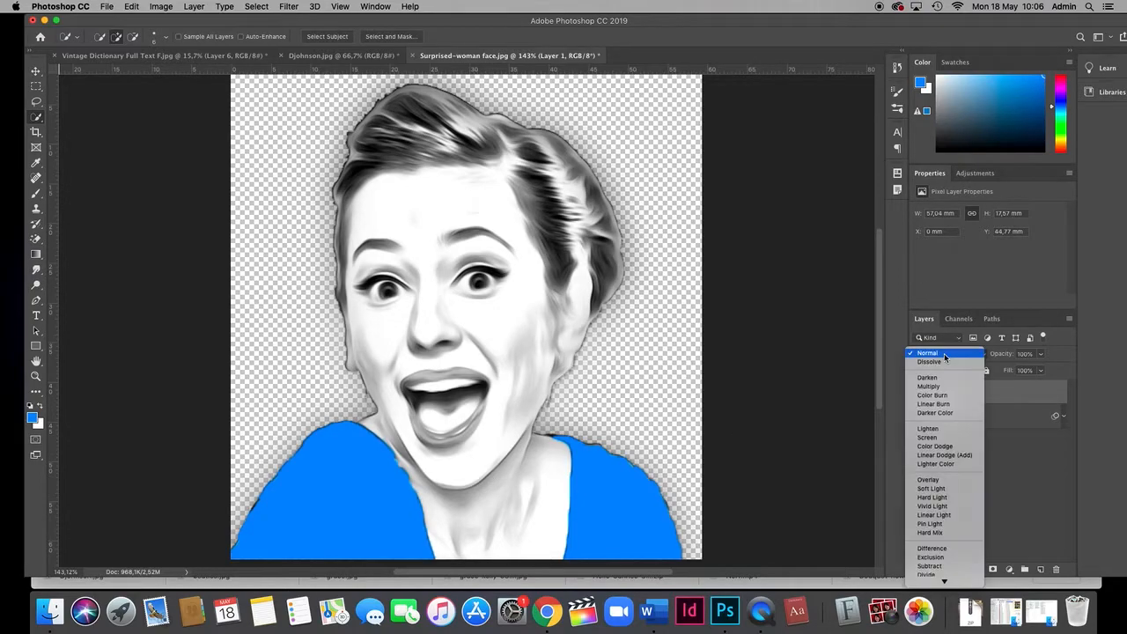
{"action": "left_click", "coordinate": [943, 361]}
{"action": "left_click", "coordinate": [943, 359]}
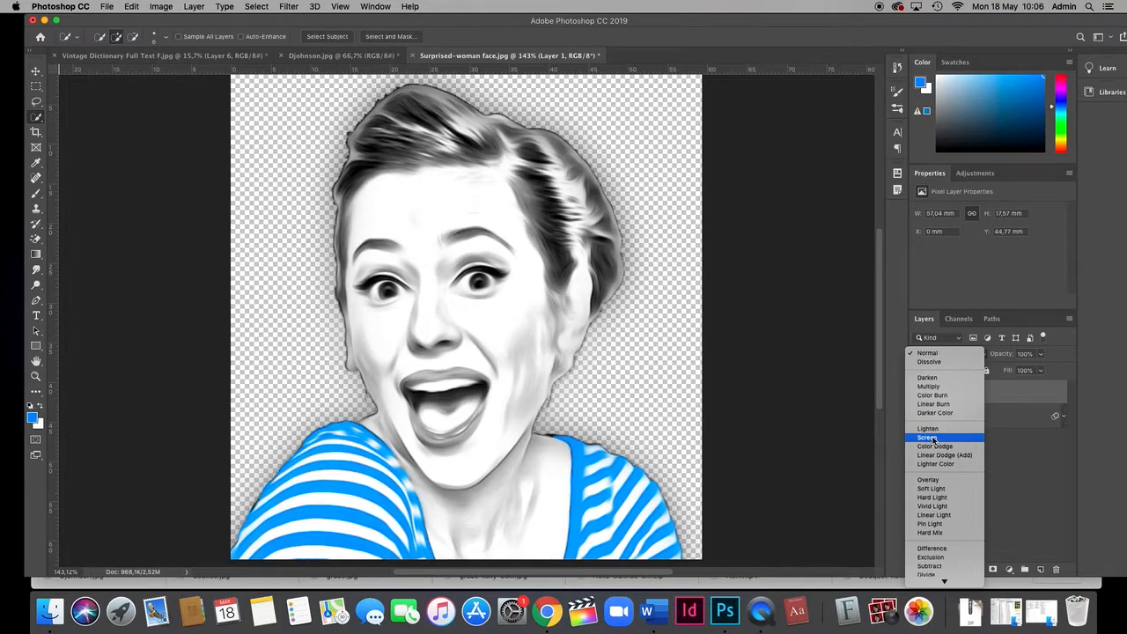
{"action": "left_click", "coordinate": [929, 515]}
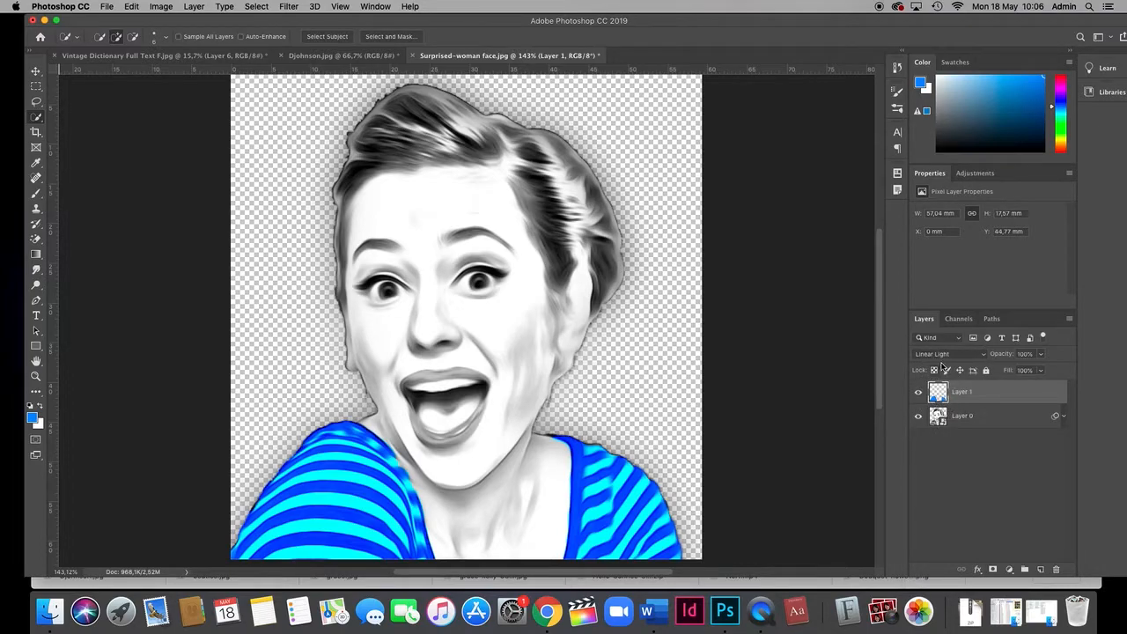
Step: Select the woman's open mouth on the portrait layer and copy it to a new layer
{"action": "left_click", "coordinate": [989, 425]}
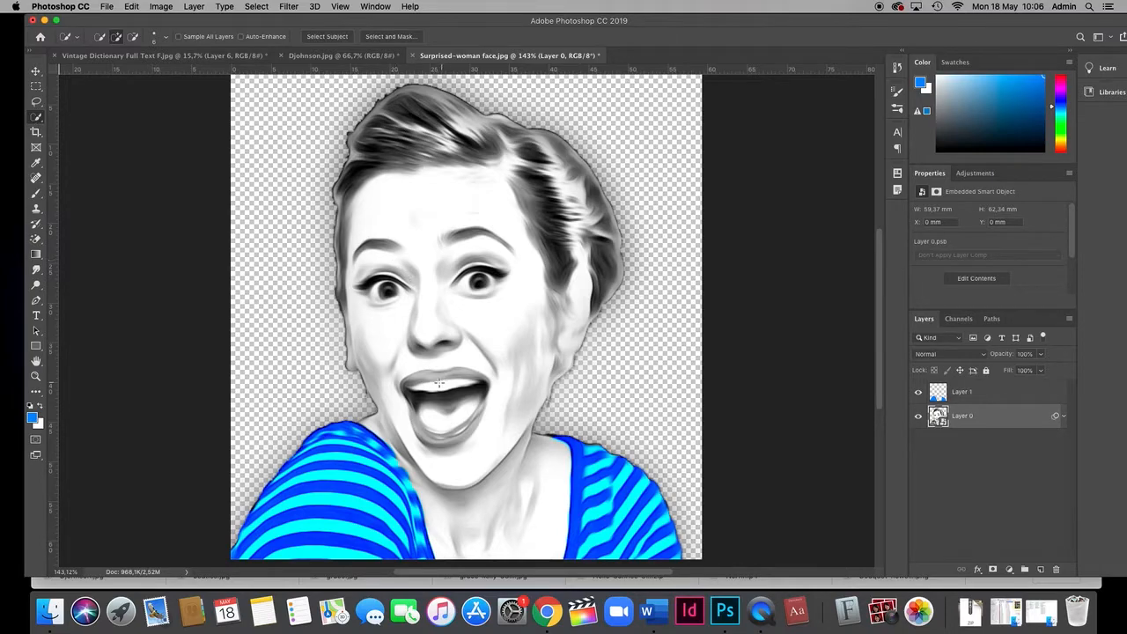
{"action": "mouse_move", "coordinate": [409, 381]}
{"action": "left_mouse_down"}
{"action": "mouse_move", "coordinate": [466, 386]}
{"action": "mouse_move", "coordinate": [467, 404]}
{"action": "mouse_move", "coordinate": [440, 430]}
{"action": "mouse_move", "coordinate": [474, 414]}
{"action": "mouse_move", "coordinate": [445, 432]}
{"action": "mouse_move", "coordinate": [427, 426]}
{"action": "left_mouse_up"}
{"action": "key", "text": "super+j"}
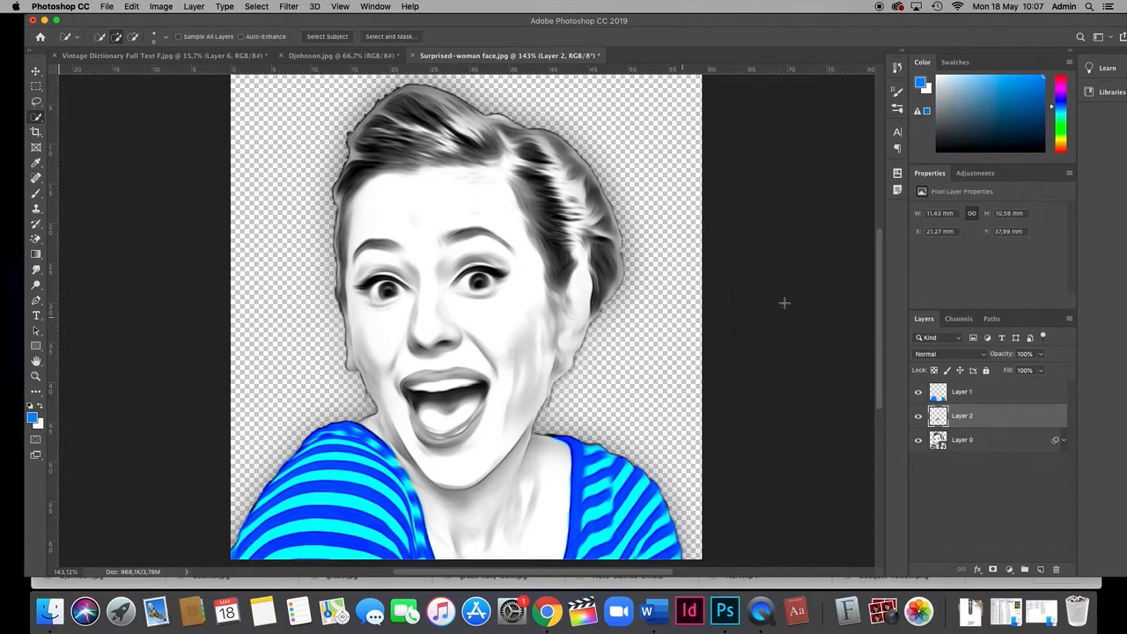
Step: Rename the copied mouth layer MOUTH and the blue shirt layer SHIRT
{"action": "double_click", "coordinate": [961, 416]}
{"action": "type", "text": "MOUTH"}
{"action": "key", "text": "Return"}
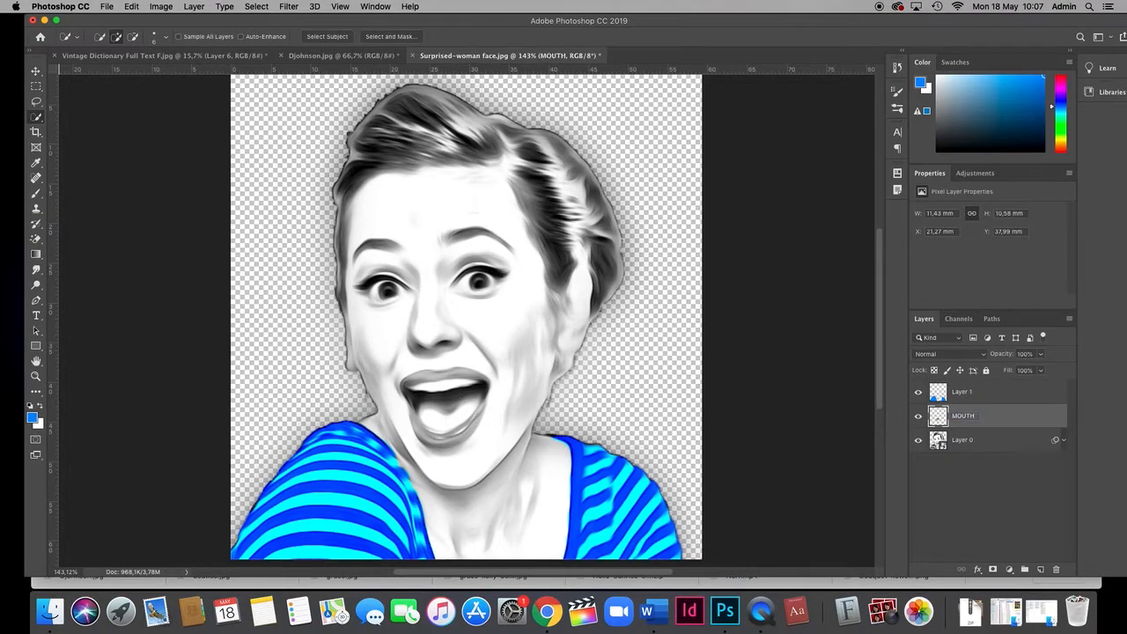
{"action": "double_click", "coordinate": [962, 392]}
{"action": "type", "text": "SHIRT"}
{"action": "key", "text": "Return"}
Step: Load the MOUTH layer's outline as a selection and fill it with red (#c60000) as the foreground colour
{"action": "left_click", "coordinate": [951, 416]}
{"action": "left_click", "coordinate": [939, 420], "text": "super"}
{"action": "left_click", "coordinate": [32, 418]}
{"action": "left_click_drag", "start_coordinate": [858, 176], "coordinate": [859, 143]}
{"action": "left_click", "coordinate": [845, 156]}
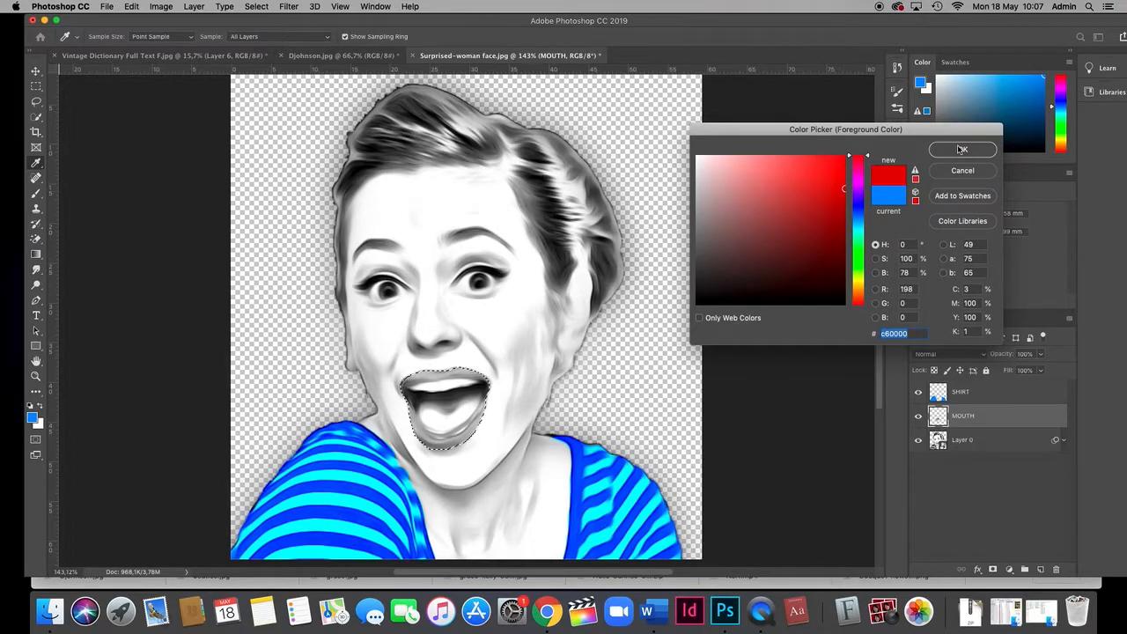
{"action": "left_click", "coordinate": [959, 150]}
{"action": "key", "text": "alt+BackSpace"}
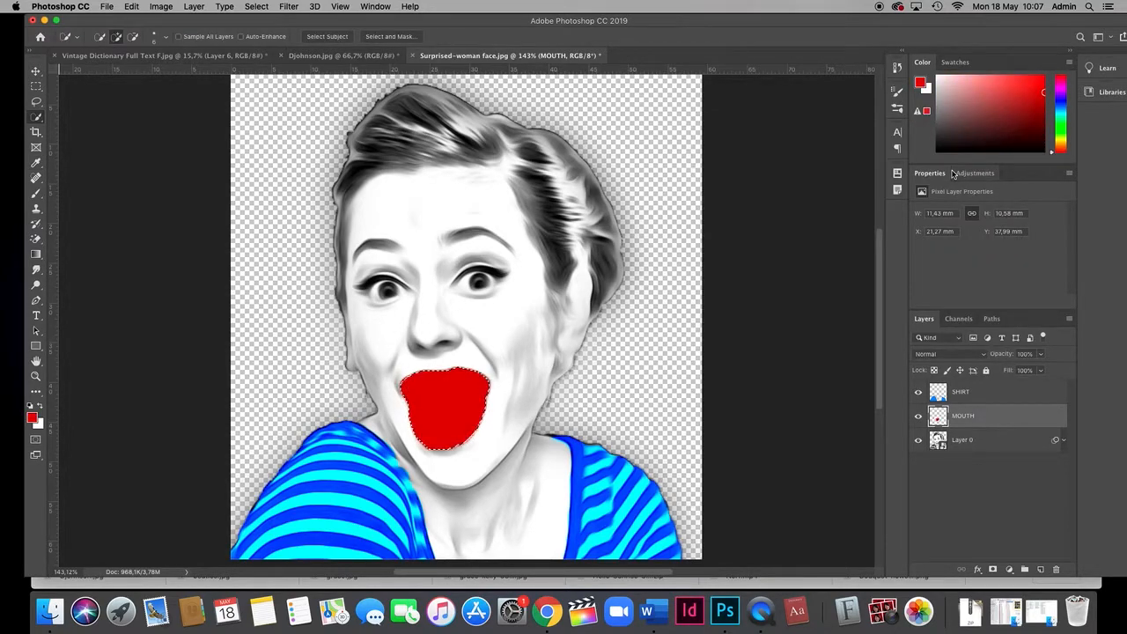
Step: Clear the selection and set the MOUTH layer's blend mode to Overlay
{"action": "key", "text": "super+d"}
{"action": "left_click", "coordinate": [950, 354]}
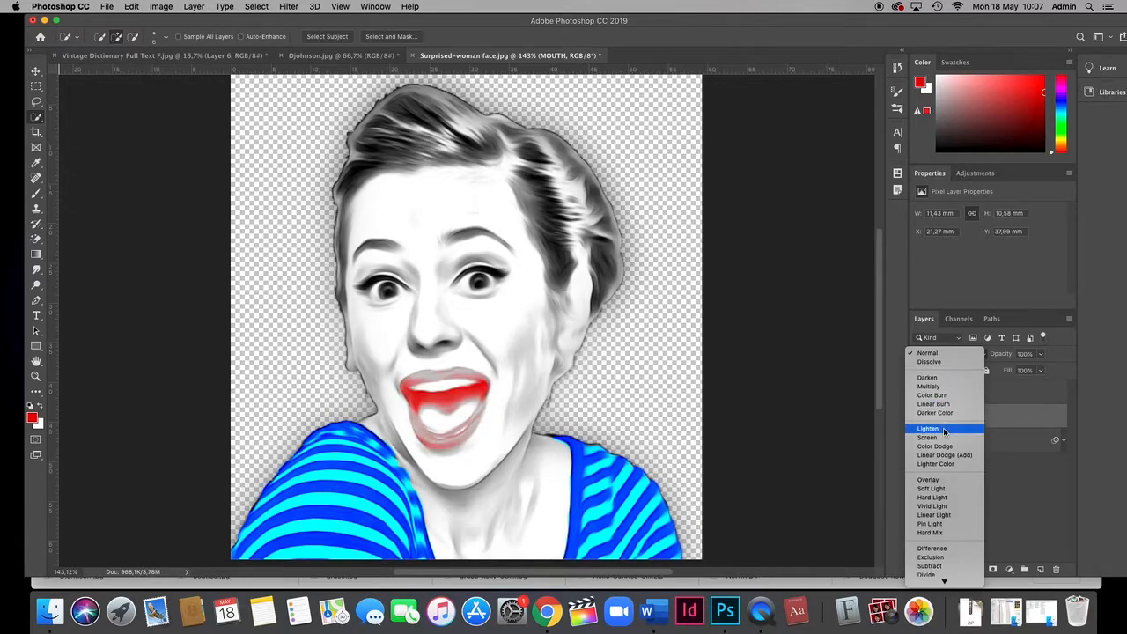
{"action": "left_click", "coordinate": [944, 483]}
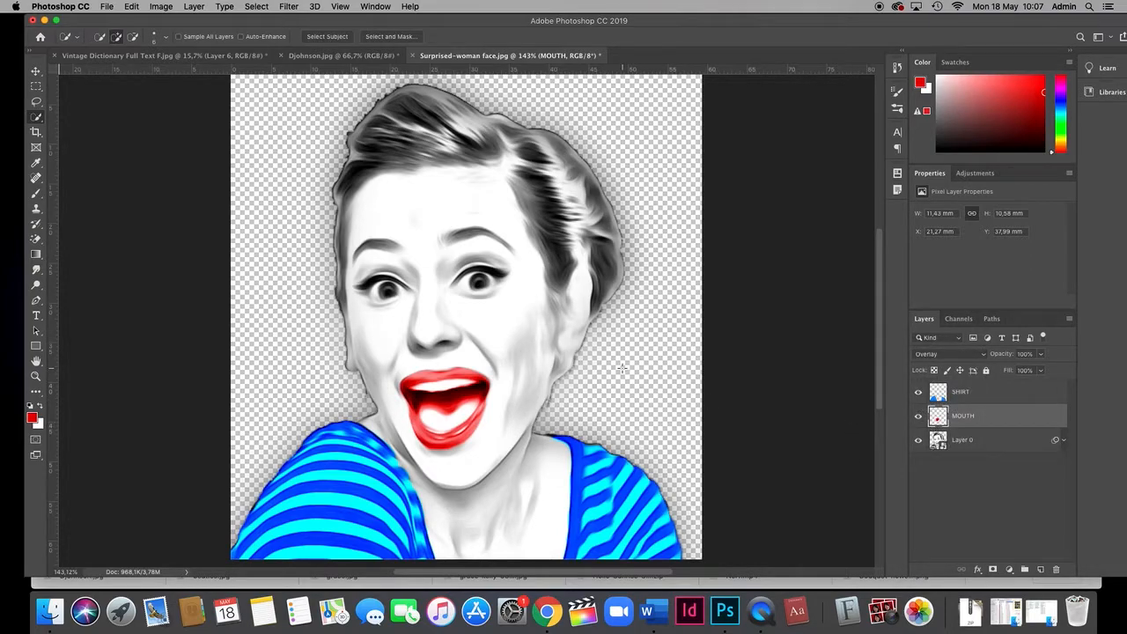
Step: Select both of the woman's eyes on the portrait layer, Layer 0
{"action": "left_click", "coordinate": [990, 440]}
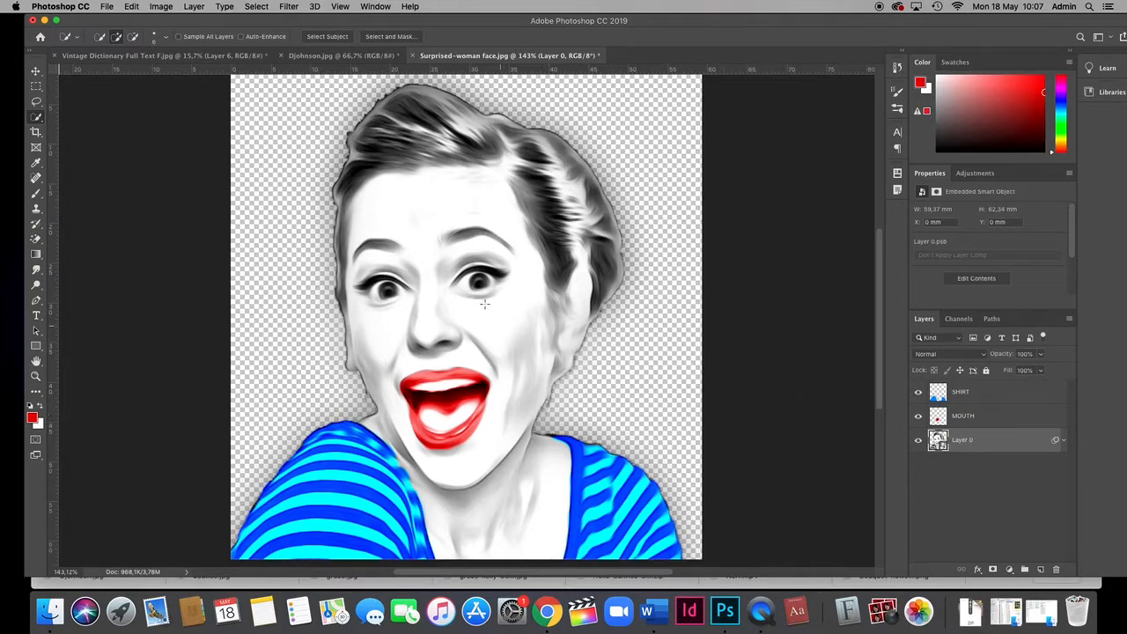
{"action": "mouse_move", "coordinate": [457, 283]}
{"action": "left_mouse_down"}
{"action": "mouse_move", "coordinate": [517, 275]}
{"action": "mouse_move", "coordinate": [495, 274]}
{"action": "left_mouse_up"}
{"action": "mouse_move", "coordinate": [396, 281]}
{"action": "left_mouse_down"}
{"action": "mouse_move", "coordinate": [371, 281]}
{"action": "mouse_move", "coordinate": [397, 283]}
{"action": "mouse_move", "coordinate": [368, 297]}
{"action": "mouse_move", "coordinate": [402, 287]}
{"action": "left_mouse_up"}
Step: Set the foreground colour to magenta (#ff01fc)
{"action": "left_click", "coordinate": [32, 417]}
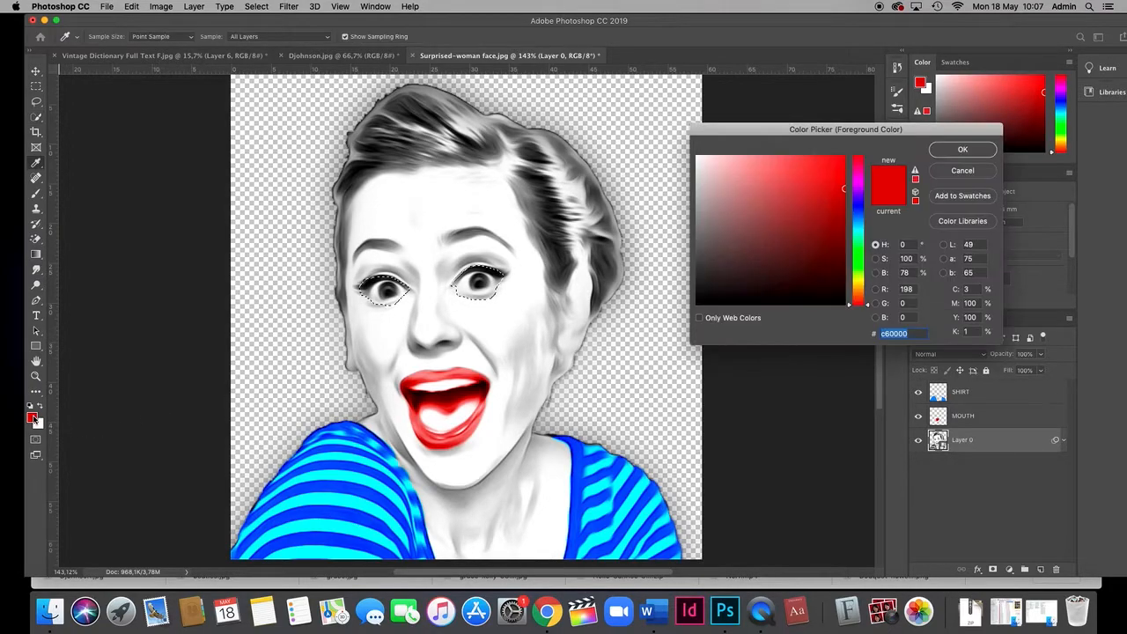
{"action": "left_click", "coordinate": [864, 182]}
{"action": "left_click", "coordinate": [843, 157]}
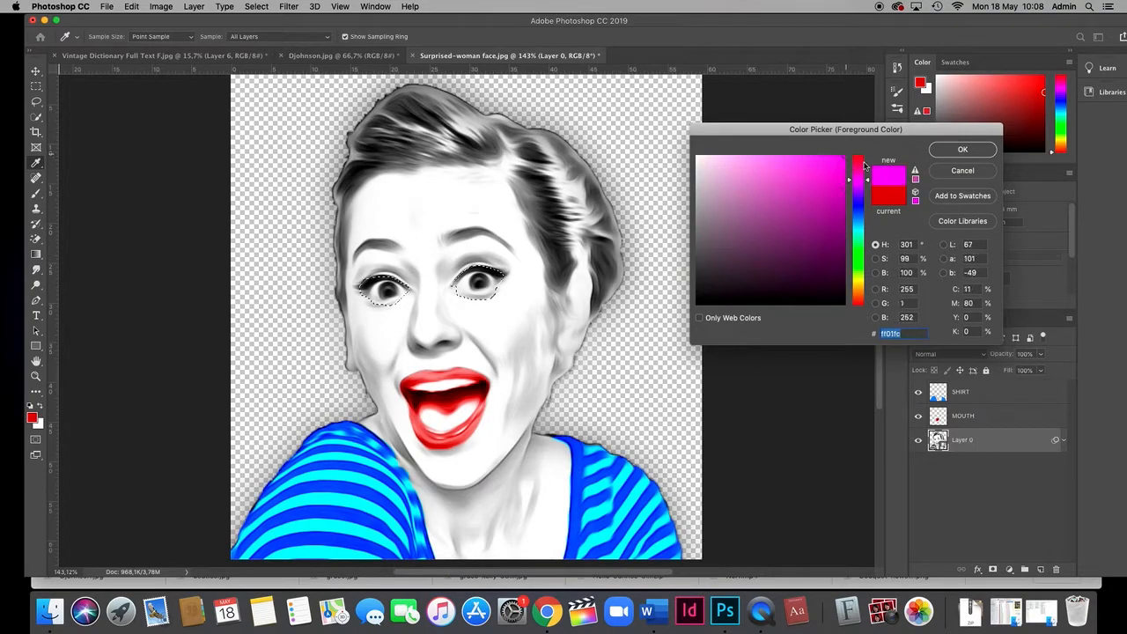
{"action": "left_click", "coordinate": [954, 151]}
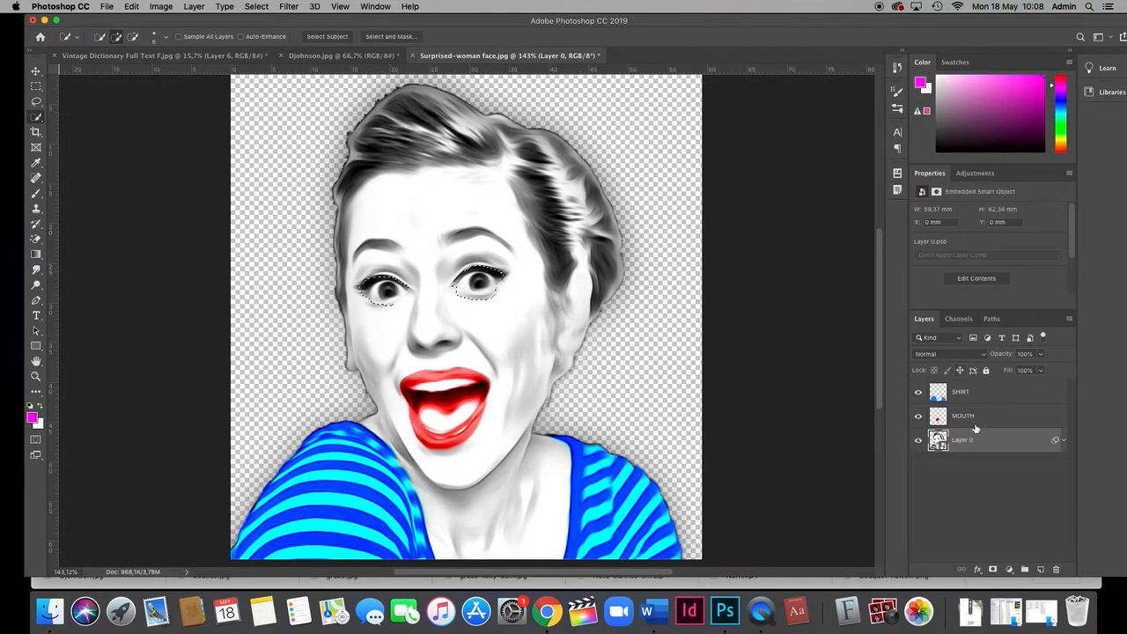
Step: Copy the selected eyes to a new layer and rename it EYE
{"action": "key", "text": "super+j"}
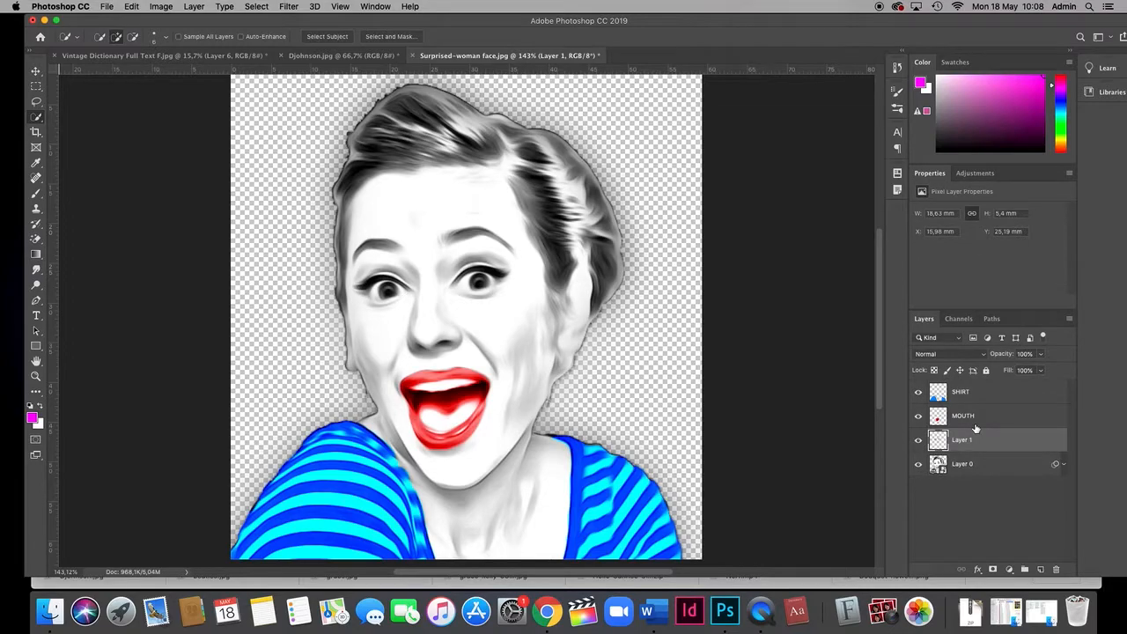
{"action": "double_click", "coordinate": [961, 439]}
{"action": "type", "text": "EYE"}
{"action": "key", "text": "Return"}
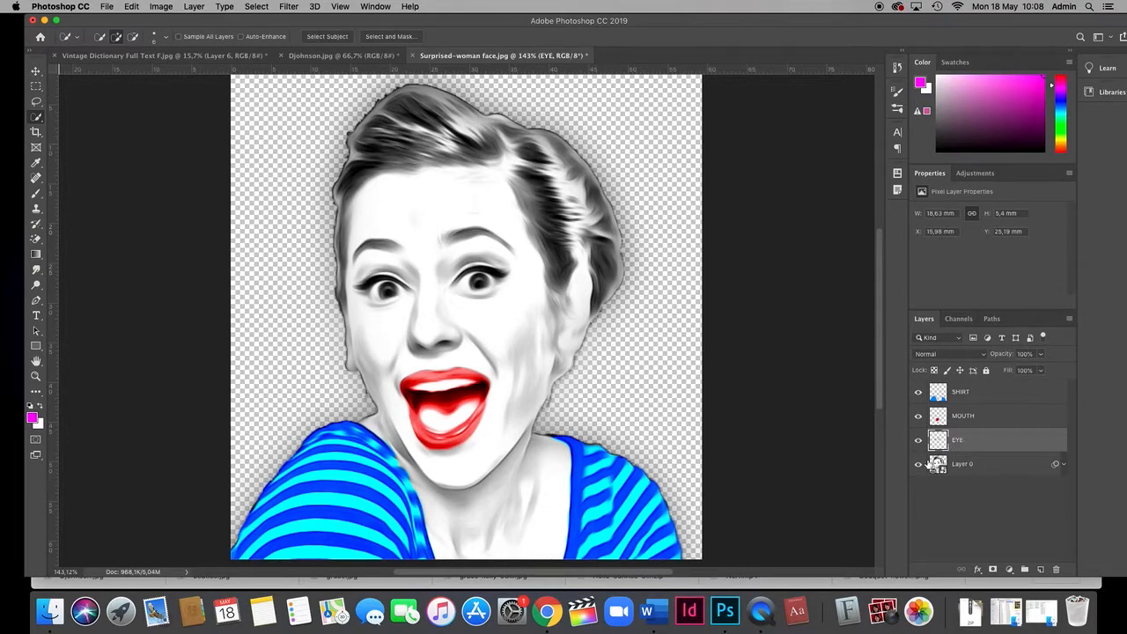
Step: Fill the EYE layer's outline with the magenta foreground colour, deselect, and set the layer's blend mode to Screen
{"action": "left_click", "coordinate": [938, 442], "text": "super"}
{"action": "key", "text": "alt+BackSpace"}
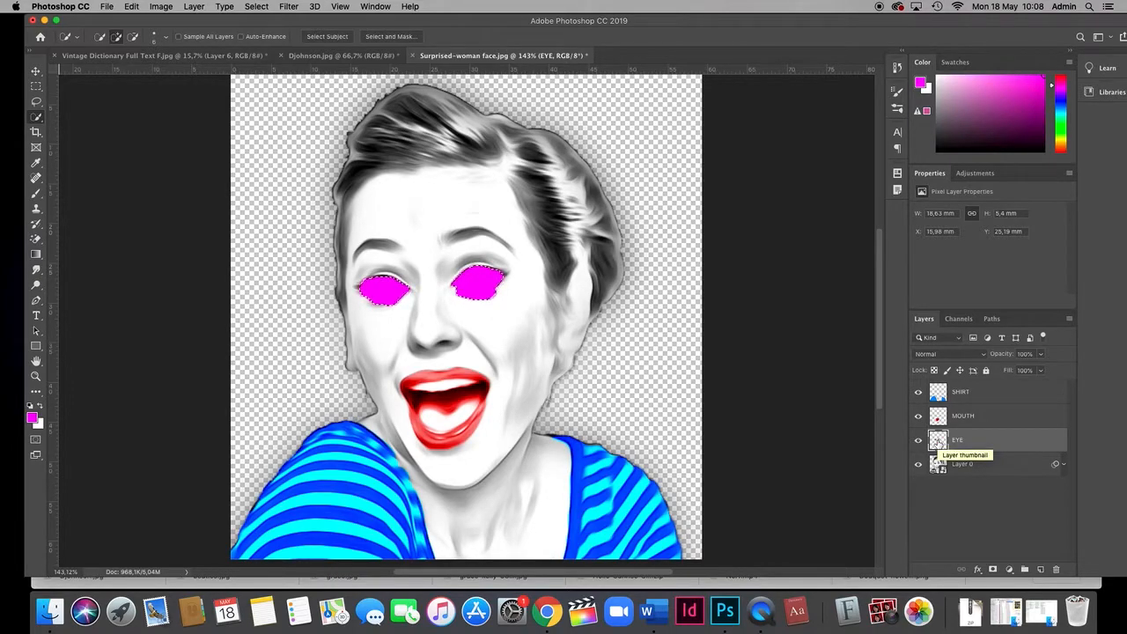
{"action": "key", "text": "super+d"}
{"action": "left_click", "coordinate": [938, 355]}
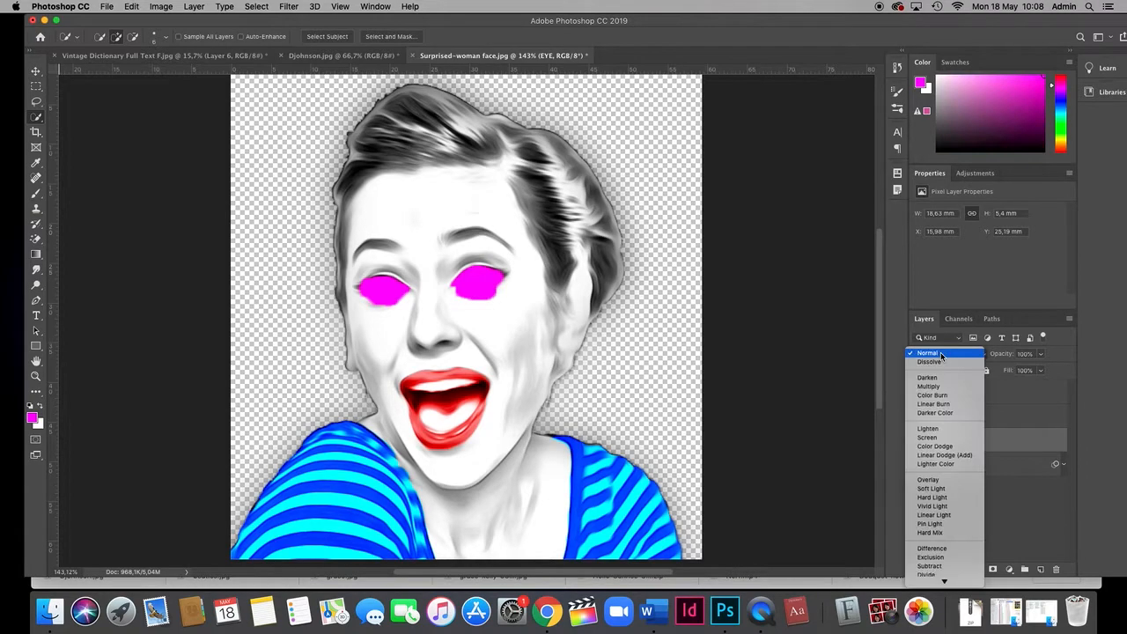
{"action": "left_click", "coordinate": [928, 437]}
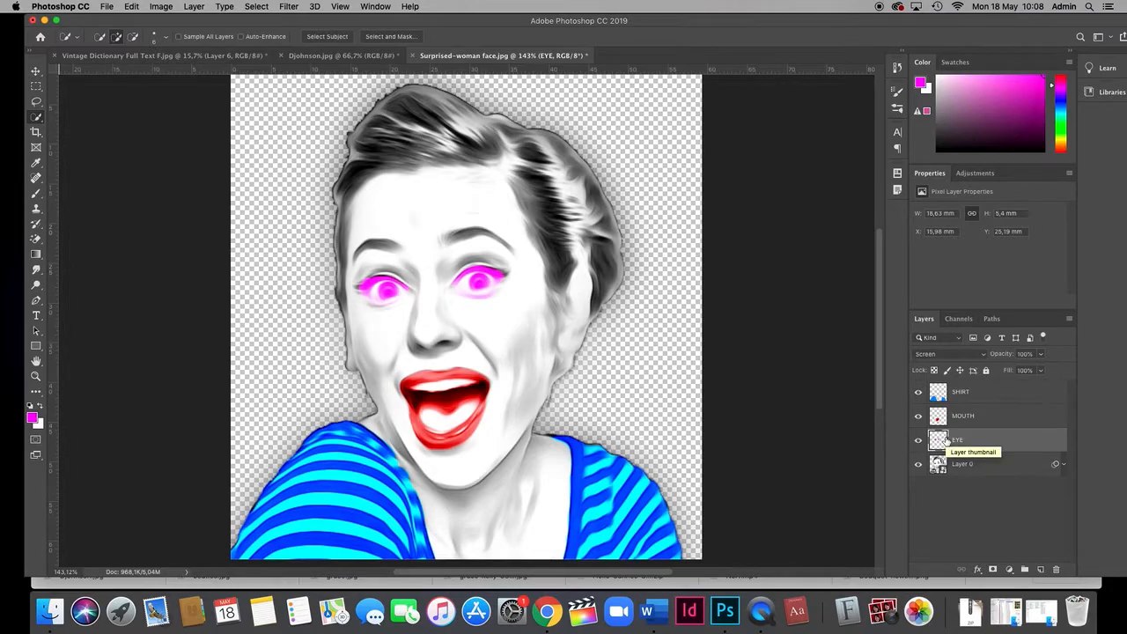
Step: Try to move all four portrait layers into the Vintage Dictionary document and hide Layer 9 on the dictionary page
{"action": "left_click", "coordinate": [994, 391]}
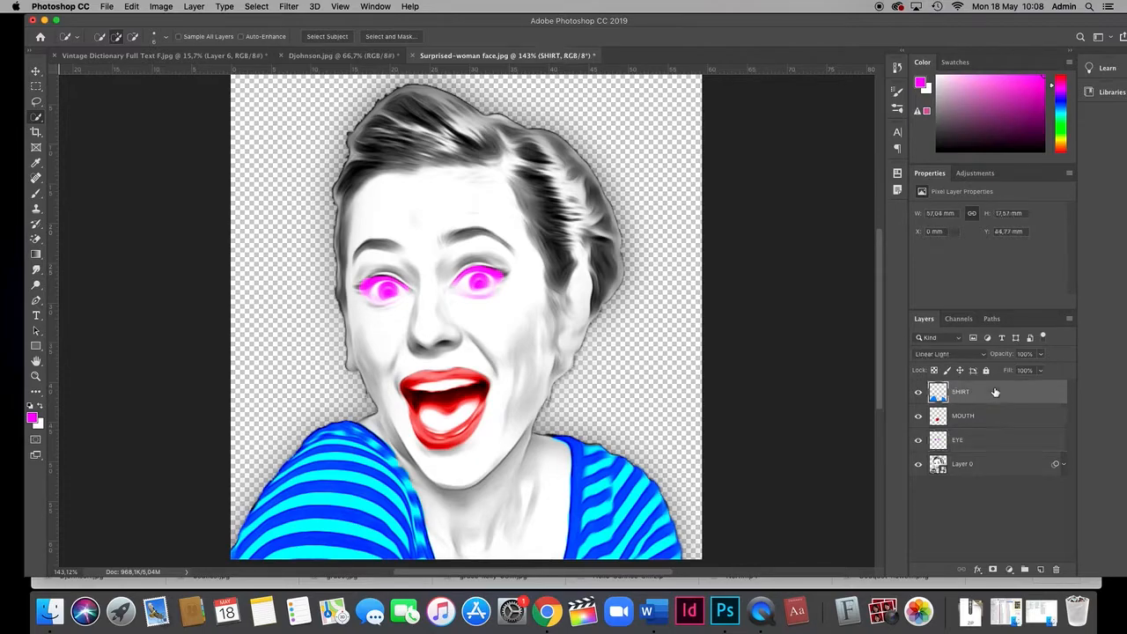
{"action": "left_click", "coordinate": [1004, 463], "text": "shift"}
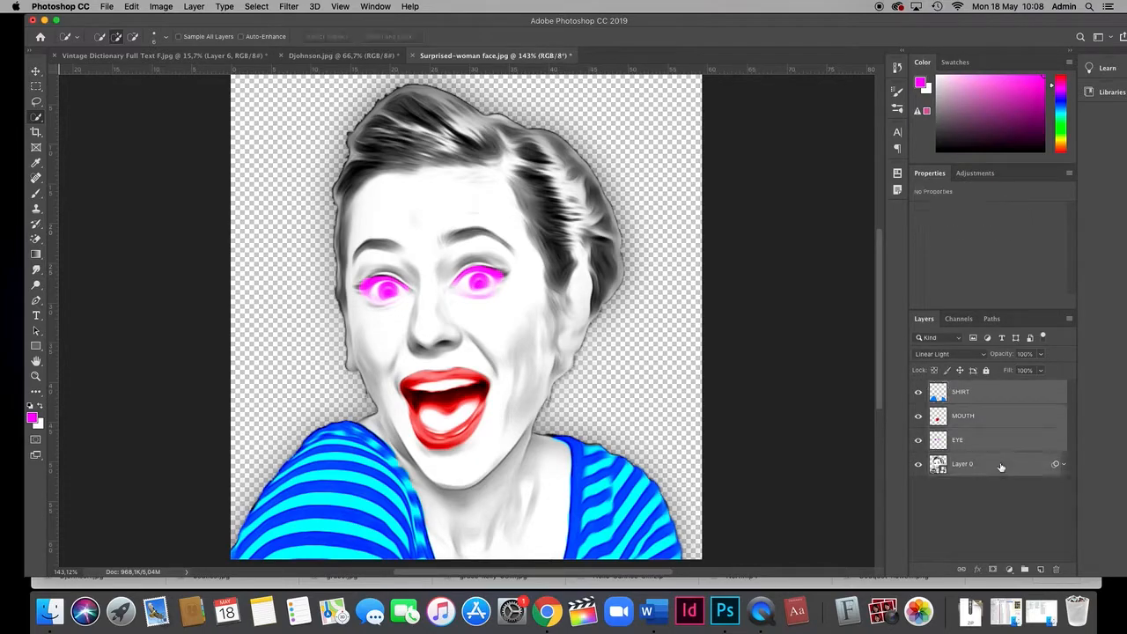
{"action": "left_click", "coordinate": [36, 71]}
{"action": "left_click_drag", "start_coordinate": [201, 82], "coordinate": [342, 323]}
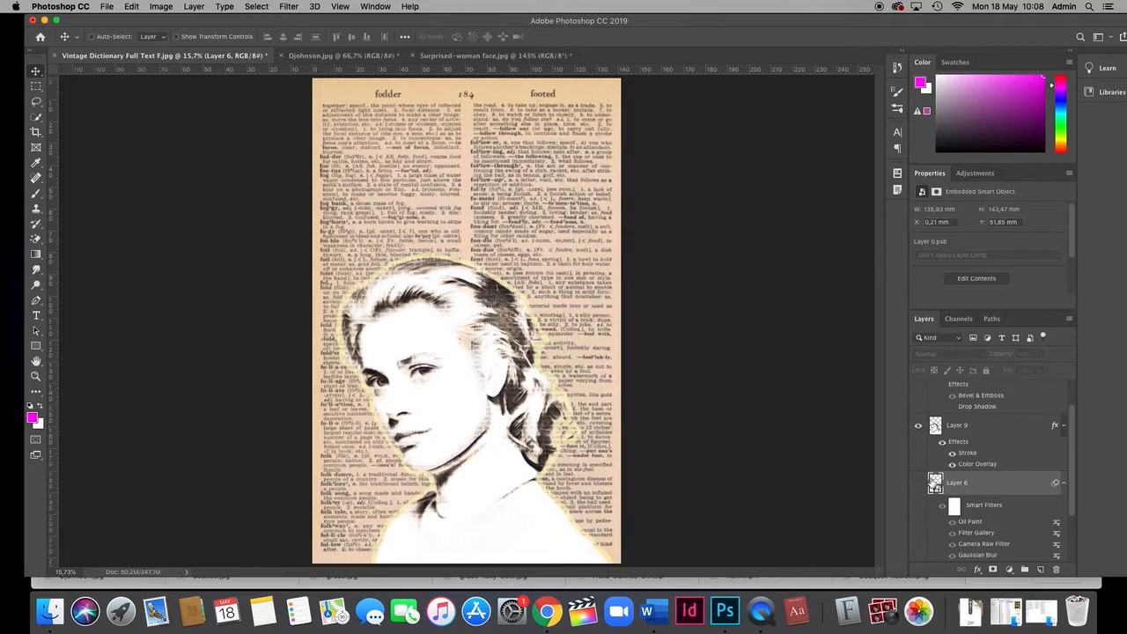
{"action": "left_click", "coordinate": [918, 426]}
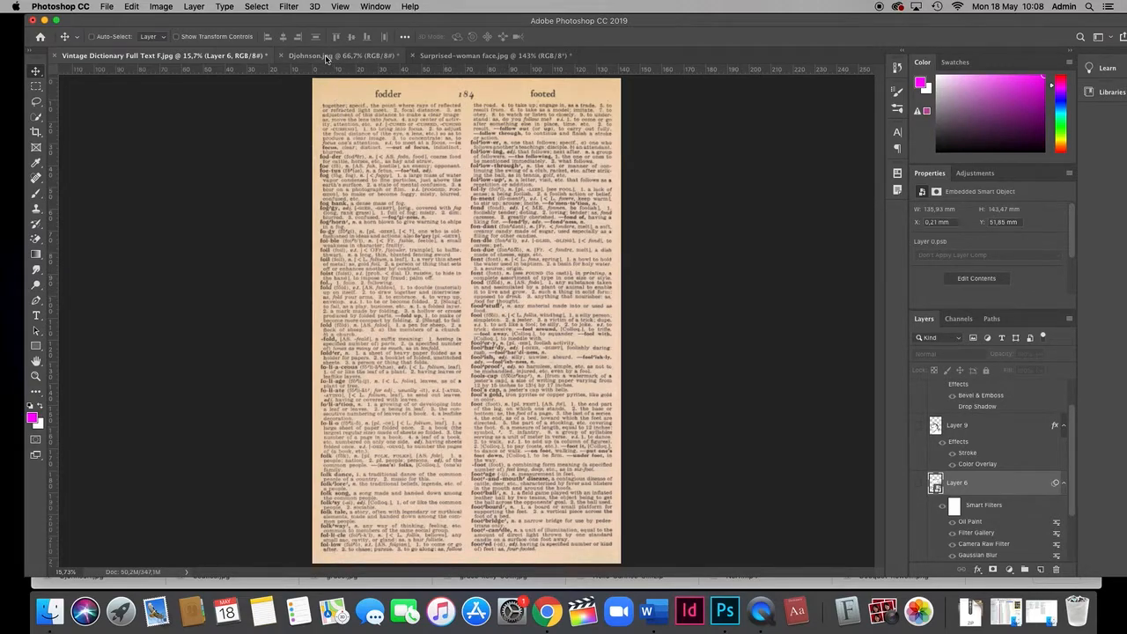
Step: Merge the SHIRT, MOUTH, EYE and Layer 0 layers of the Surprised-woman face document into one layer
{"action": "left_click", "coordinate": [471, 57]}
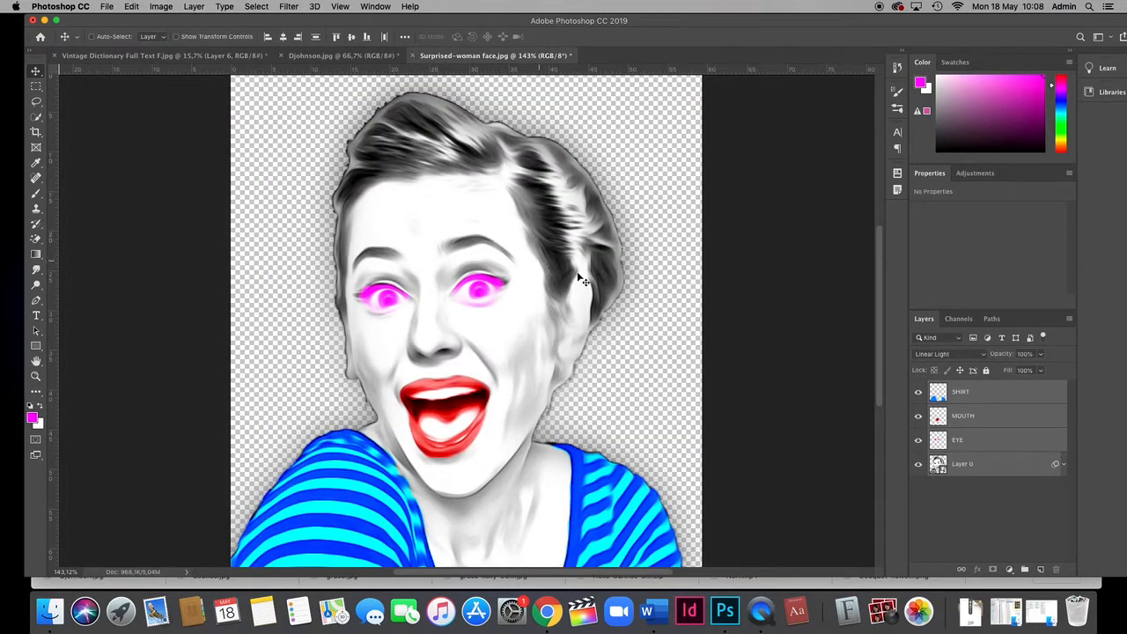
{"action": "right_click", "coordinate": [985, 391]}
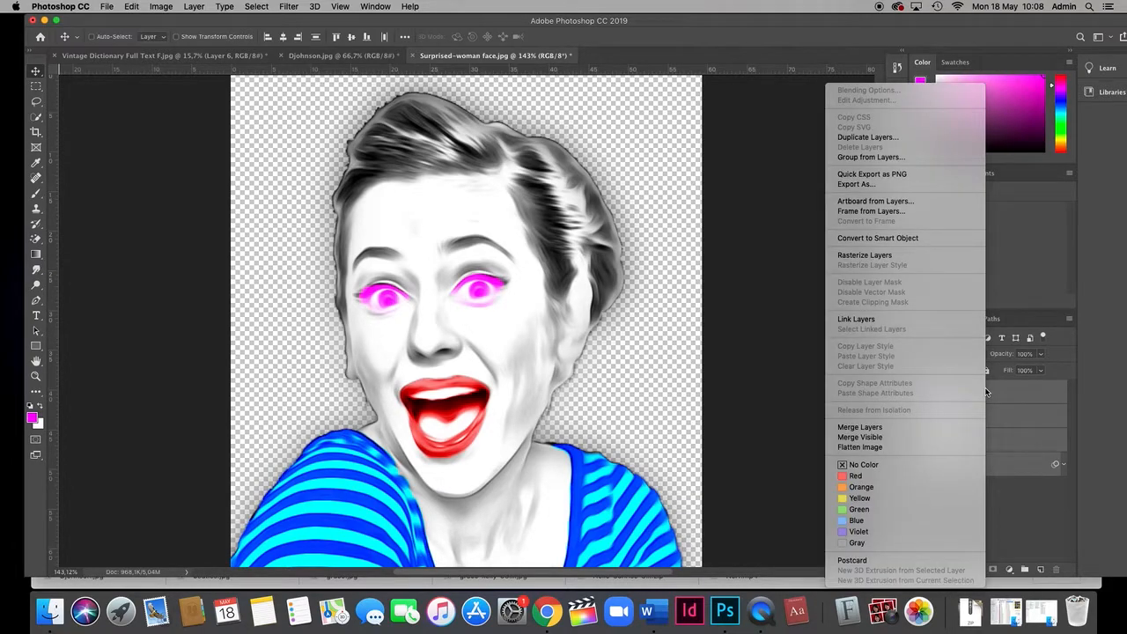
{"action": "left_click", "coordinate": [851, 427]}
Step: Copy the merged portrait into the Vintage Dictionary document, placing it over the lower middle of the page
{"action": "left_click_drag", "start_coordinate": [444, 343], "coordinate": [280, 54]}
{"action": "left_click", "coordinate": [176, 55]}
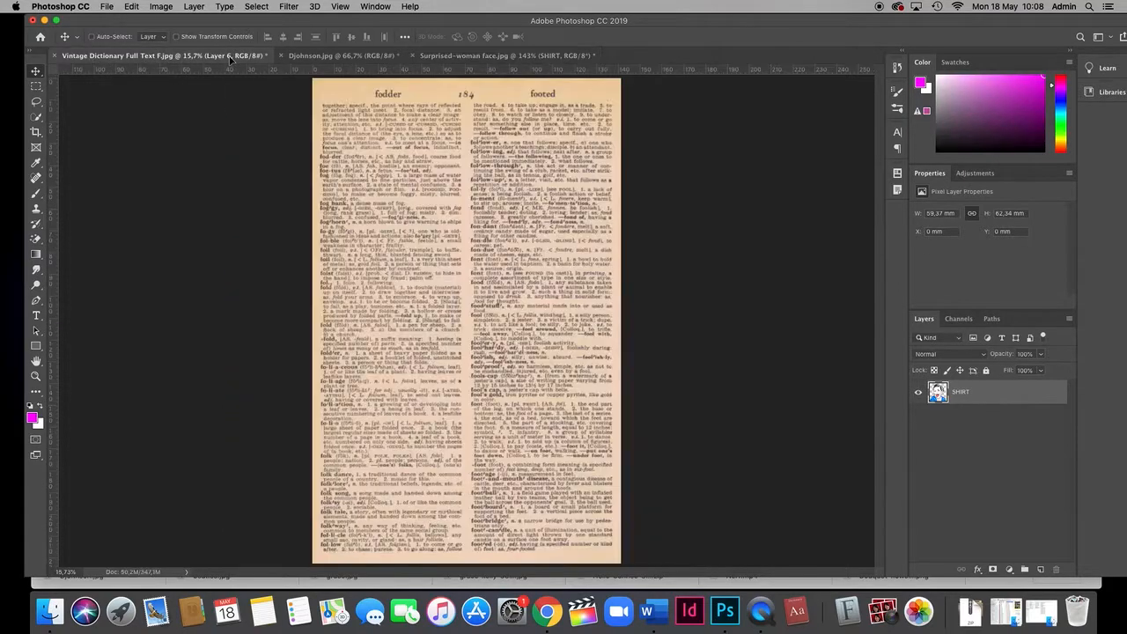
{"action": "left_click_drag", "start_coordinate": [470, 376], "coordinate": [470, 376]}
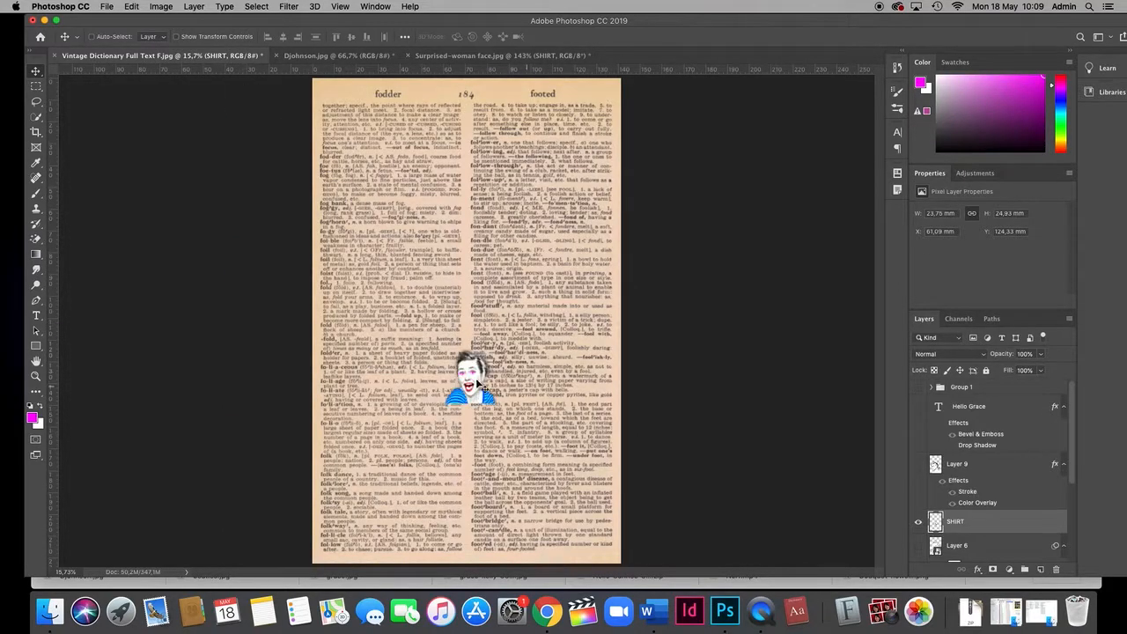
Step: Scale the portrait to about 595% so it spans the page width and place it over the lower part of the page
{"action": "key", "text": "super+t"}
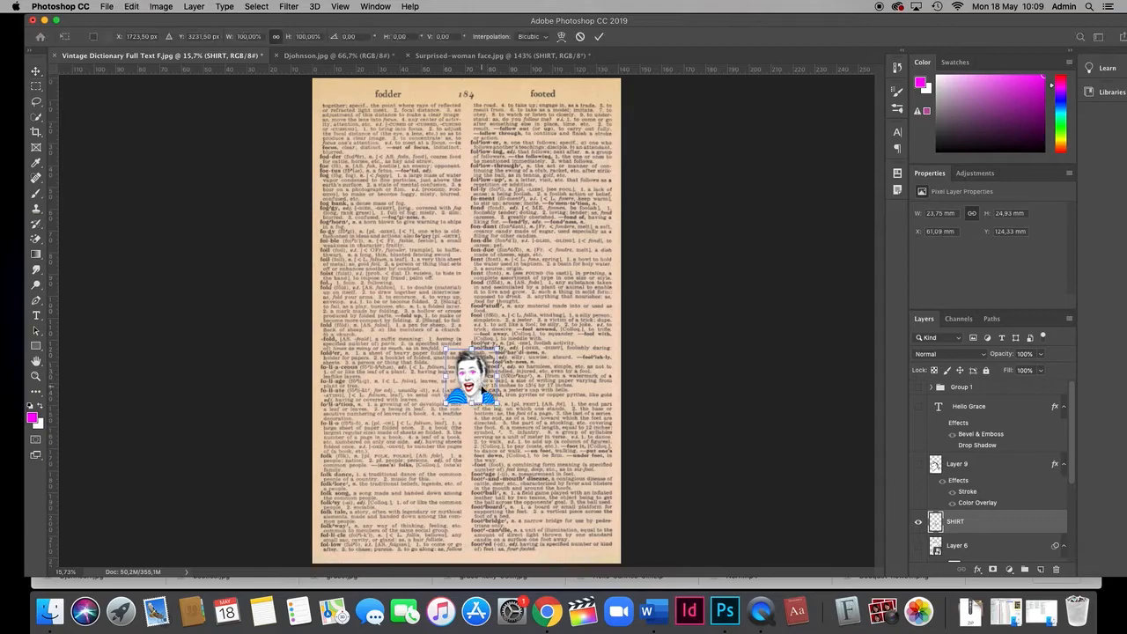
{"action": "left_click_drag", "start_coordinate": [497, 404], "coordinate": [660, 566]}
{"action": "left_click_drag", "start_coordinate": [577, 508], "coordinate": [486, 422]}
{"action": "left_click_drag", "start_coordinate": [569, 481], "coordinate": [680, 559]}
{"action": "left_click_drag", "start_coordinate": [597, 528], "coordinate": [558, 487]}
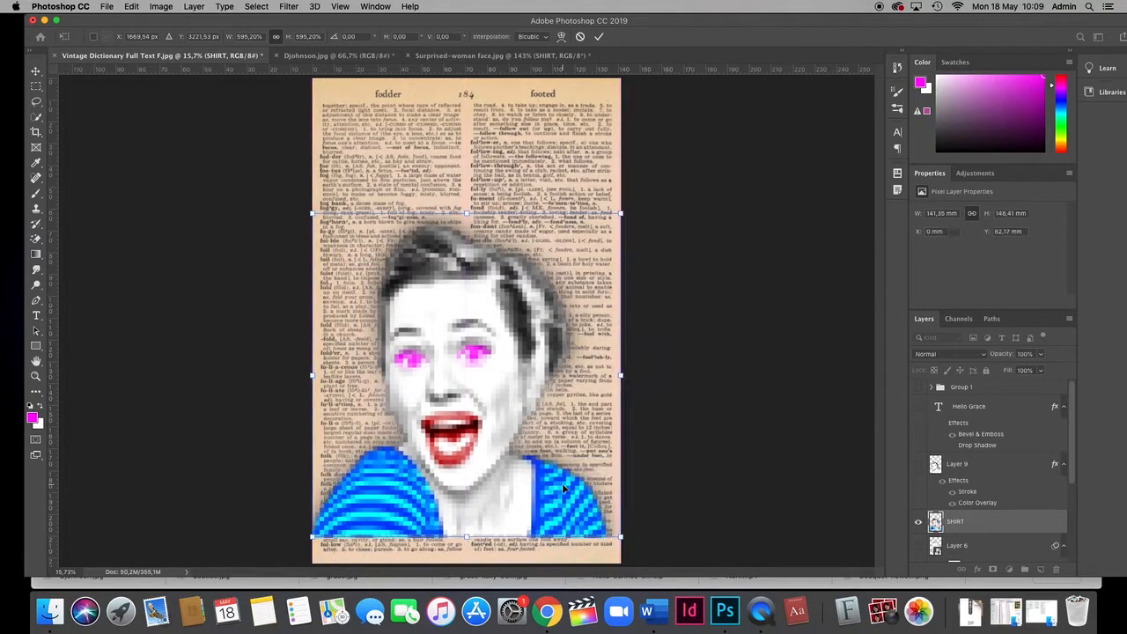
{"action": "key", "text": "Return"}
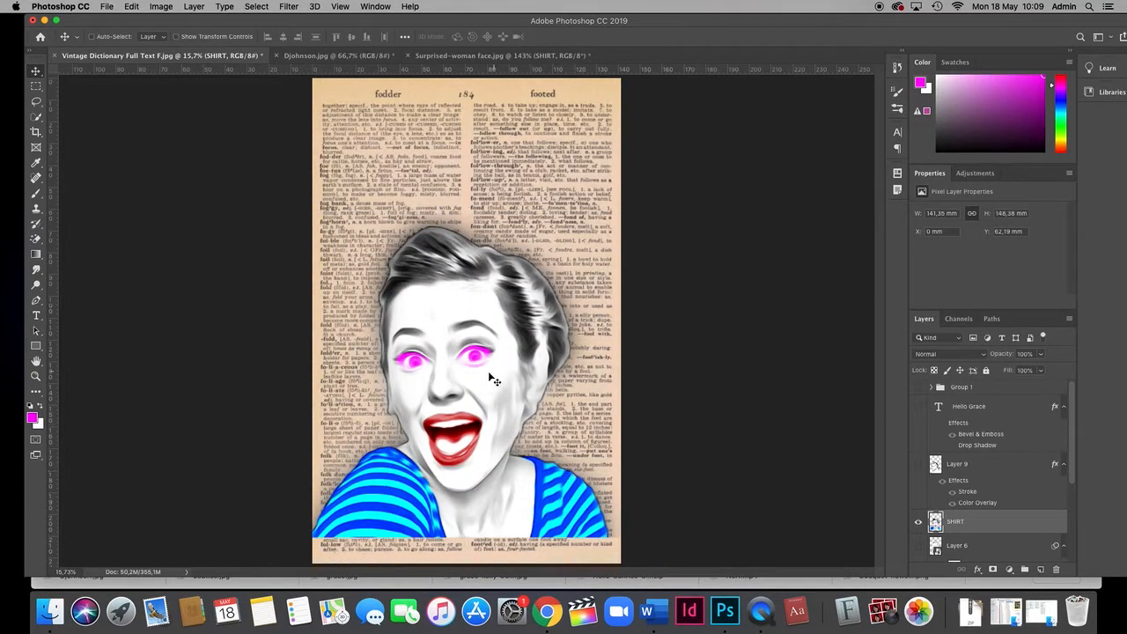
Step: Set the portrait layer's blend mode to Linear Burn and move the portrait down to the page's bottom edge
{"action": "left_click", "coordinate": [945, 354]}
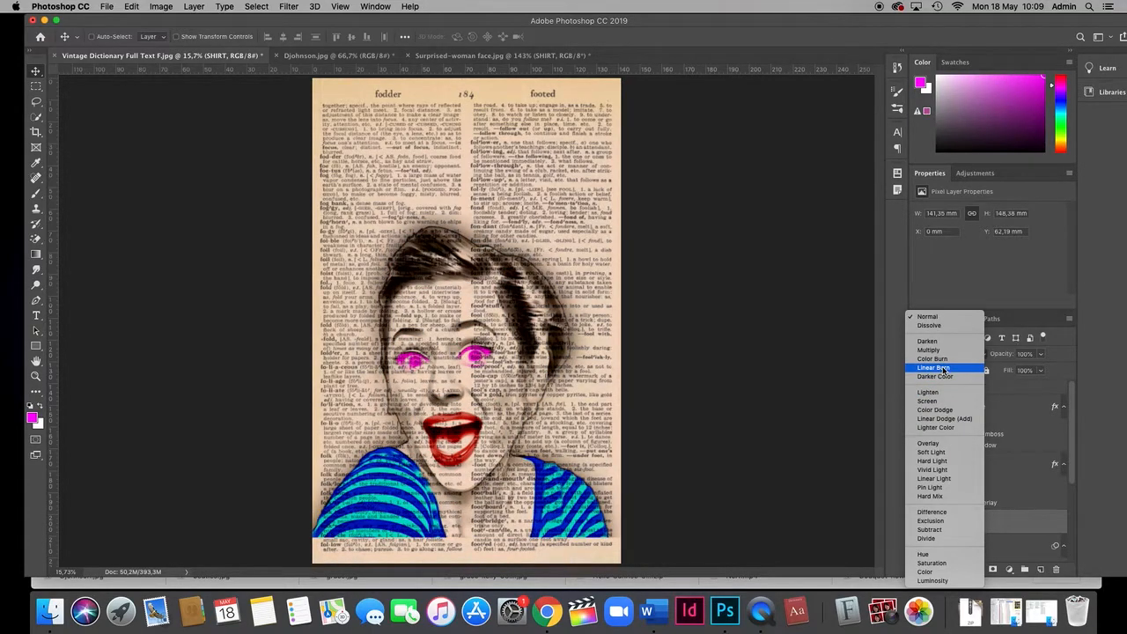
{"action": "left_click", "coordinate": [933, 367]}
{"action": "left_click_drag", "start_coordinate": [447, 337], "coordinate": [453, 335]}
{"action": "left_click_drag", "start_coordinate": [450, 350], "coordinate": [450, 361]}
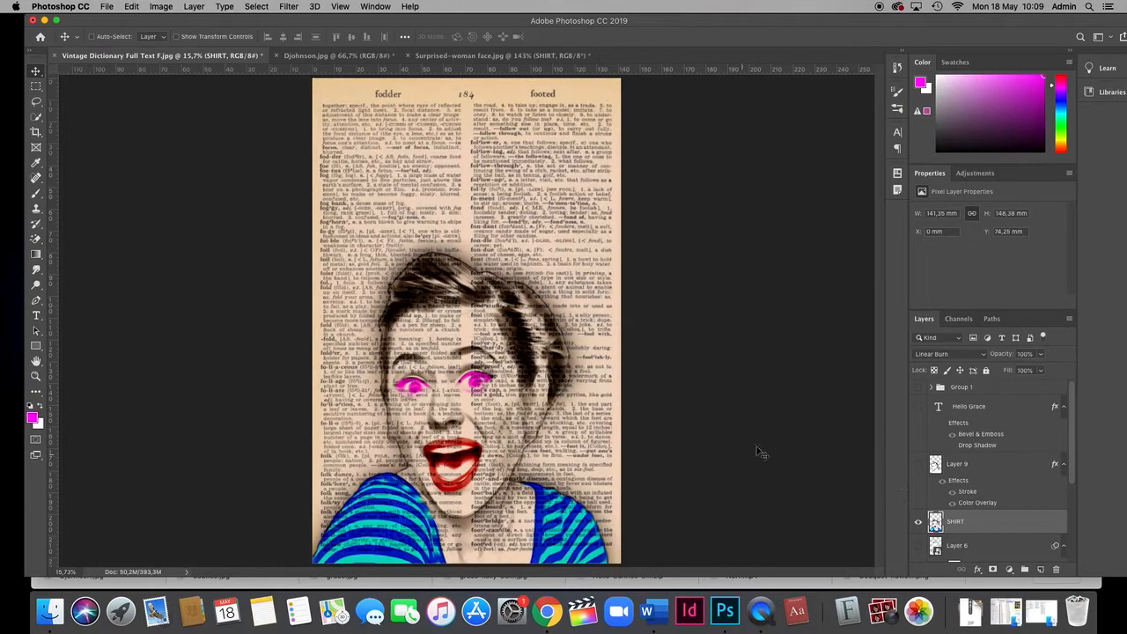
Step: Lasso the top of the woman's head, including the front hair, and cut it to a new layer
{"action": "left_click", "coordinate": [36, 102]}
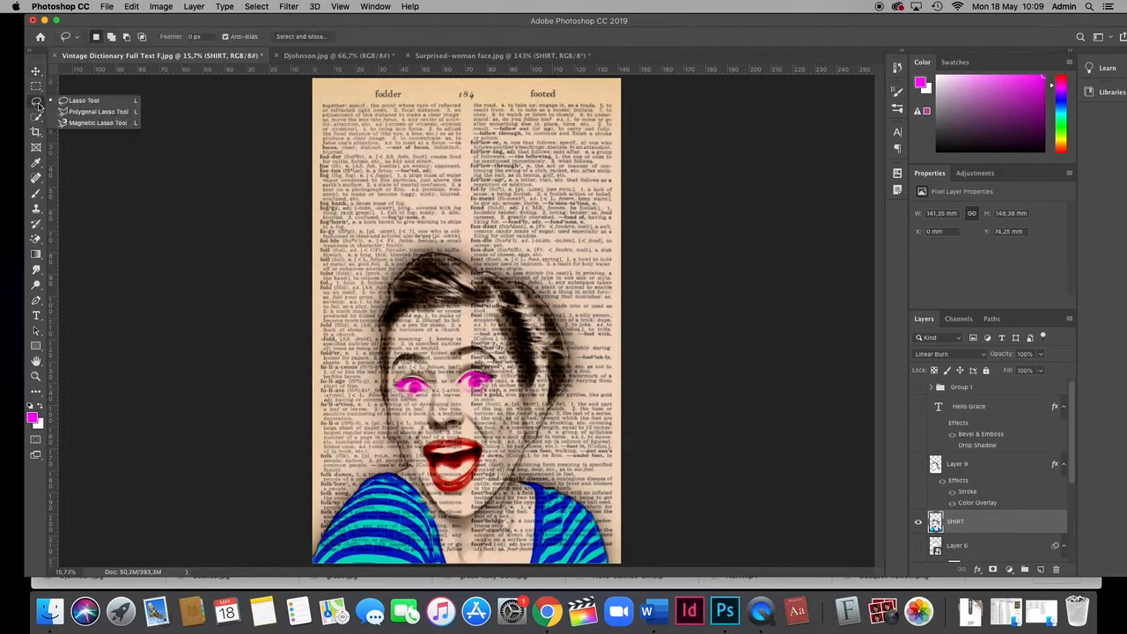
{"action": "left_click", "coordinate": [84, 103]}
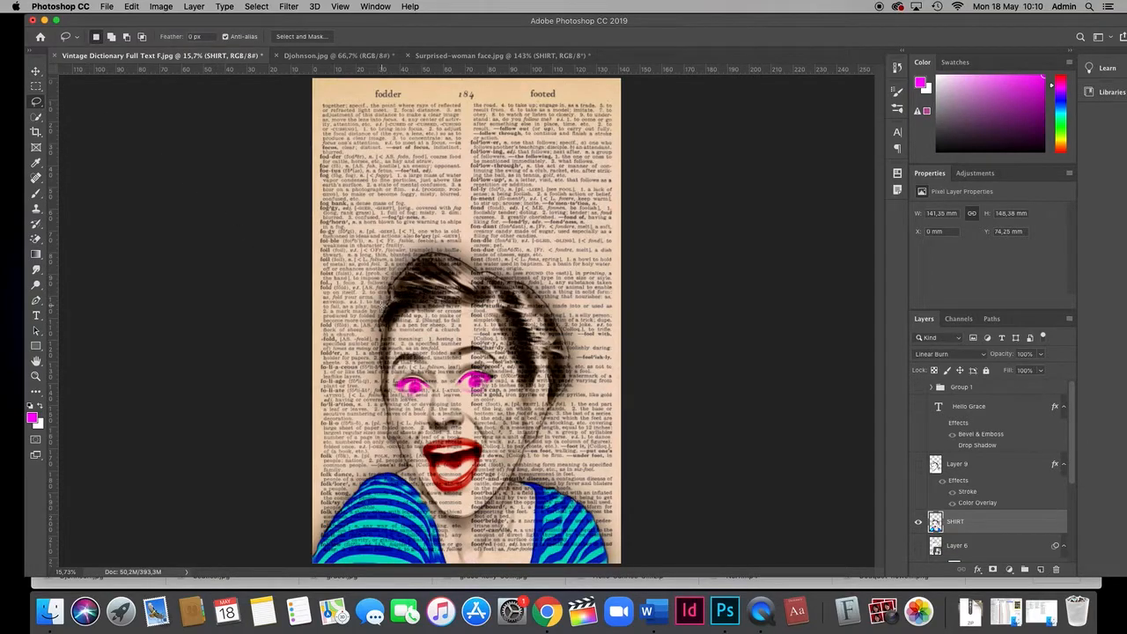
{"action": "mouse_move", "coordinate": [406, 320]}
{"action": "left_mouse_down"}
{"action": "mouse_move", "coordinate": [570, 300]}
{"action": "mouse_move", "coordinate": [527, 246]}
{"action": "mouse_move", "coordinate": [464, 216]}
{"action": "mouse_move", "coordinate": [403, 224]}
{"action": "mouse_move", "coordinate": [372, 255]}
{"action": "mouse_move", "coordinate": [353, 324]}
{"action": "left_mouse_up"}
{"action": "key", "text": "super+j"}
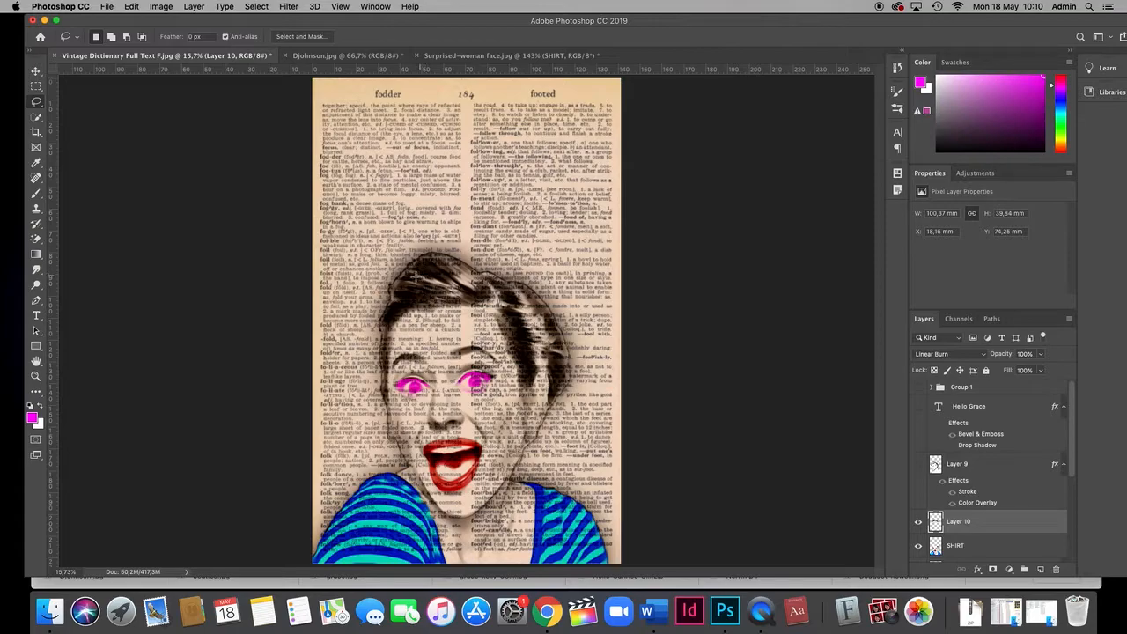
Step: Rotate the separated top of the head clockwise and lift it above the face like an opened lid
{"action": "key", "text": "super+t"}
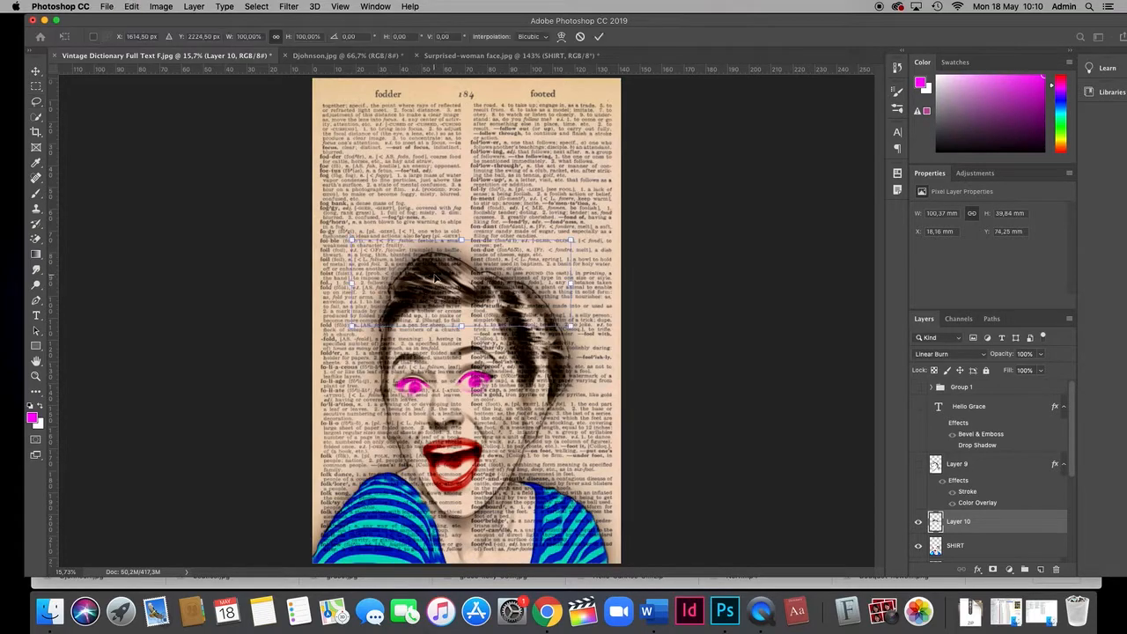
{"action": "left_click_drag", "start_coordinate": [346, 230], "coordinate": [393, 189]}
{"action": "left_click_drag", "start_coordinate": [425, 284], "coordinate": [455, 238]}
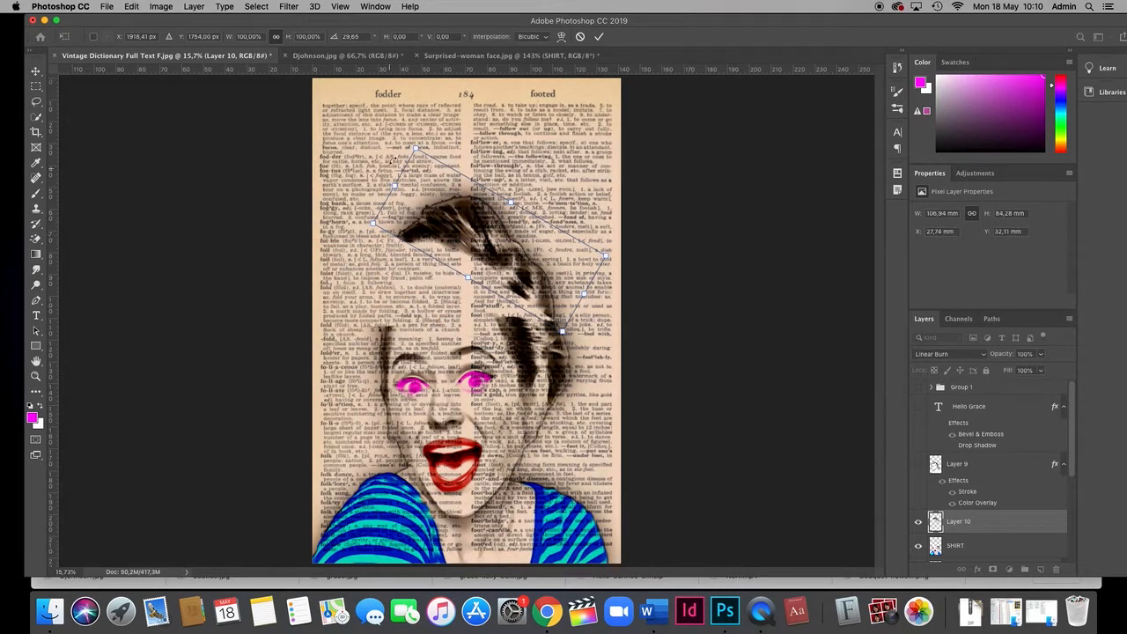
{"action": "left_click_drag", "start_coordinate": [403, 143], "coordinate": [426, 126]}
{"action": "left_click_drag", "start_coordinate": [480, 259], "coordinate": [499, 249]}
{"action": "key", "text": "Return"}
{"action": "key", "text": "l"}
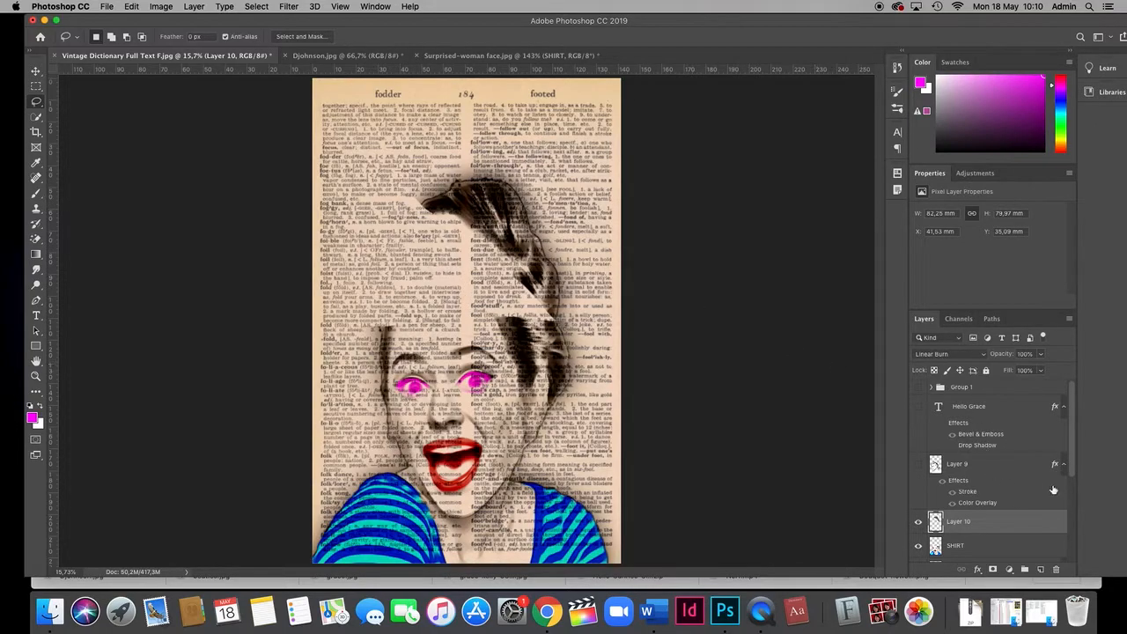
Step: Hide the surprised woman's portrait by turning off Layer 10 and the SHIRT layer
{"action": "scroll", "coordinate": [1074, 443], "scroll_direction": "down", "scroll_amount": 2}
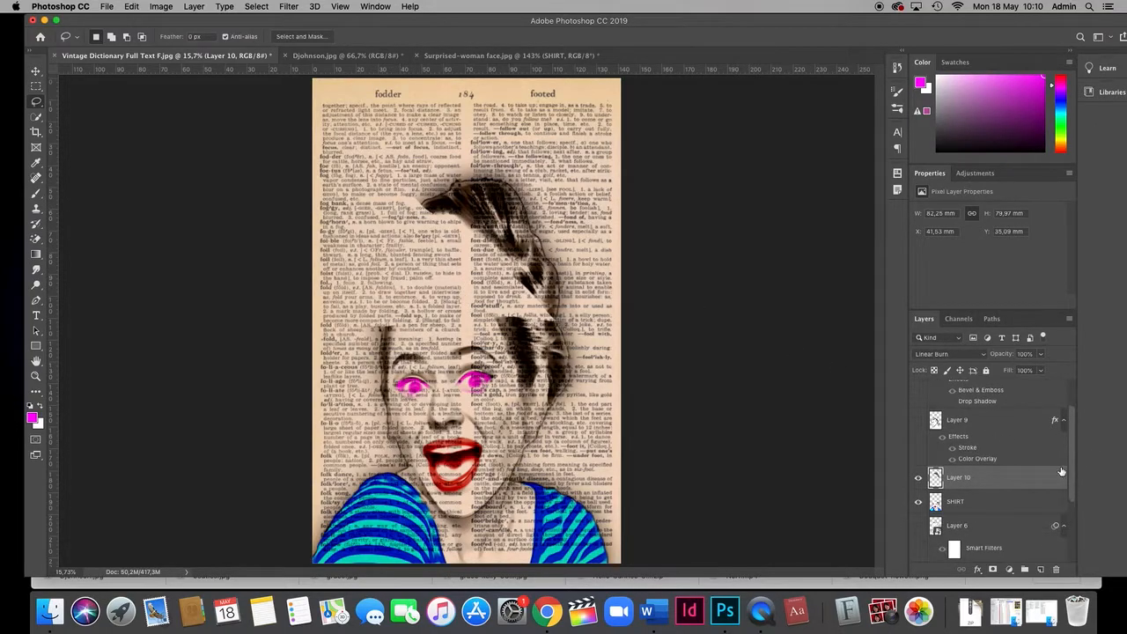
{"action": "left_click", "coordinate": [918, 479]}
{"action": "left_click", "coordinate": [918, 501]}
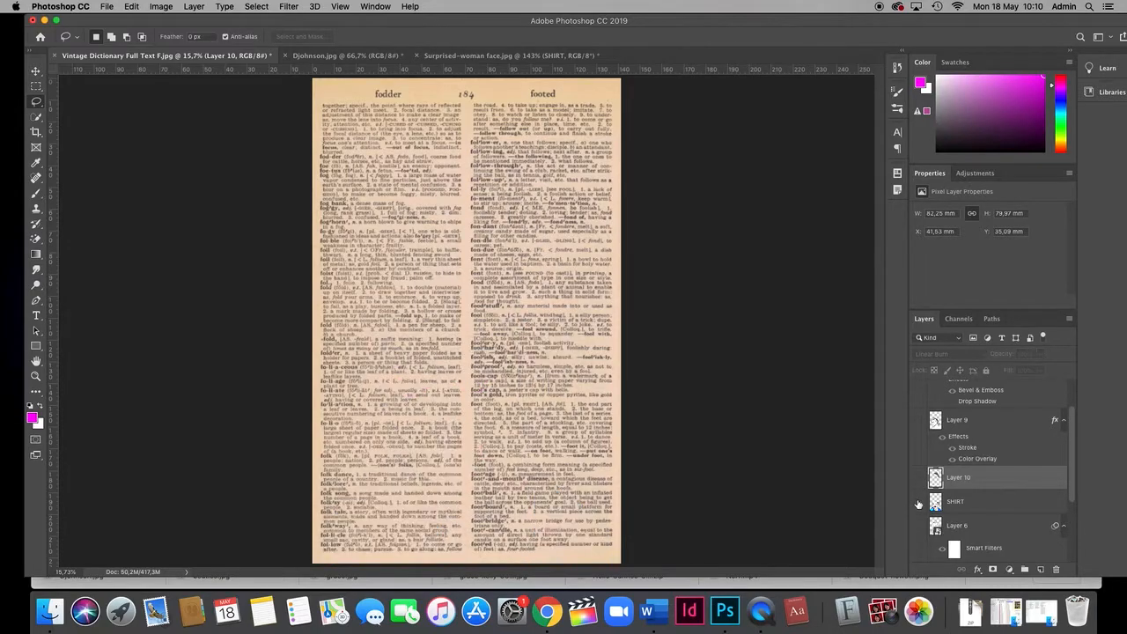
Step: Show the Layer 9 portrait and the Hello Grace text, and make Layer 9 the active layer
{"action": "left_click", "coordinate": [918, 423]}
{"action": "scroll", "coordinate": [920, 422], "scroll_direction": "up", "scroll_amount": 2}
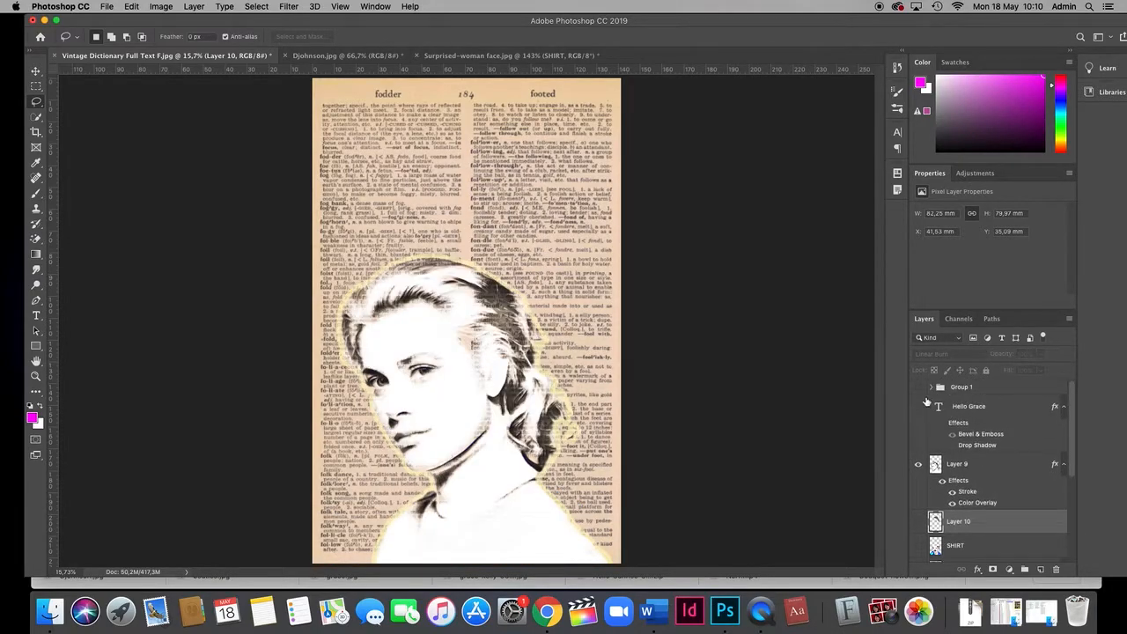
{"action": "left_click", "coordinate": [918, 406]}
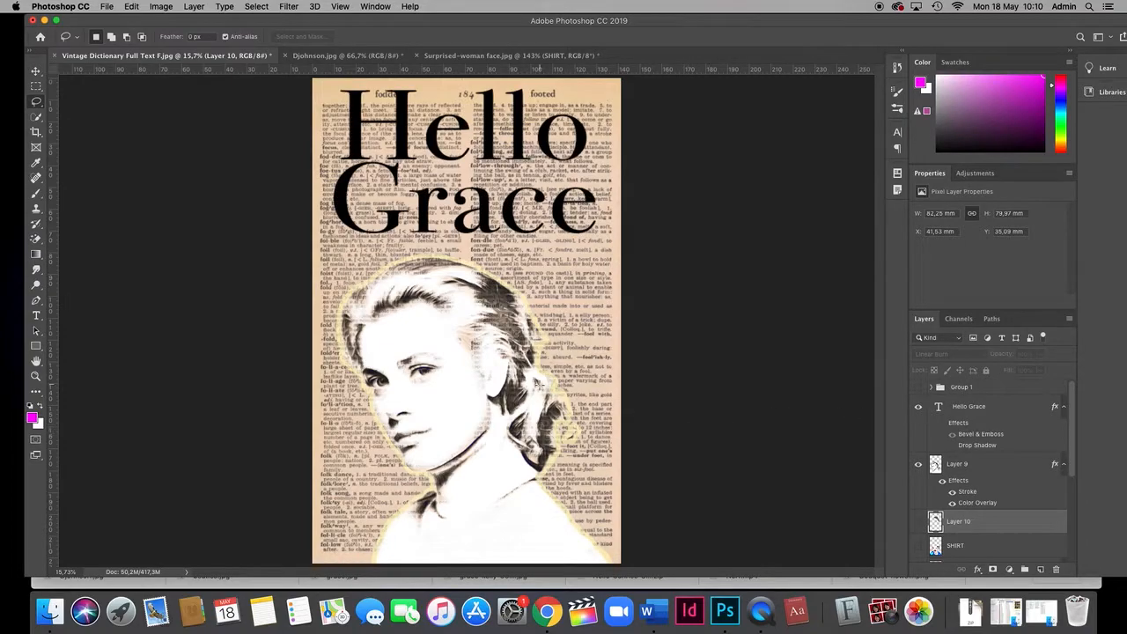
{"action": "left_click", "coordinate": [993, 466]}
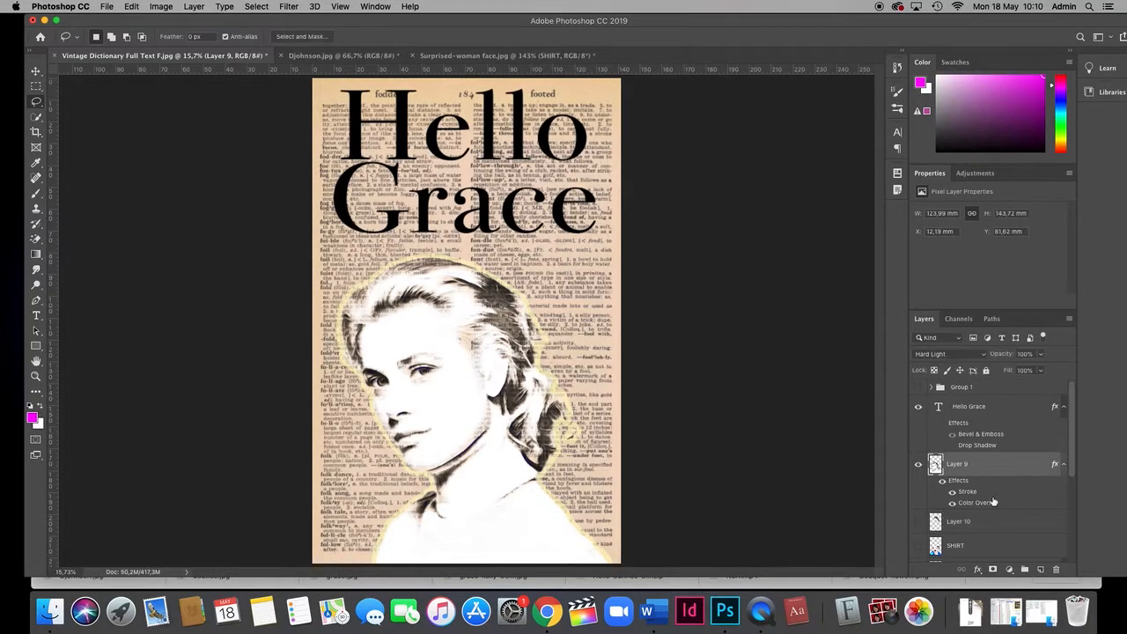
Step: Preview other blending modes for Layer 9 while keeping Hard Light, and check its Stroke effect by toggling it off and on
{"action": "left_click", "coordinate": [942, 355]}
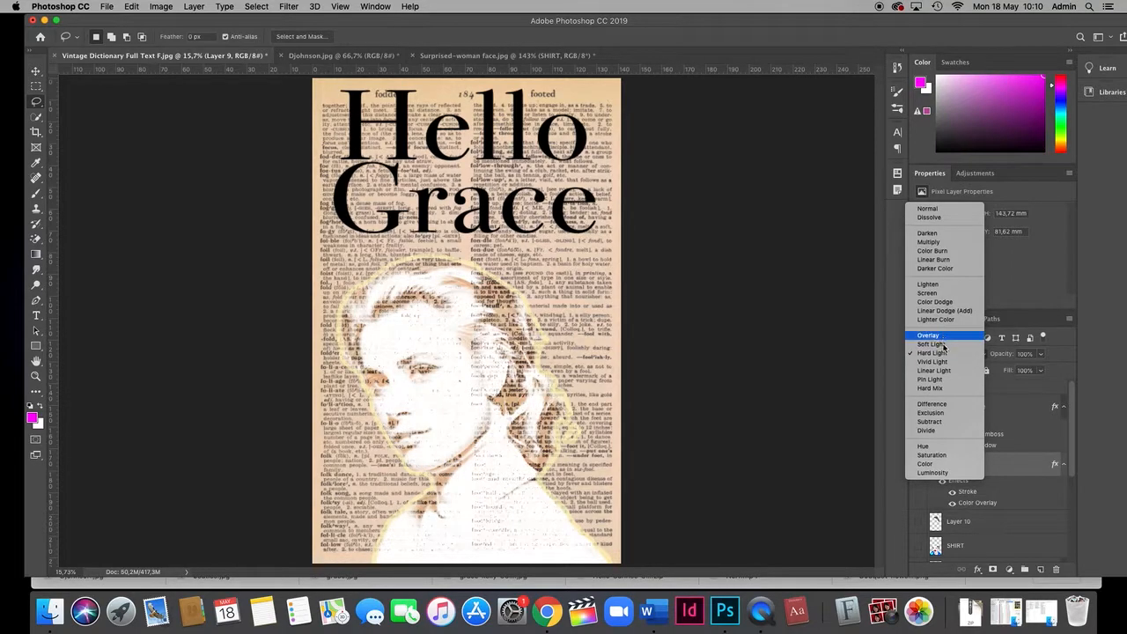
{"action": "left_click", "coordinate": [931, 353]}
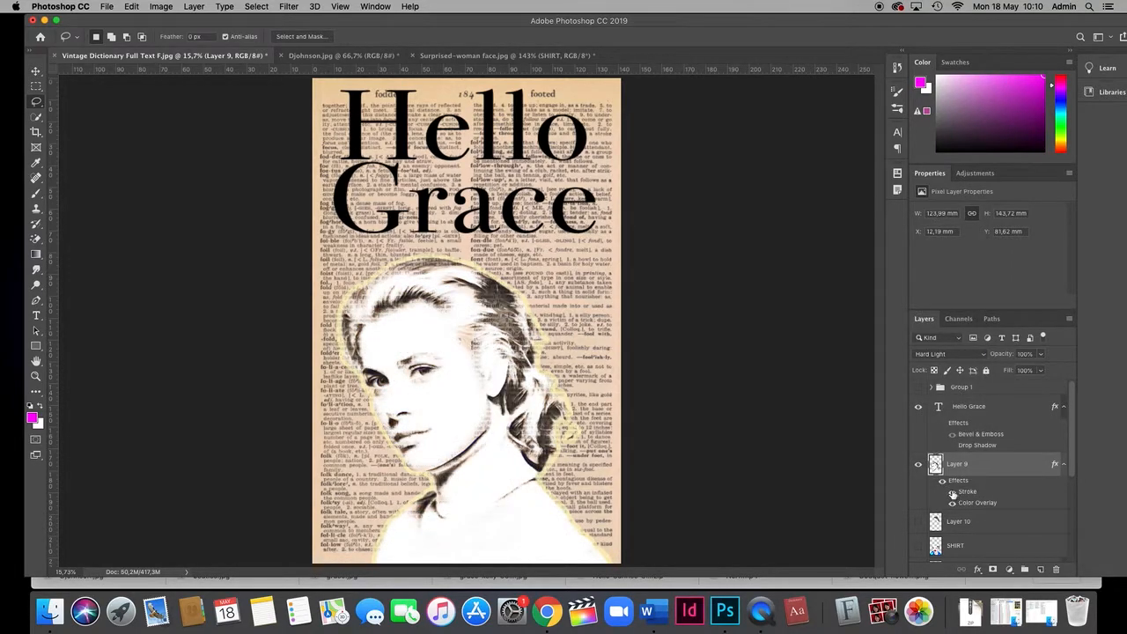
{"action": "left_click", "coordinate": [952, 495]}
{"action": "left_click", "coordinate": [951, 495]}
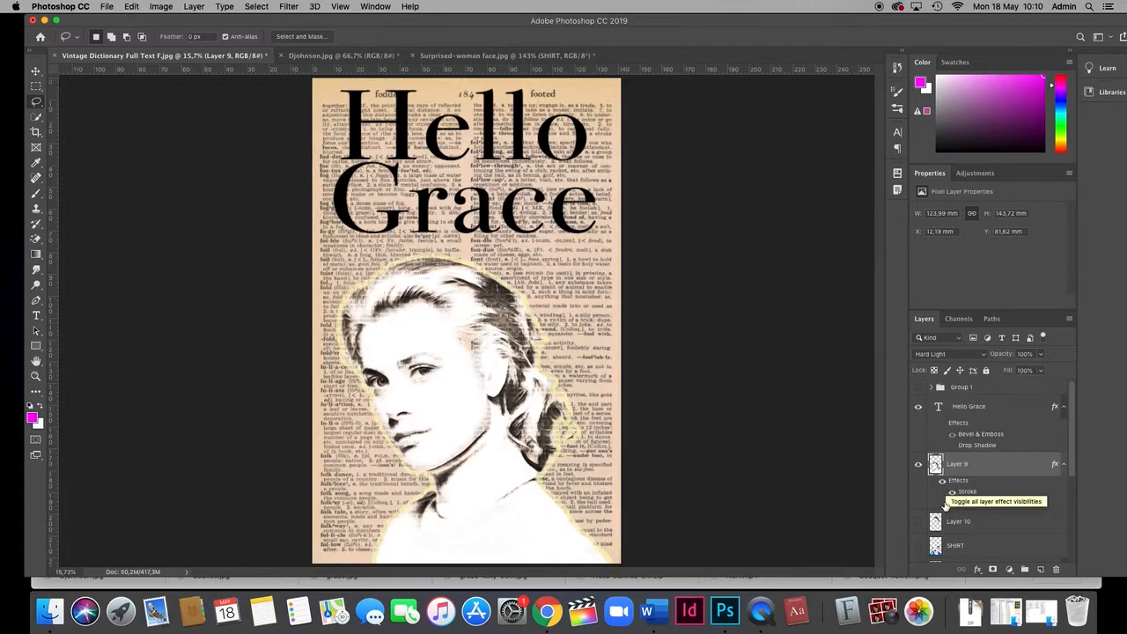
Step: Select the smiling man in Djohnson.jpg automatically with the Quick Selection tool's Select Subject option
{"action": "left_click", "coordinate": [340, 58]}
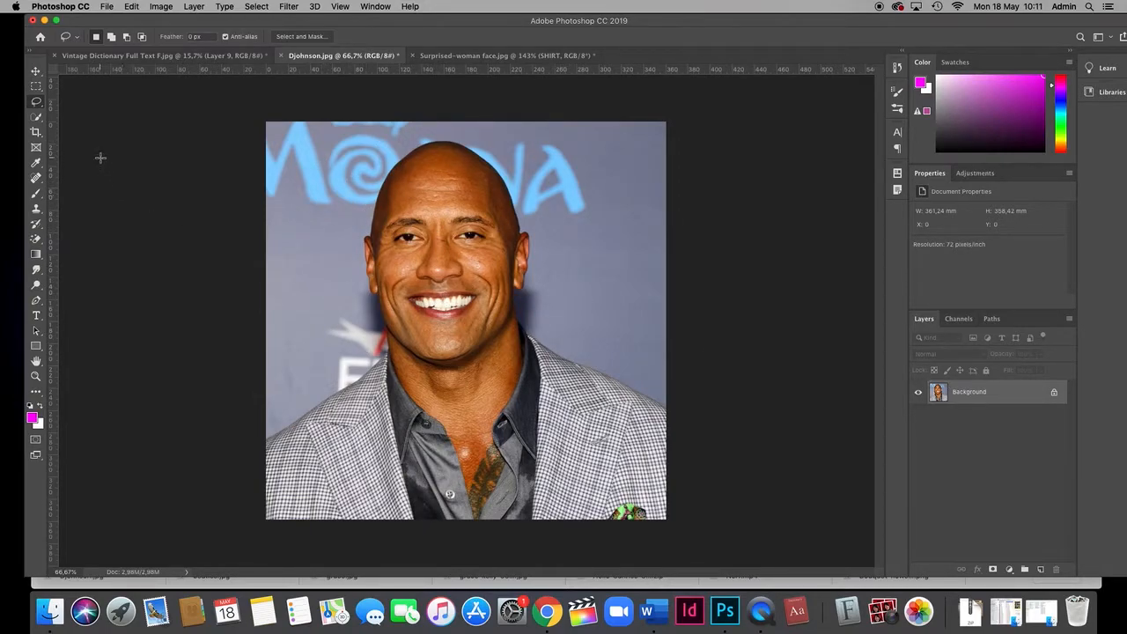
{"action": "left_click", "coordinate": [36, 117]}
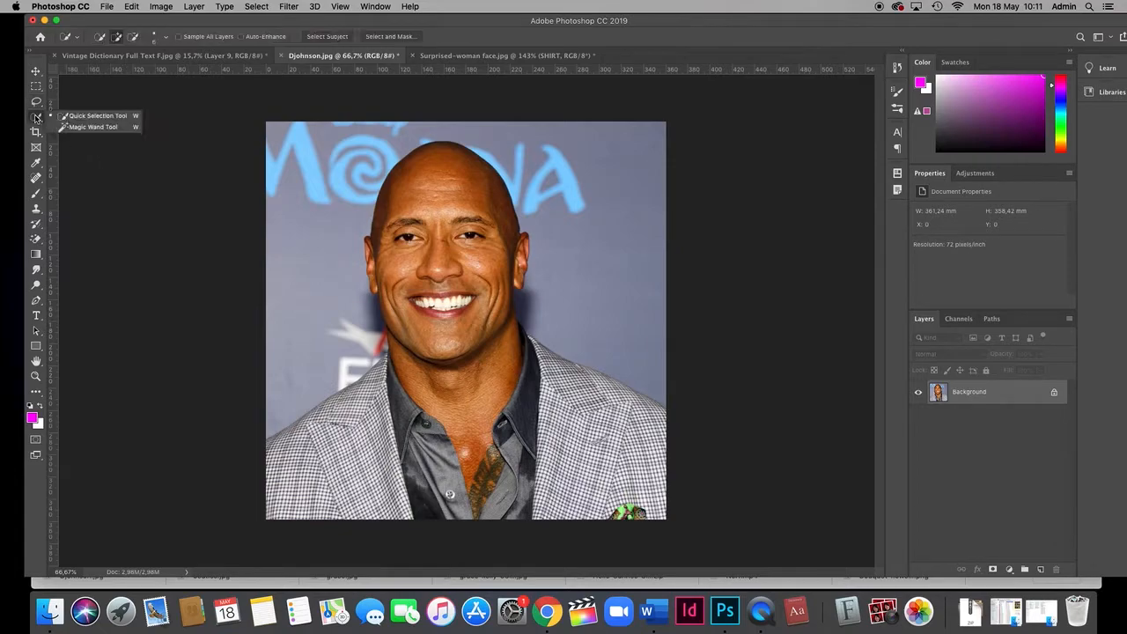
{"action": "left_click", "coordinate": [83, 120]}
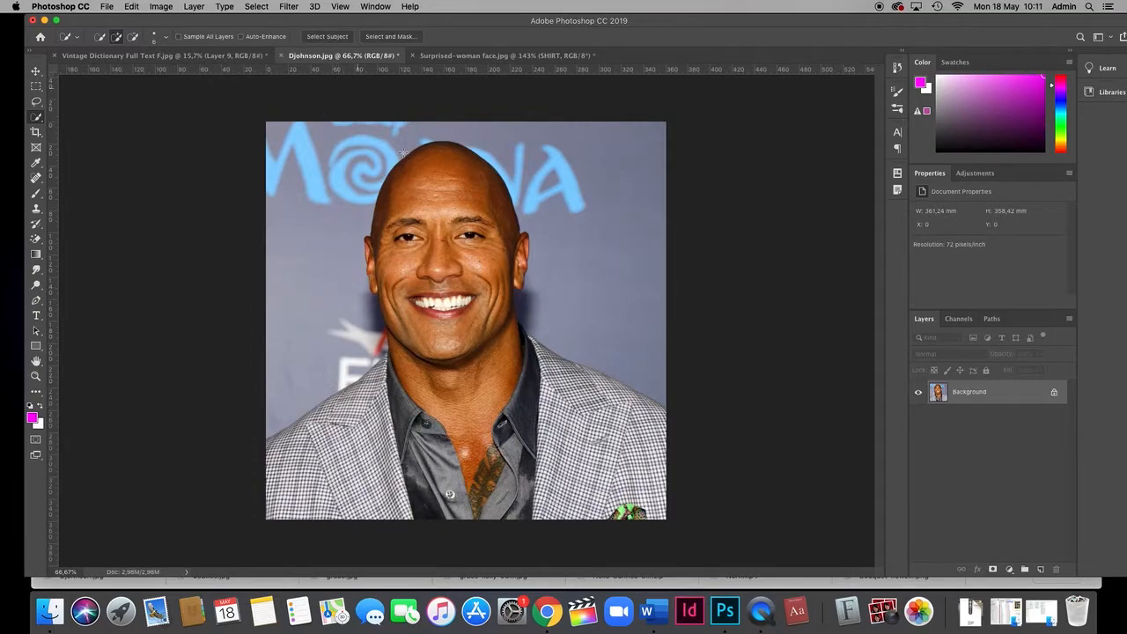
{"action": "left_click", "coordinate": [327, 36]}
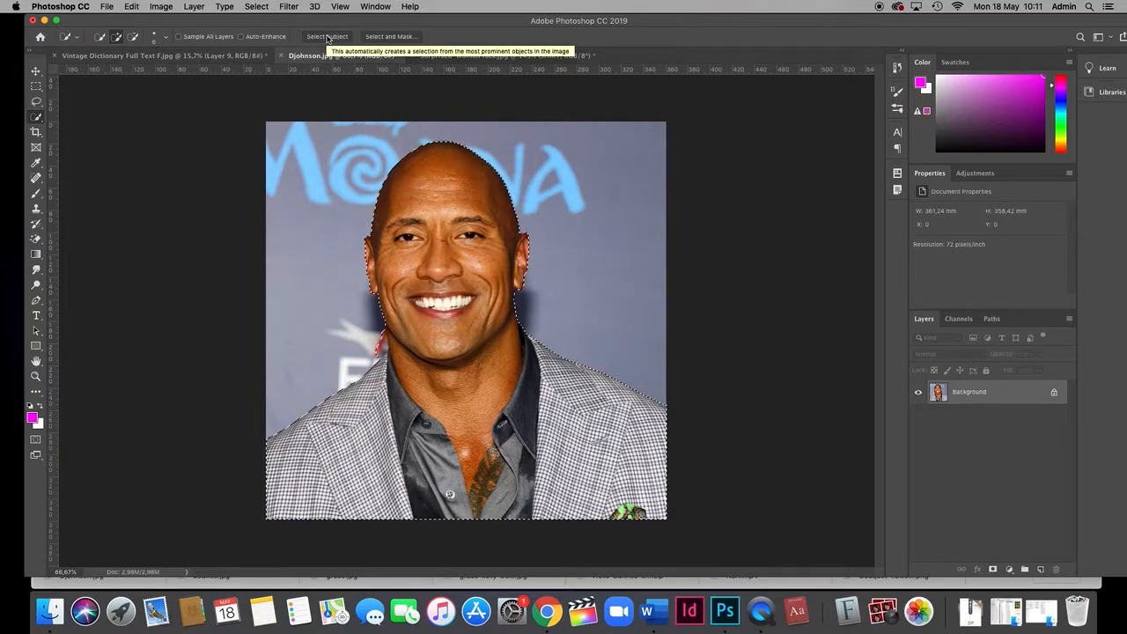
Step: Subtract the stray red background patch between the man's neck and collar from the selection with the Lasso tool
{"action": "key", "text": "super+h"}
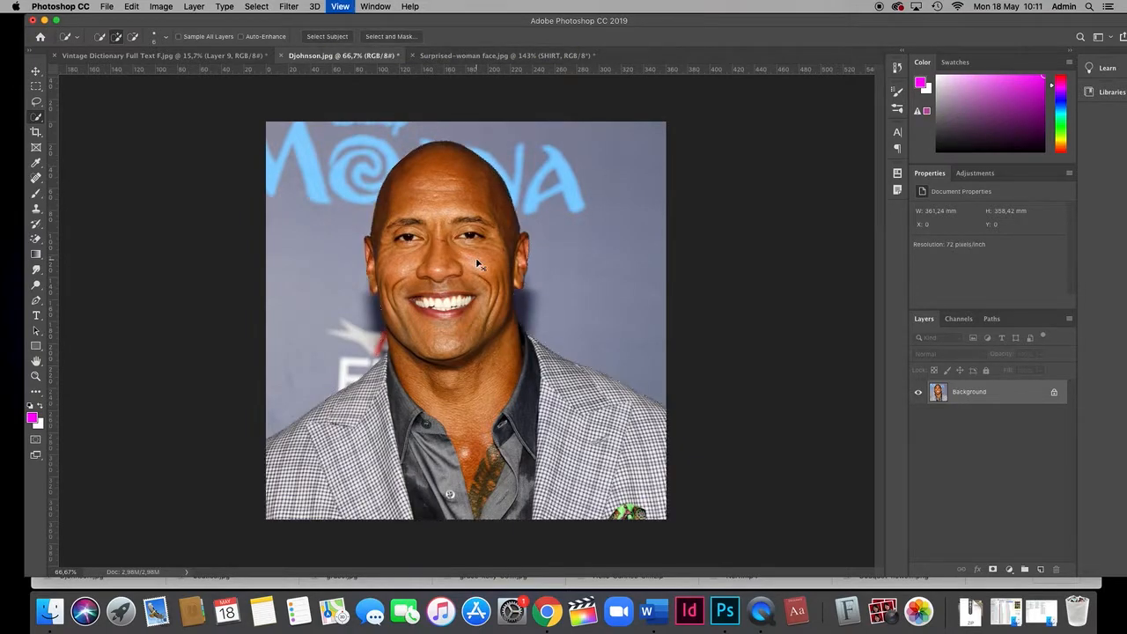
{"action": "key", "text": "super+plus"}
{"action": "key", "text": "super+plus"}
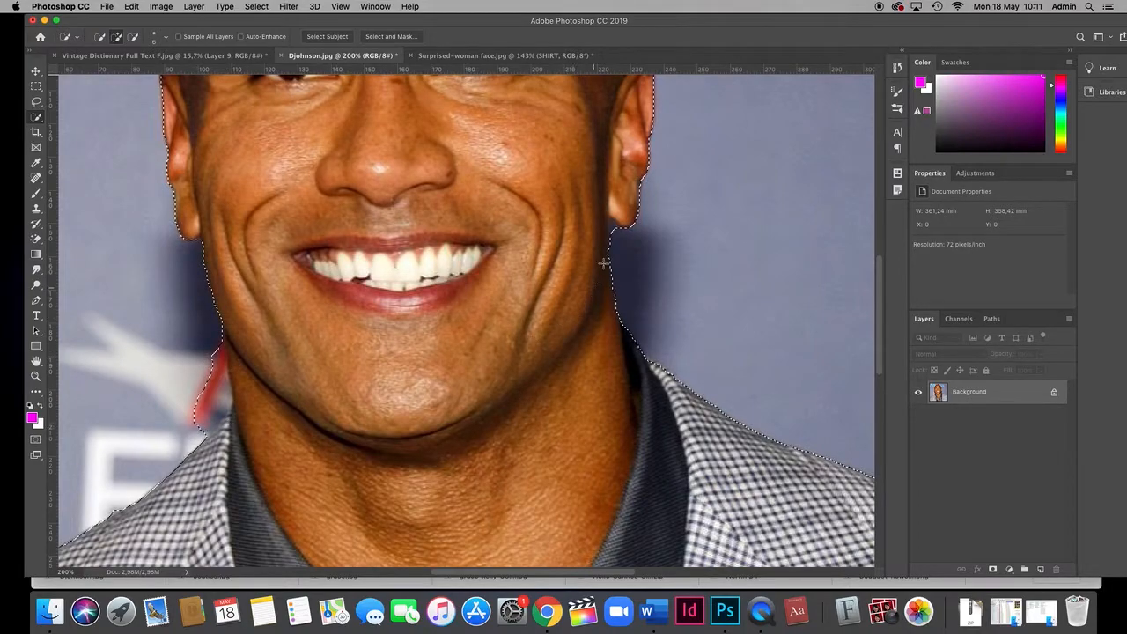
{"action": "left_click", "coordinate": [37, 103]}
{"action": "left_click", "coordinate": [88, 101]}
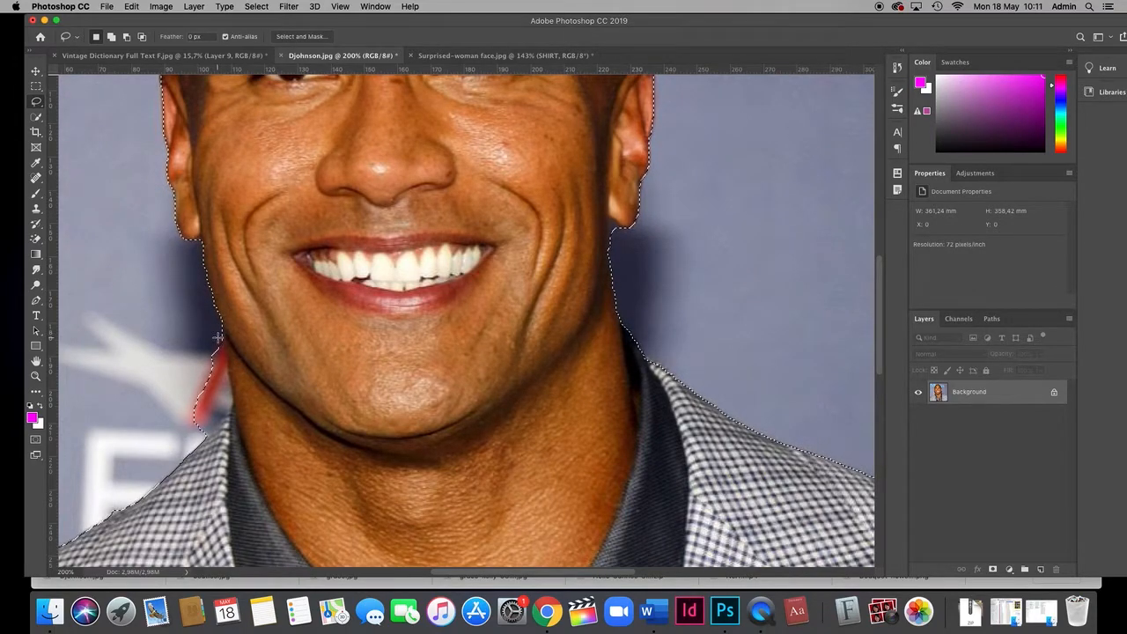
{"action": "key", "text": "alt"}
{"action": "mouse_move", "coordinate": [220, 335]}
{"action": "left_mouse_down"}
{"action": "mouse_move", "coordinate": [233, 403]}
{"action": "mouse_move", "coordinate": [211, 434]}
{"action": "mouse_move", "coordinate": [187, 435]}
{"action": "mouse_move", "coordinate": [181, 370]}
{"action": "left_mouse_up"}
{"action": "key", "text": "super+0"}
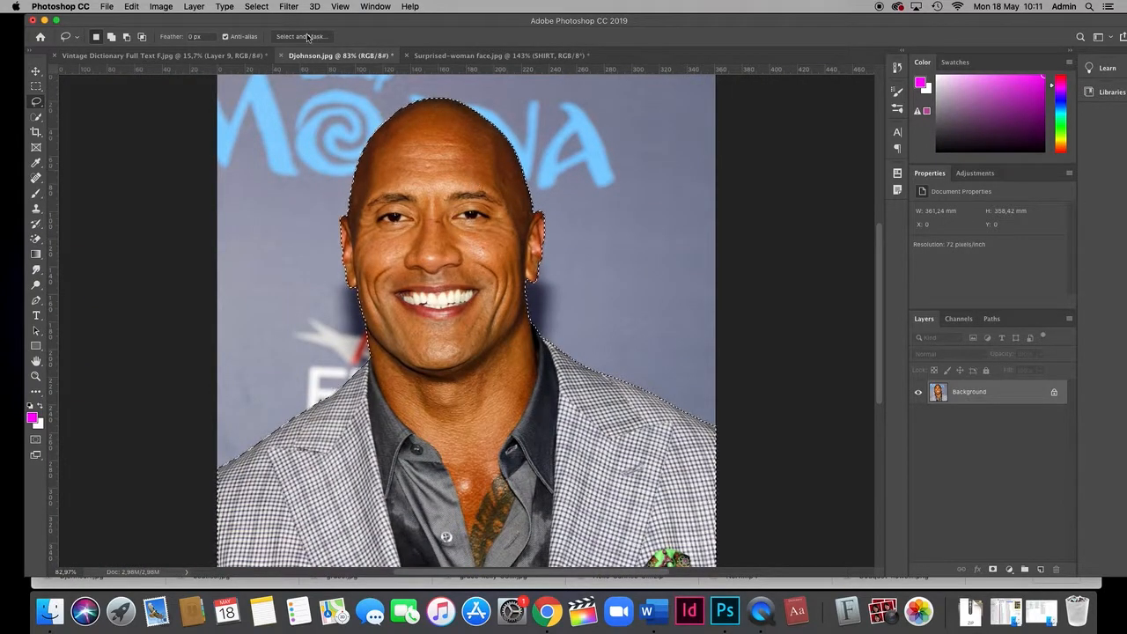
Step: Refine the man's selection in Select and Mask, previewed on white, with an edge radius of 3 px and Smooth at 11
{"action": "left_click", "coordinate": [300, 37]}
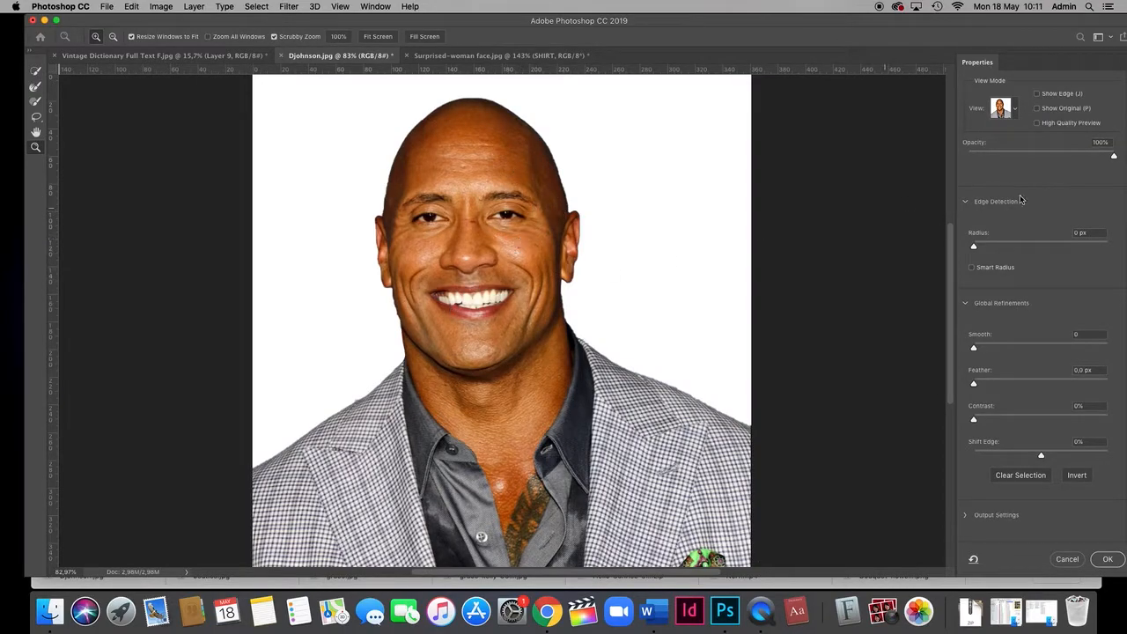
{"action": "left_click", "coordinate": [1014, 112]}
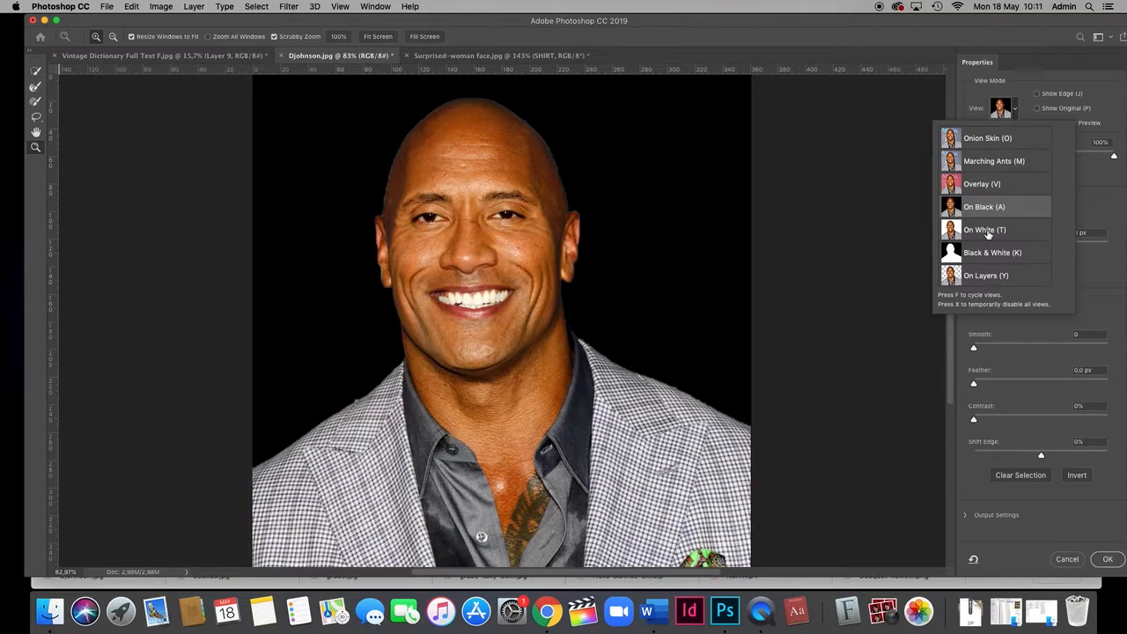
{"action": "left_click", "coordinate": [1008, 112]}
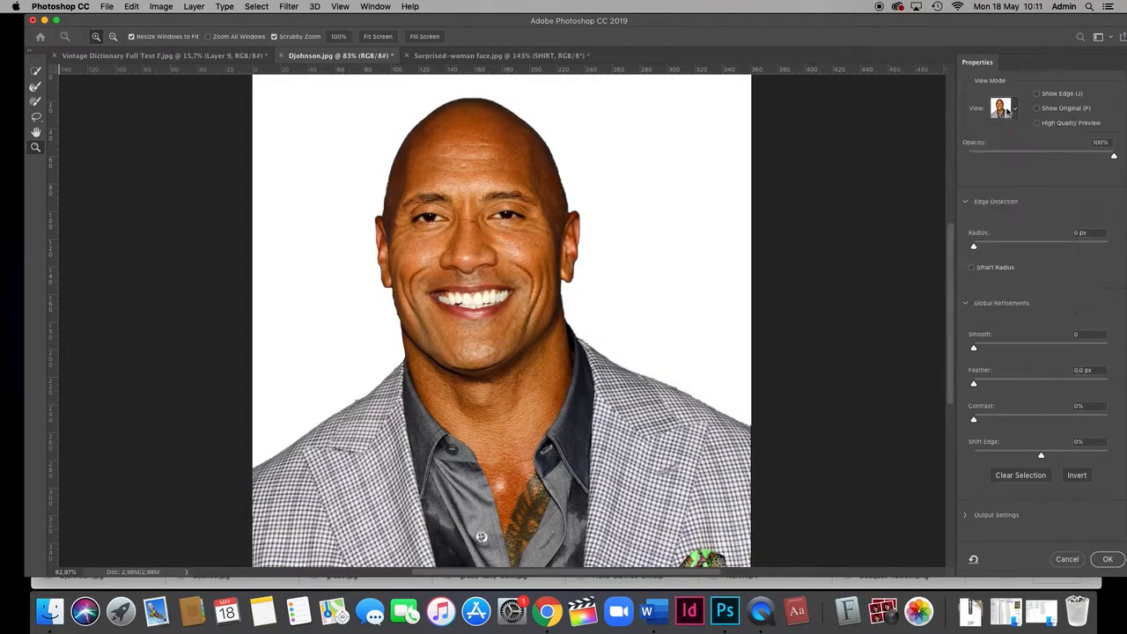
{"action": "mouse_move", "coordinate": [978, 249]}
{"action": "left_mouse_down"}
{"action": "mouse_move", "coordinate": [1085, 252]}
{"action": "mouse_move", "coordinate": [995, 247]}
{"action": "left_mouse_up"}
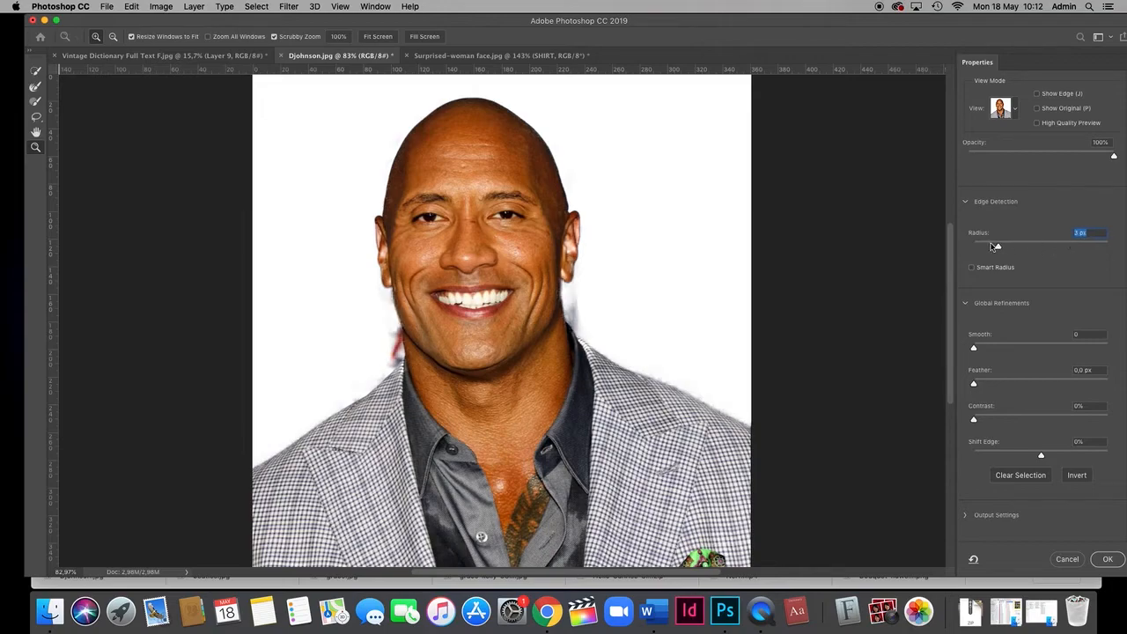
{"action": "left_click_drag", "start_coordinate": [973, 348], "coordinate": [990, 348]}
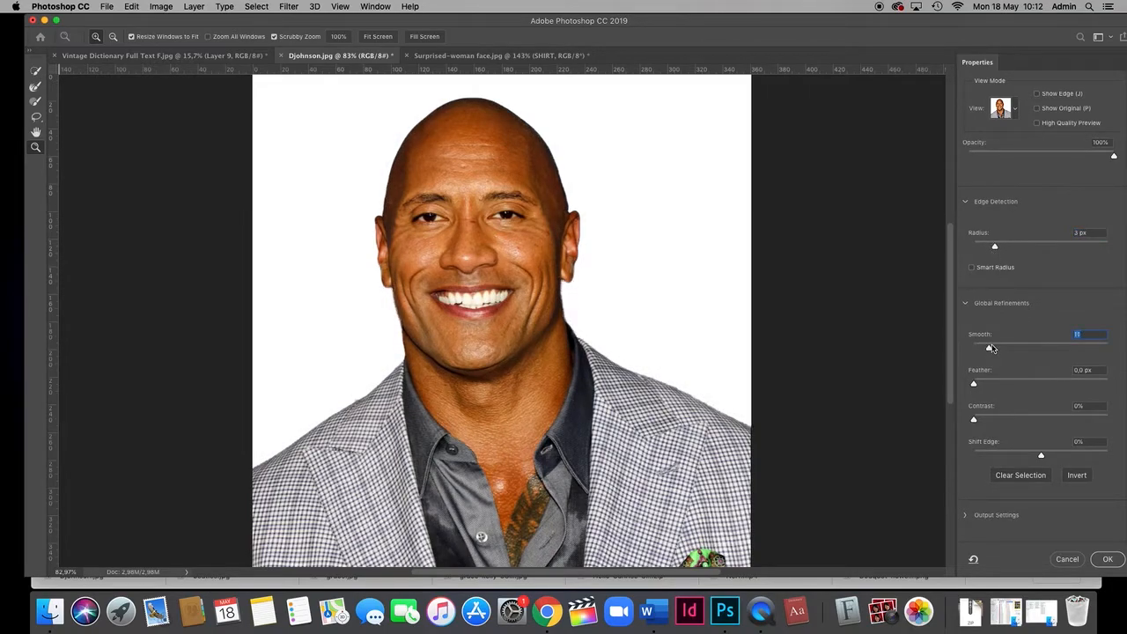
{"action": "left_click", "coordinate": [1105, 558]}
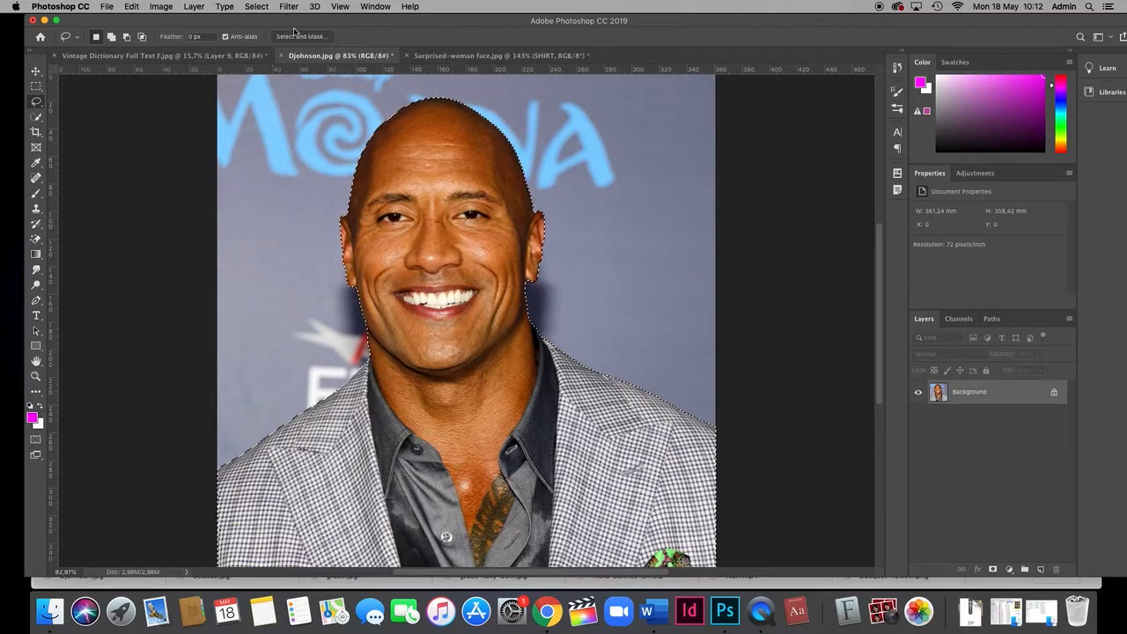
Step: Invert the selection, unlock the background layer, and delete the backdrop around the man to leave transparency
{"action": "left_click", "coordinate": [256, 7]}
{"action": "left_click", "coordinate": [273, 54]}
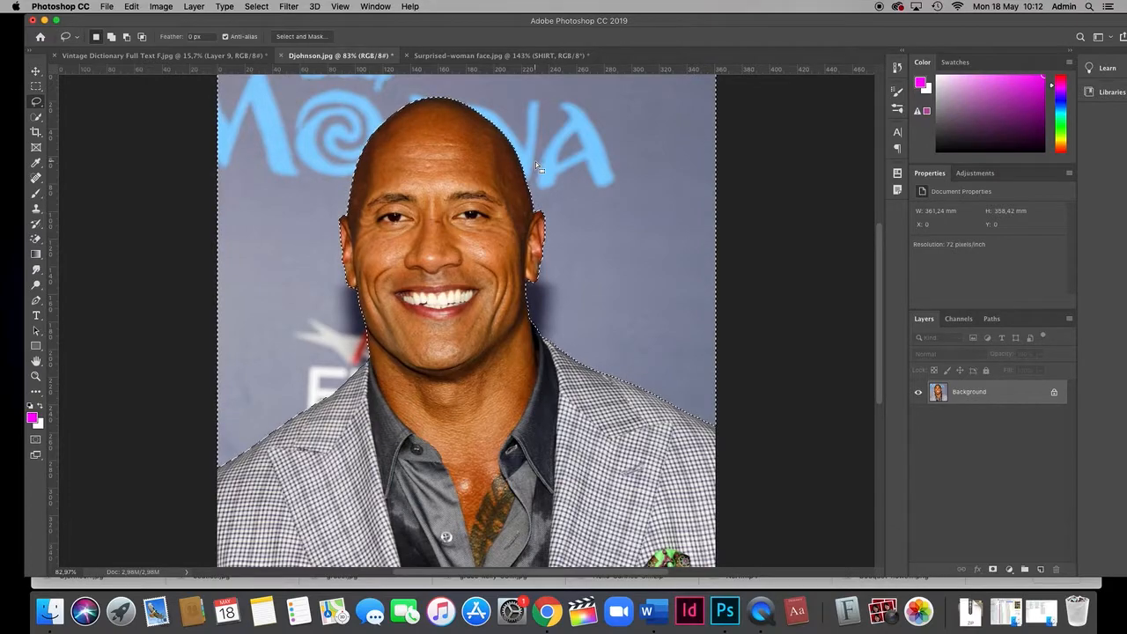
{"action": "key", "text": "shift+BackSpace"}
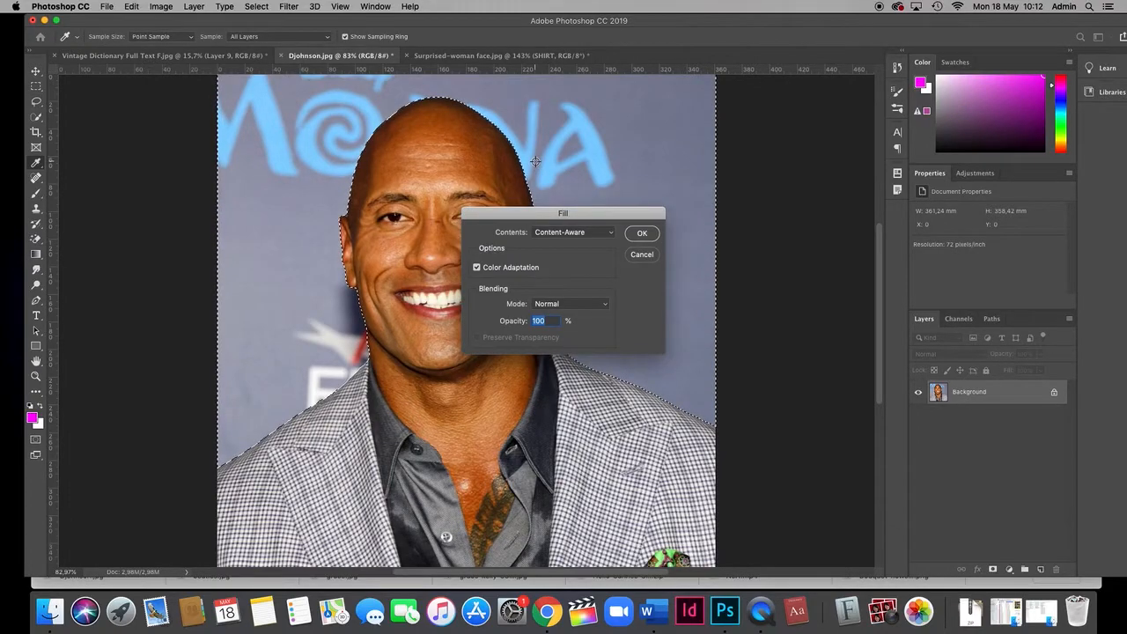
{"action": "left_click", "coordinate": [641, 255]}
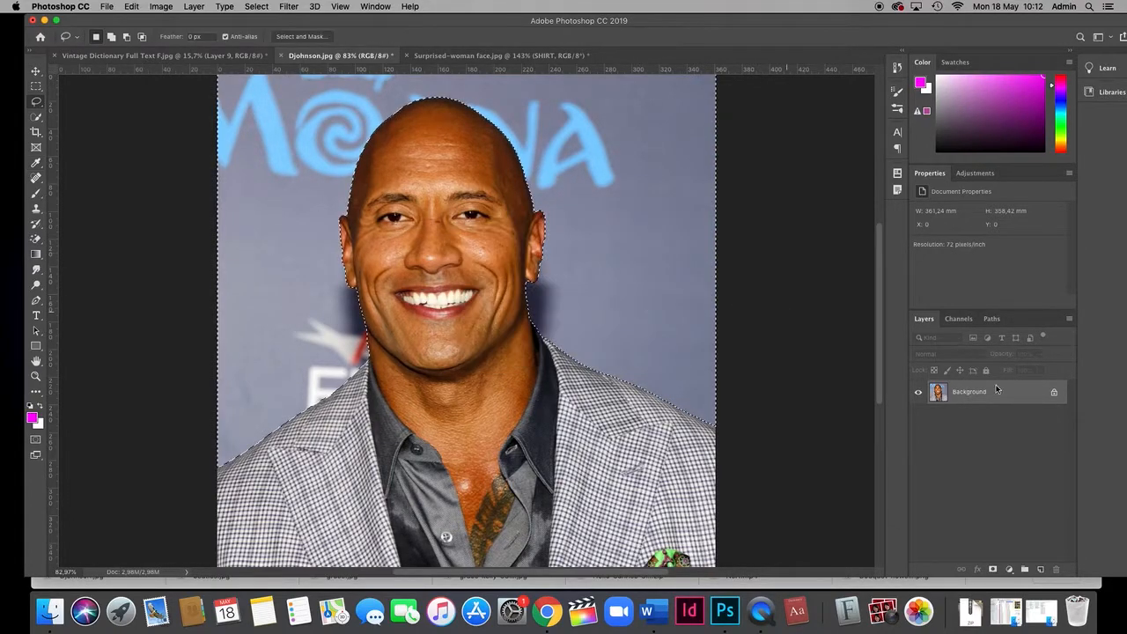
{"action": "left_click", "coordinate": [1053, 394]}
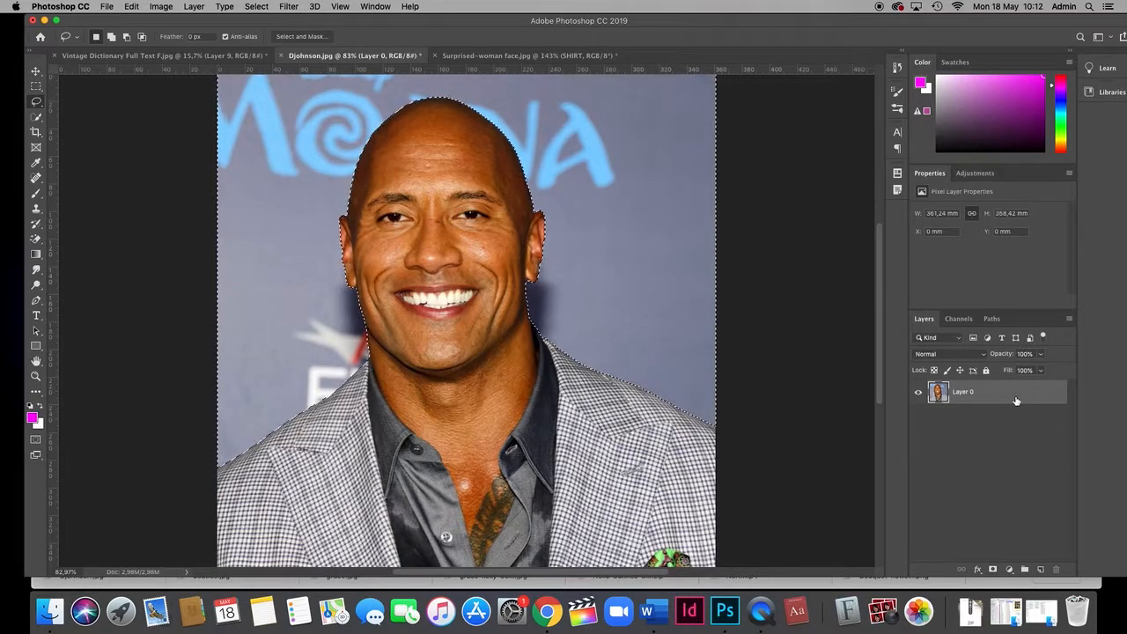
{"action": "key", "text": "BackSpace"}
{"action": "key", "text": "super+d"}
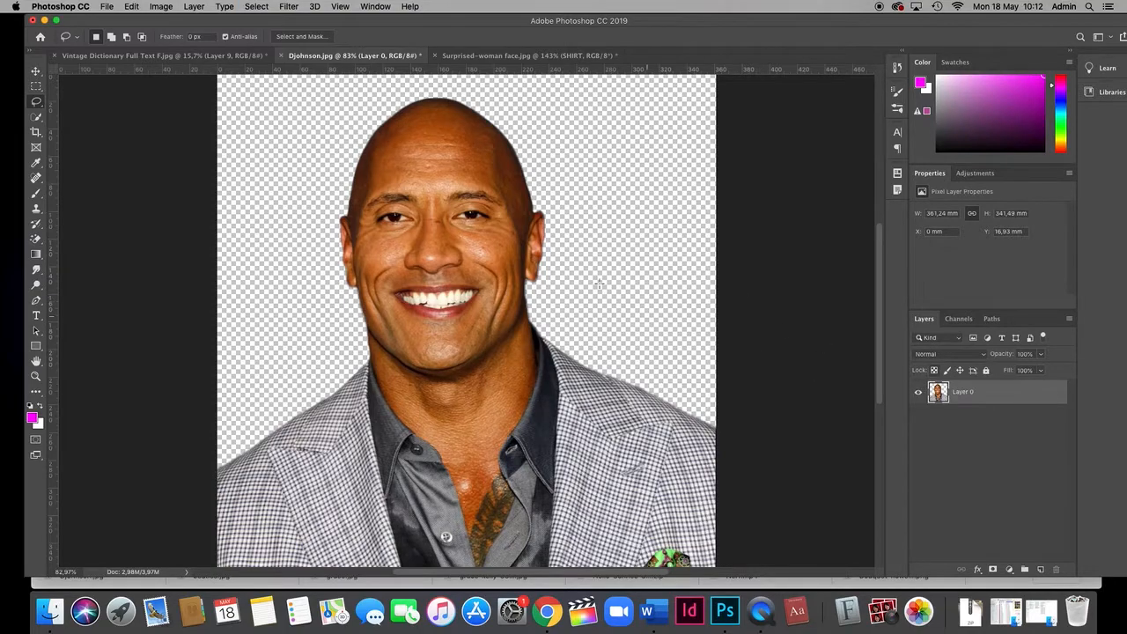
Step: Convert the cut-out man's layer to a smart object and return to the Vintage Dictionary document
{"action": "right_click", "coordinate": [1013, 395]}
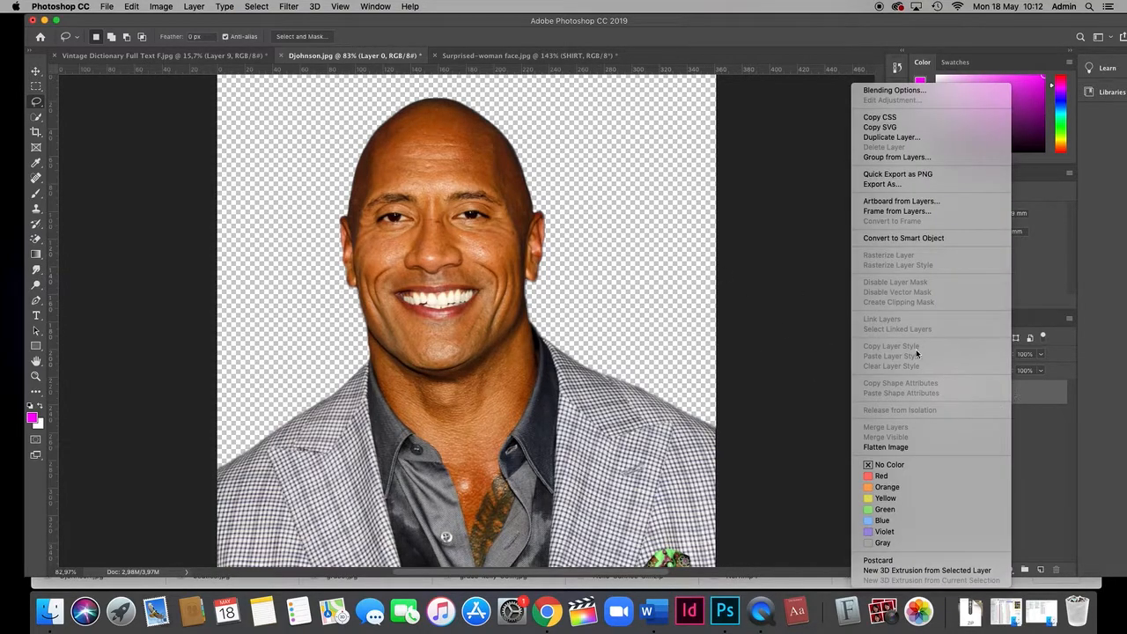
{"action": "left_click", "coordinate": [916, 241]}
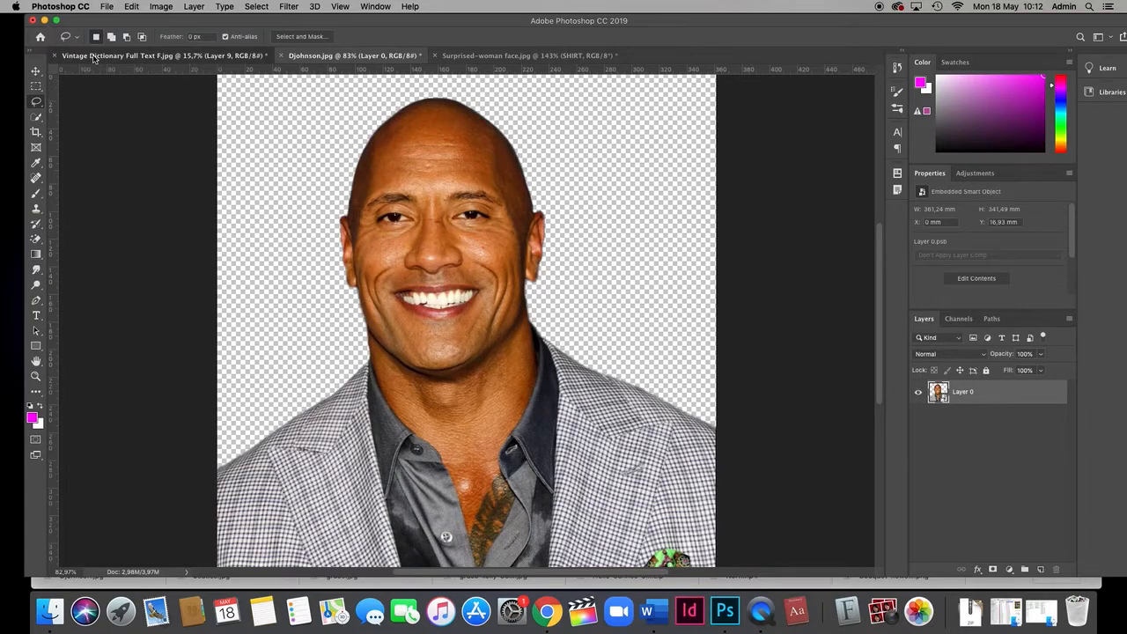
{"action": "left_click", "coordinate": [158, 55]}
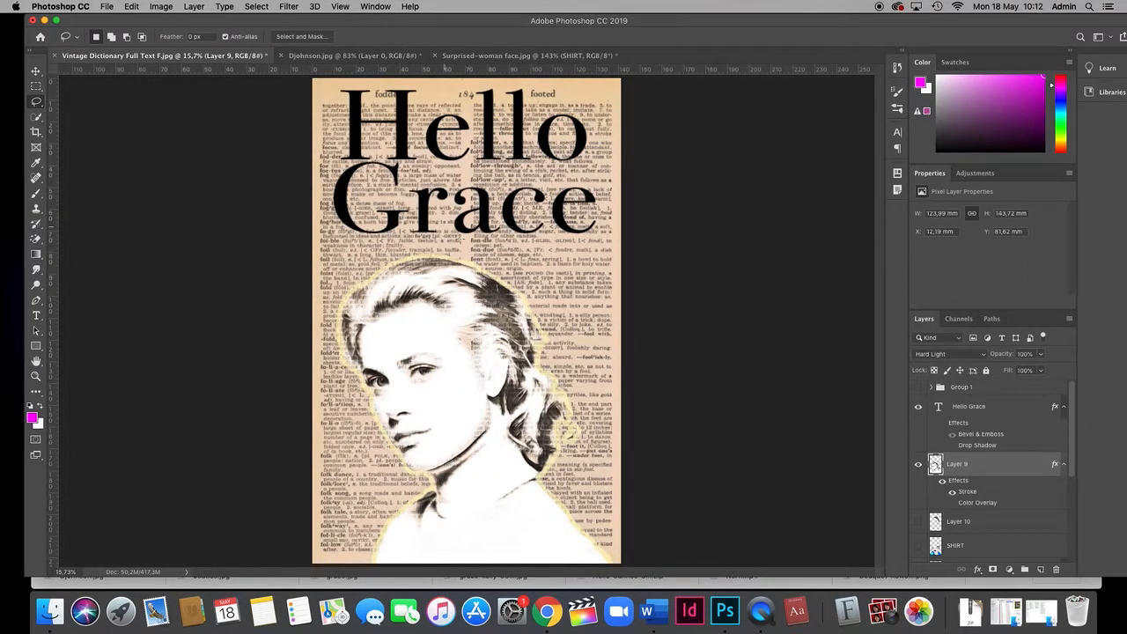
Step: Switch to Chrome and examine the Ali Butterfly print's artwork up close, then return to the artnwordz.com People page
{"action": "left_click", "coordinate": [44, 20]}
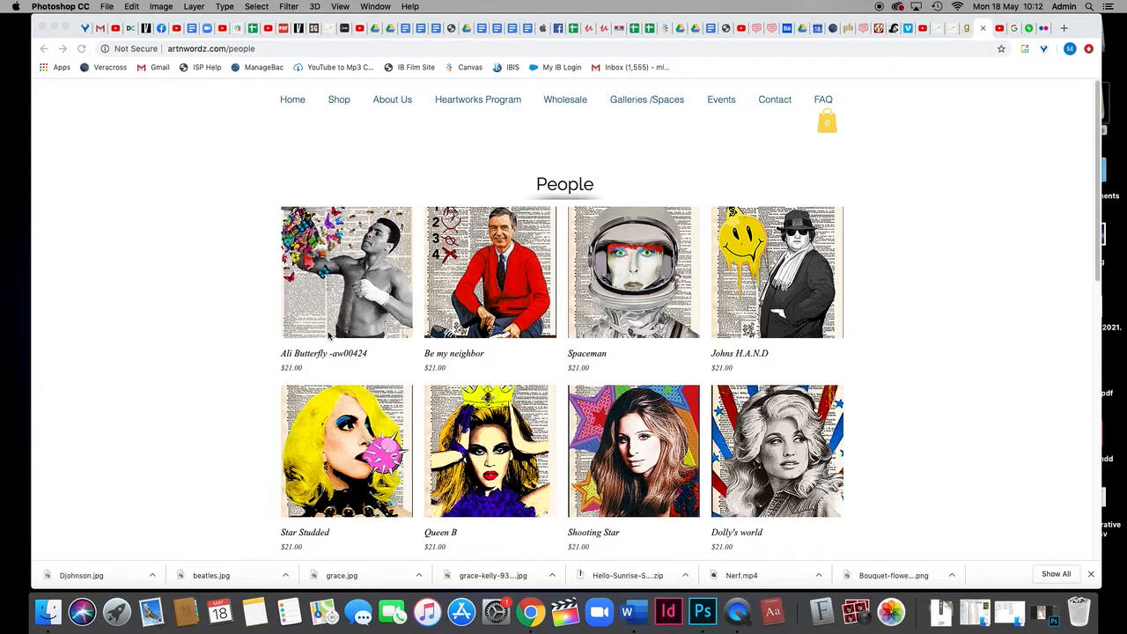
{"action": "left_click", "coordinate": [350, 266]}
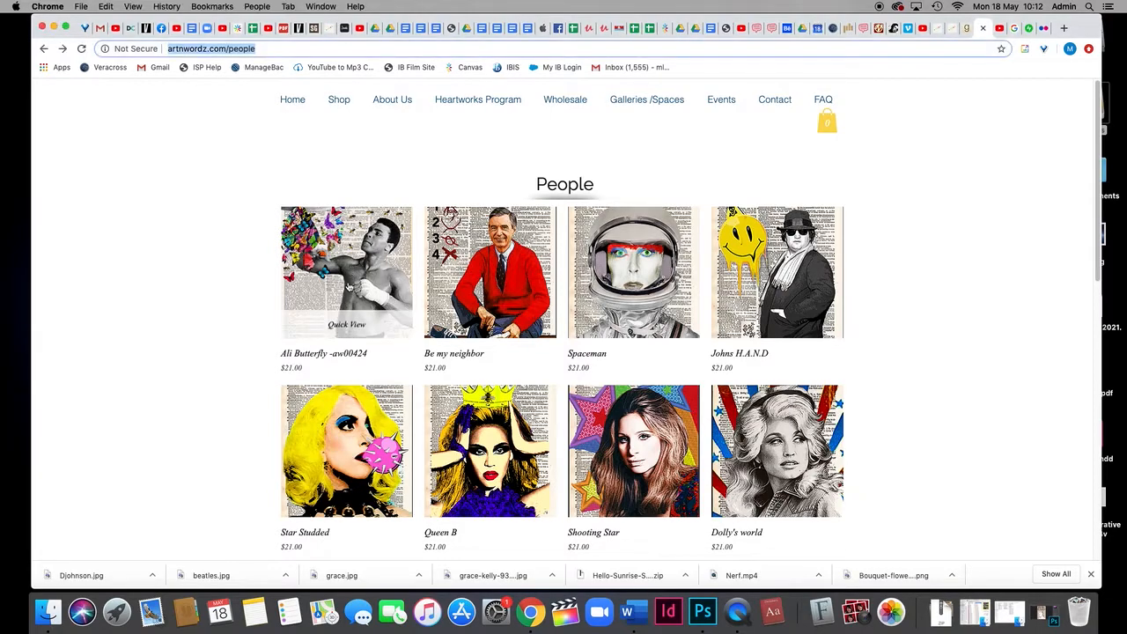
{"action": "left_click", "coordinate": [347, 286]}
{"action": "left_click", "coordinate": [348, 286]}
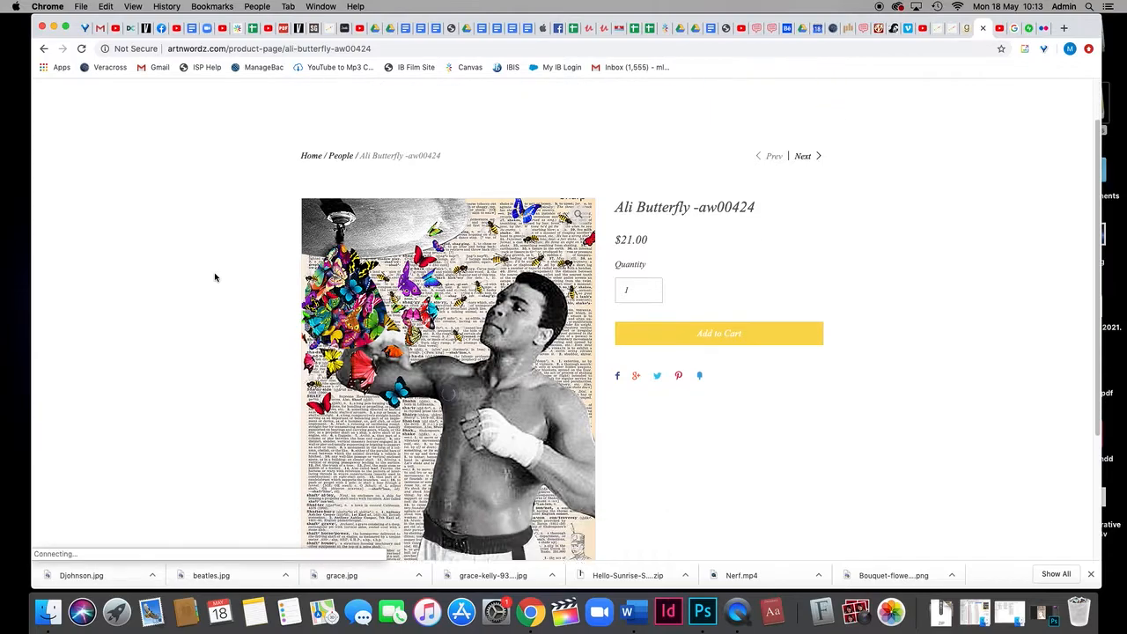
{"action": "scroll", "coordinate": [214, 277], "scroll_direction": "down", "scroll_amount": 3}
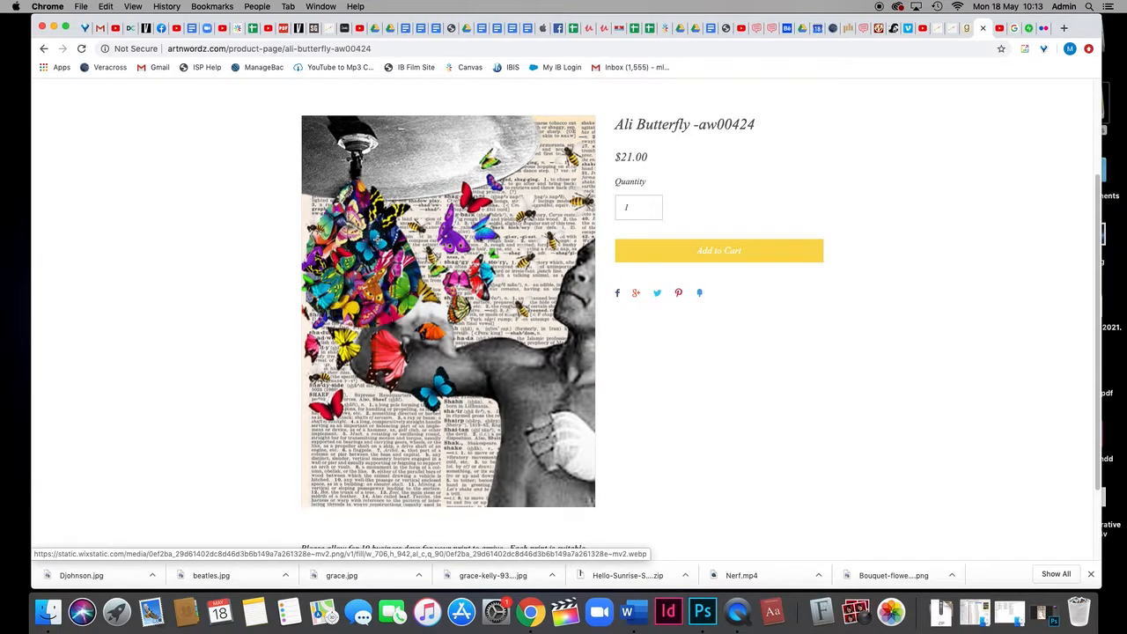
{"action": "left_click", "coordinate": [44, 49]}
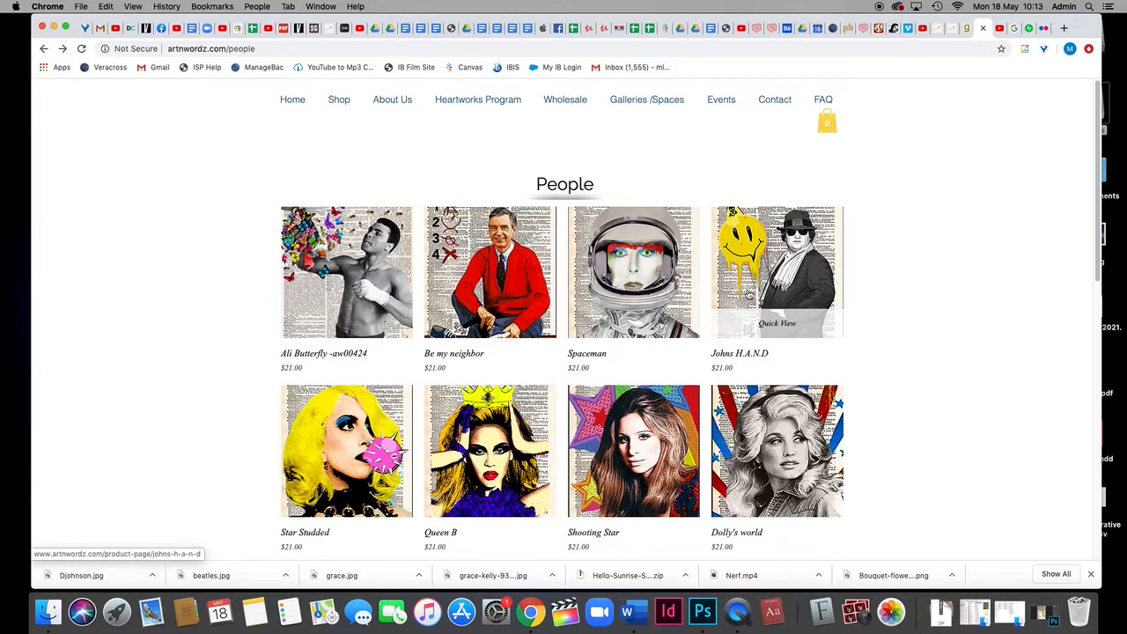
Step: Look through the rest of the People gallery for dictionary-page portrait ideas and return to its beginning
{"action": "scroll", "coordinate": [748, 295], "scroll_direction": "down", "scroll_amount": 3}
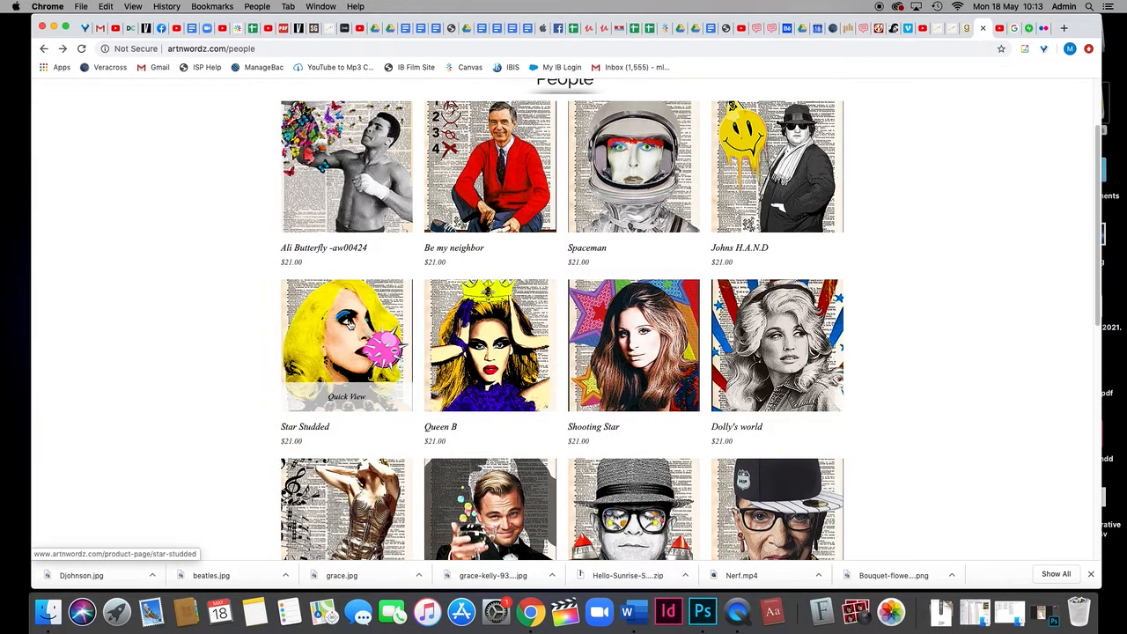
{"action": "scroll", "coordinate": [351, 324], "scroll_direction": "down", "scroll_amount": 3}
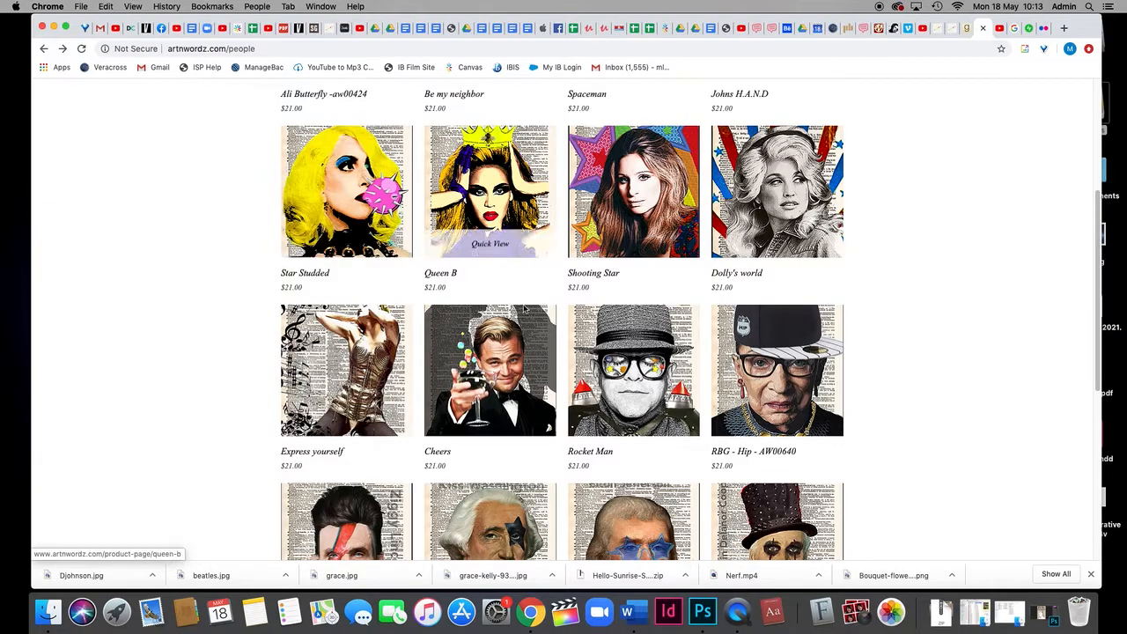
{"action": "scroll", "coordinate": [547, 344], "scroll_direction": "down", "scroll_amount": 4}
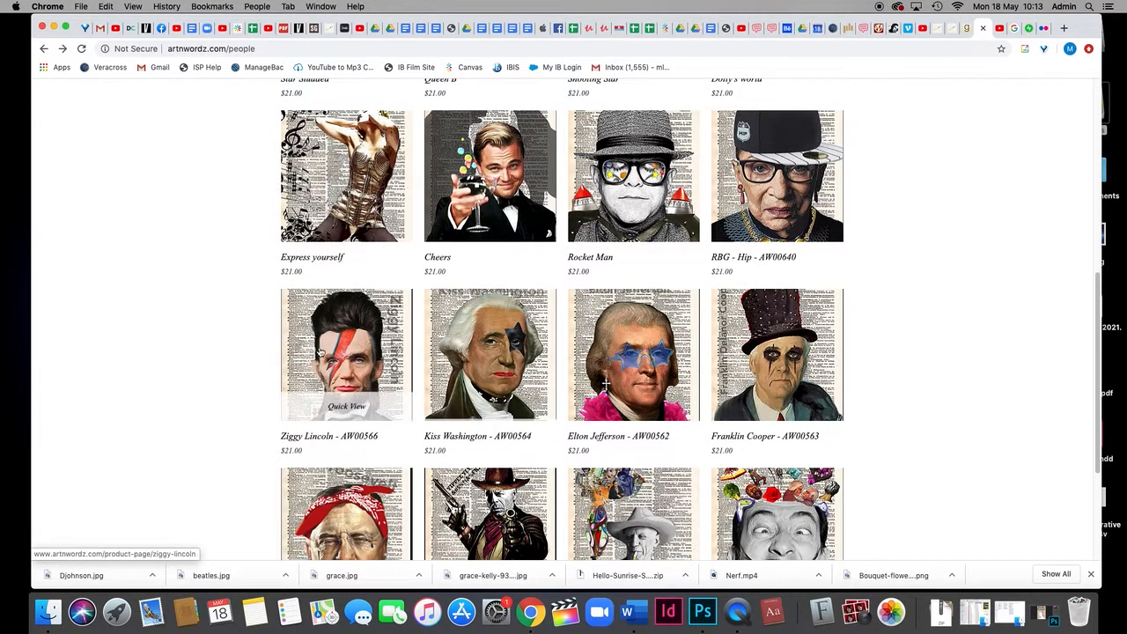
{"action": "scroll", "coordinate": [547, 352], "scroll_direction": "down", "scroll_amount": 4}
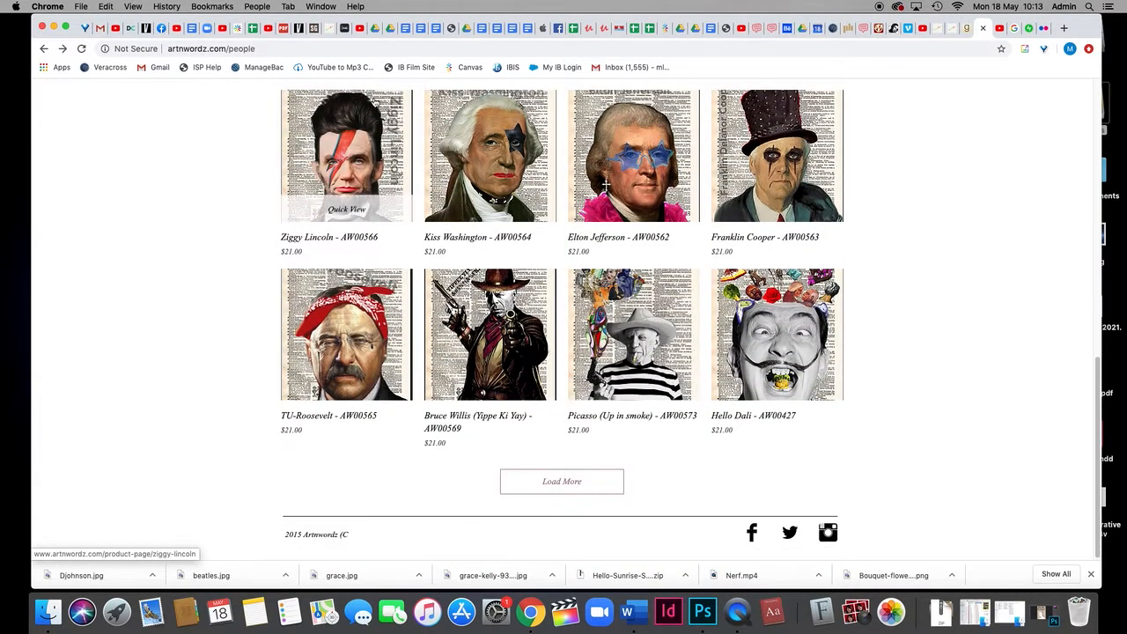
{"action": "scroll", "coordinate": [352, 194], "scroll_direction": "up", "scroll_amount": 12}
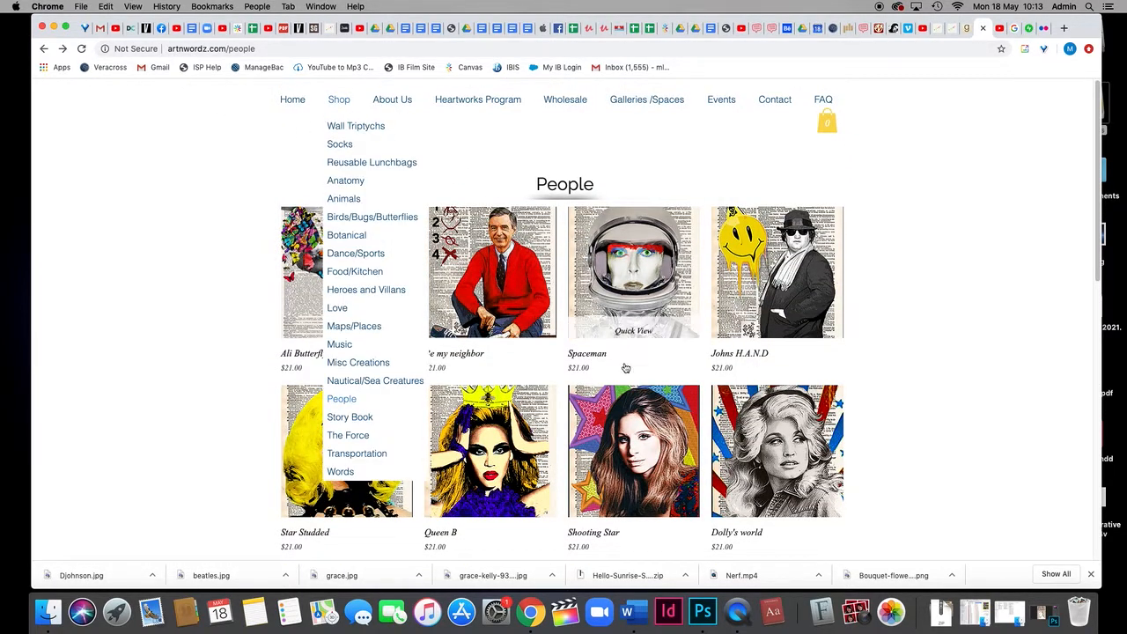
Step: Examine the Spaceman print's artwork on its product page and return to the People gallery
{"action": "left_click", "coordinate": [635, 278]}
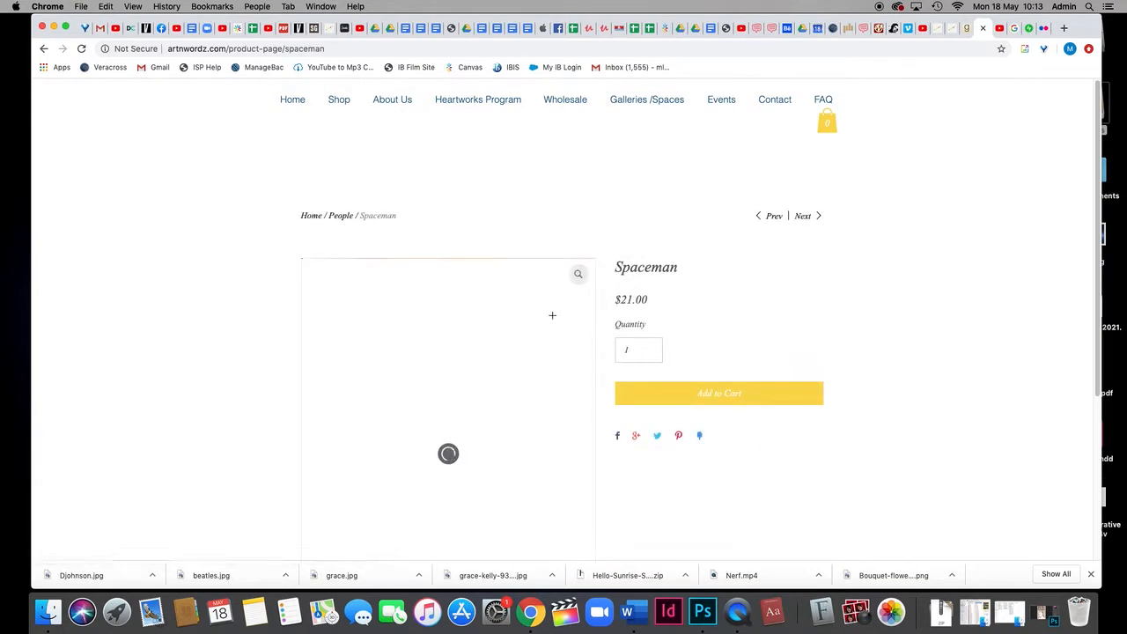
{"action": "scroll", "coordinate": [298, 310], "scroll_direction": "down", "scroll_amount": 3}
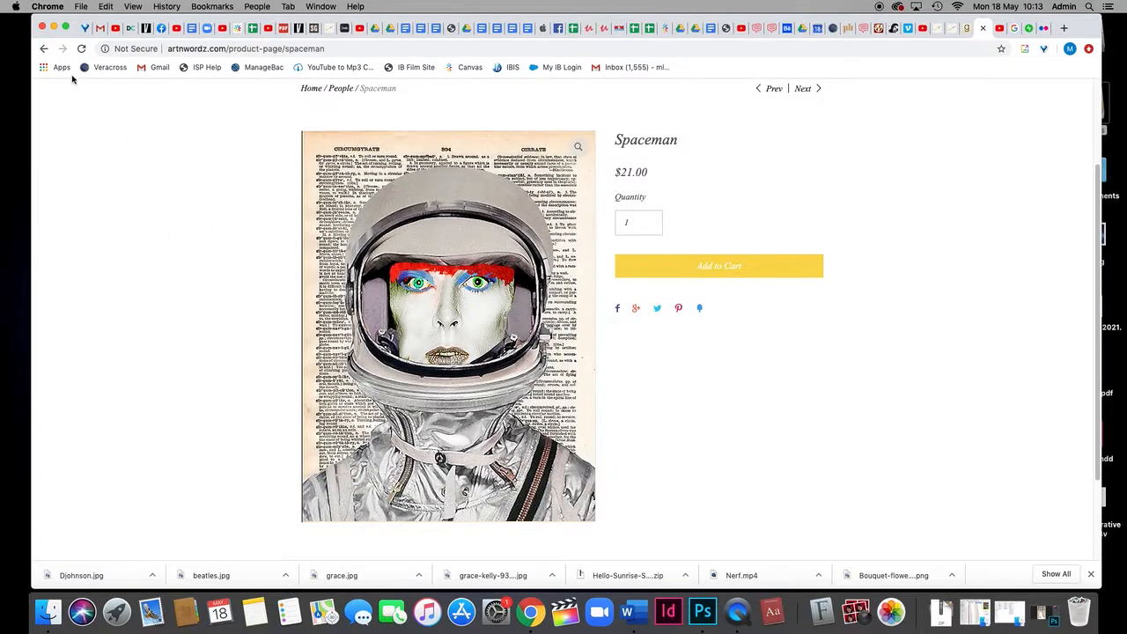
{"action": "left_click", "coordinate": [43, 48]}
Step: Look through the shop's Birds/Bugs/Butterflies gallery for dictionary-page artwork ideas and return to its beginning
{"action": "mouse_move", "coordinate": [340, 100]}
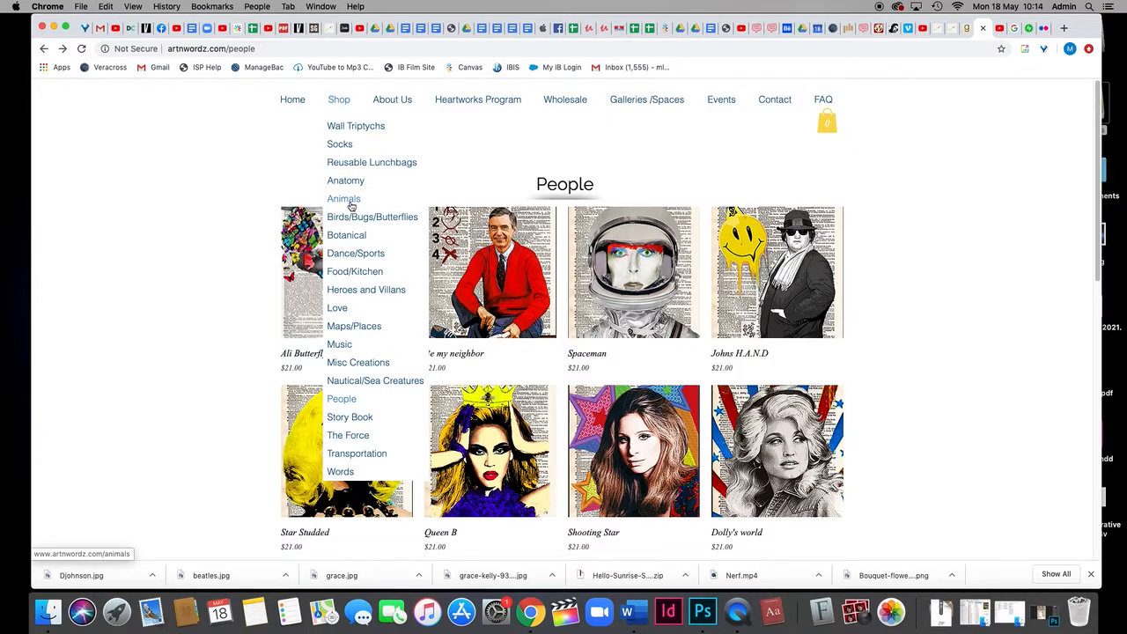
{"action": "left_click", "coordinate": [358, 220]}
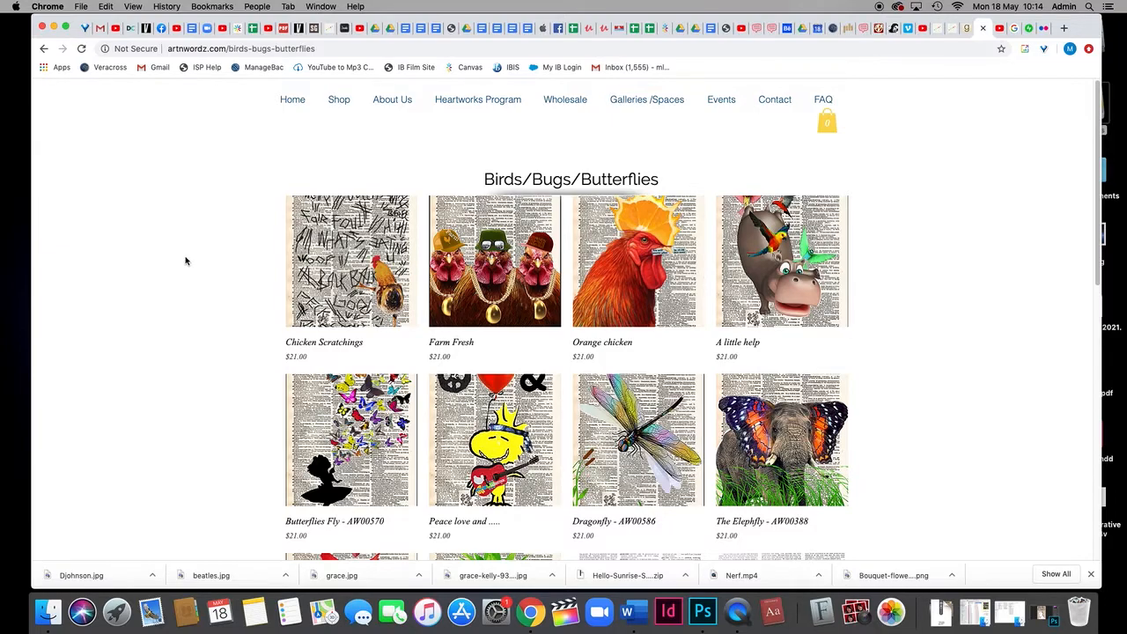
{"action": "scroll", "coordinate": [185, 261], "scroll_direction": "down", "scroll_amount": 5}
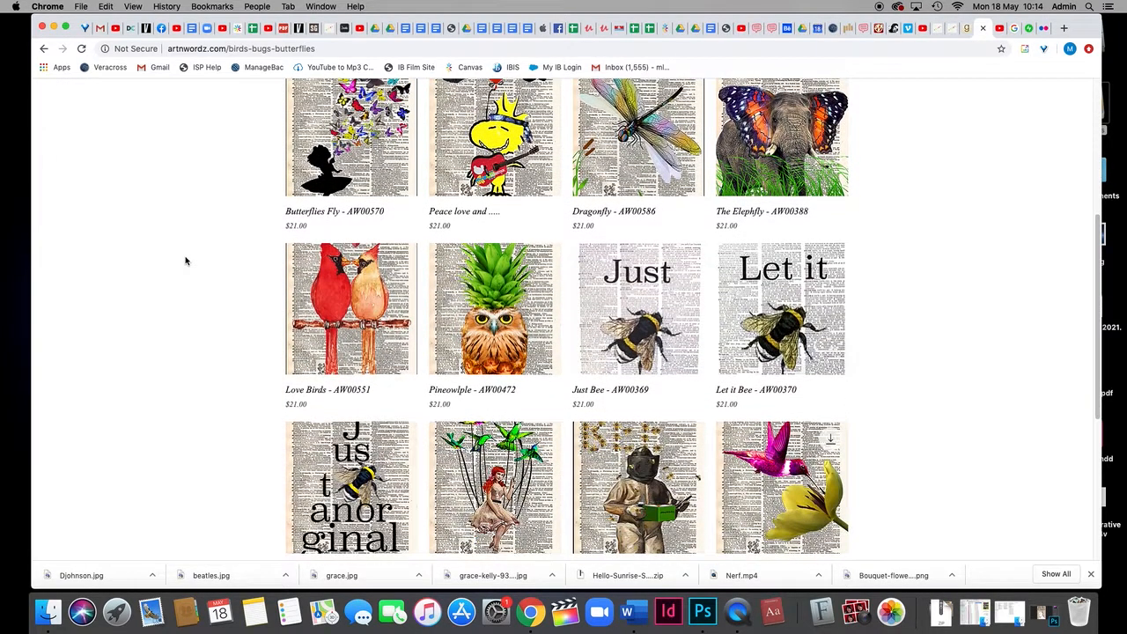
{"action": "scroll", "coordinate": [185, 261], "scroll_direction": "down", "scroll_amount": 1}
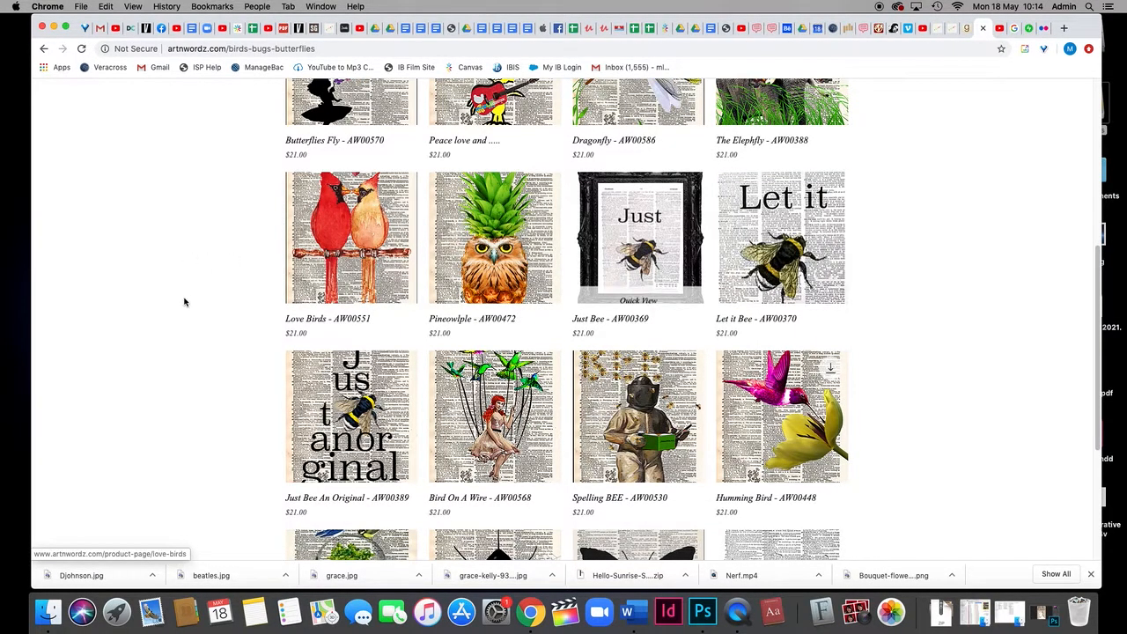
{"action": "scroll", "coordinate": [187, 301], "scroll_direction": "down", "scroll_amount": 3}
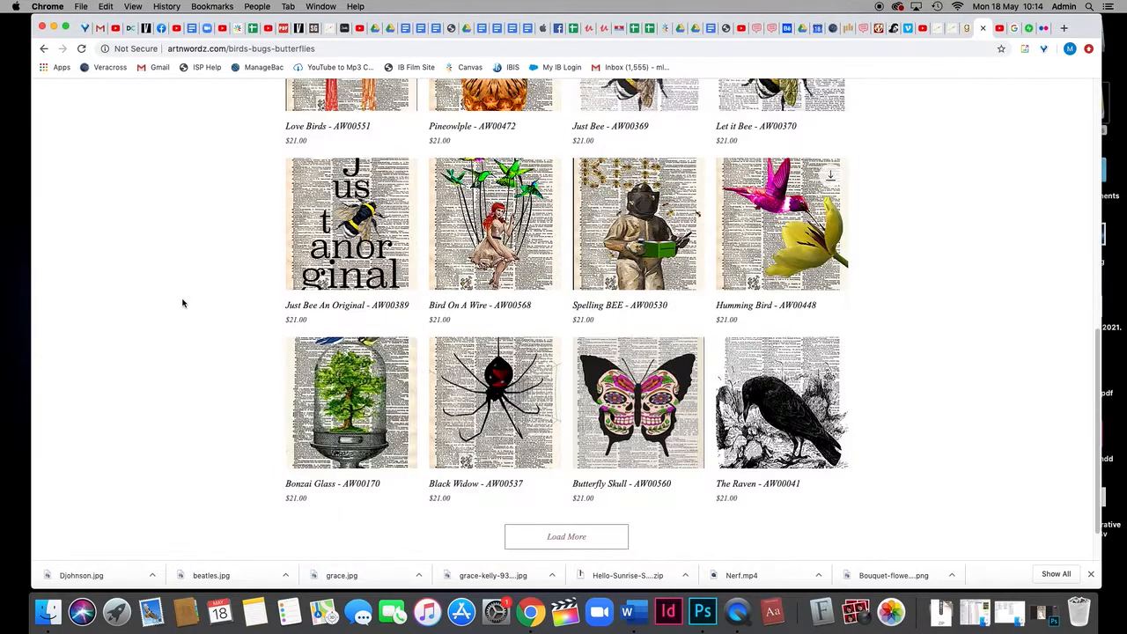
{"action": "scroll", "coordinate": [183, 303], "scroll_direction": "up", "scroll_amount": 8}
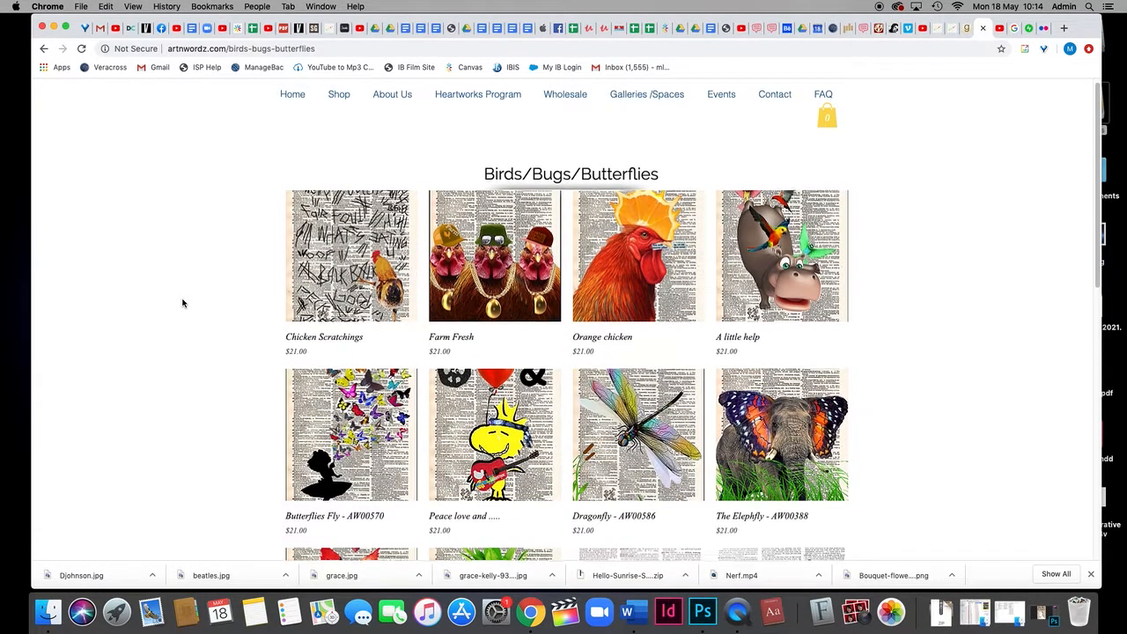
{"action": "scroll", "coordinate": [182, 303], "scroll_direction": "up", "scroll_amount": 1}
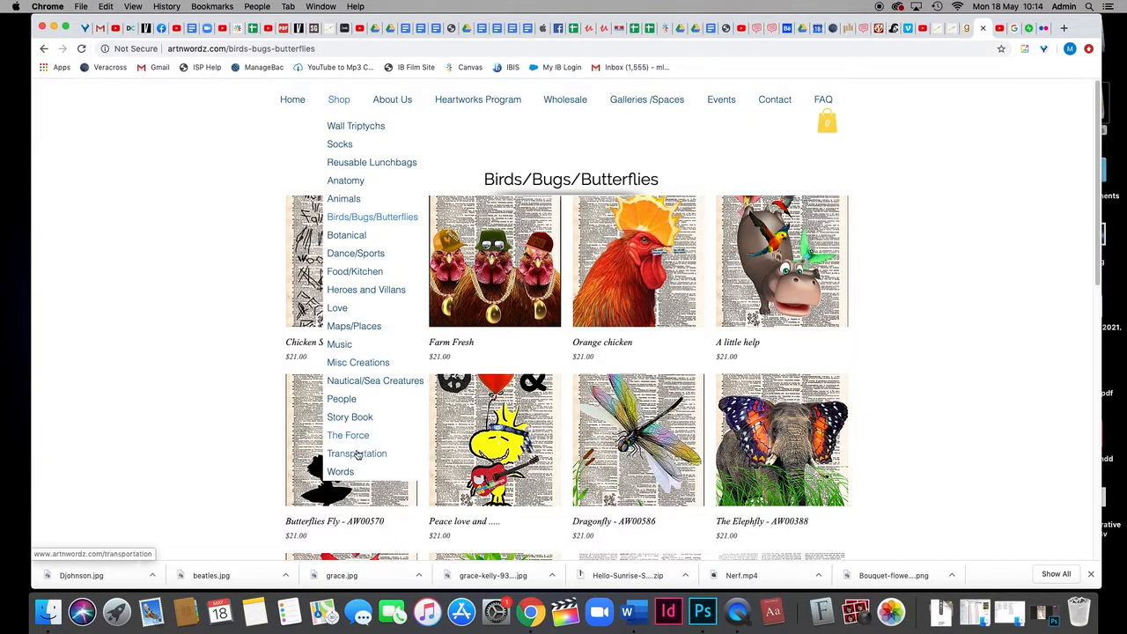
Step: Browse the Nautical/Sea Creatures gallery and examine the Nature Votes shark print on its product page
{"action": "left_click", "coordinate": [365, 381]}
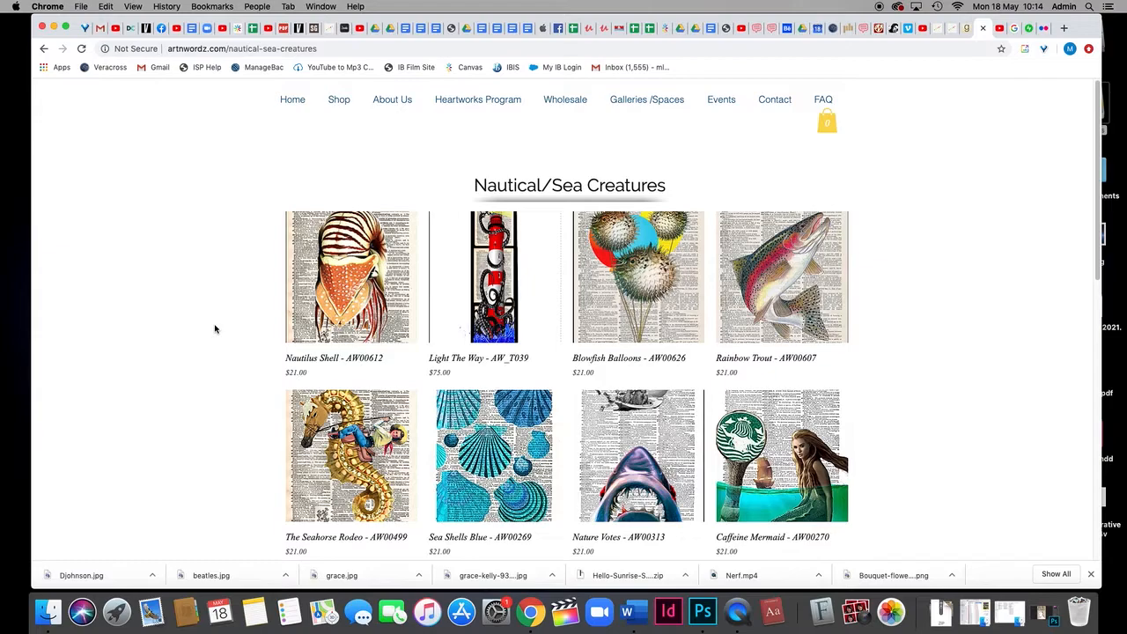
{"action": "scroll", "coordinate": [630, 378], "scroll_direction": "down", "scroll_amount": 3}
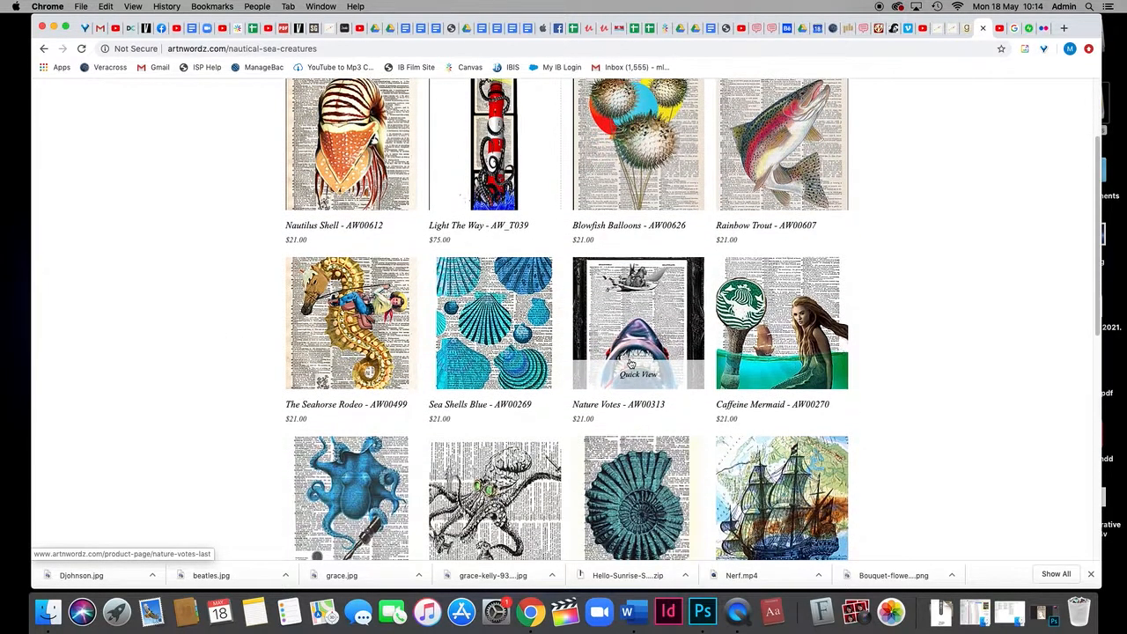
{"action": "left_click", "coordinate": [638, 345]}
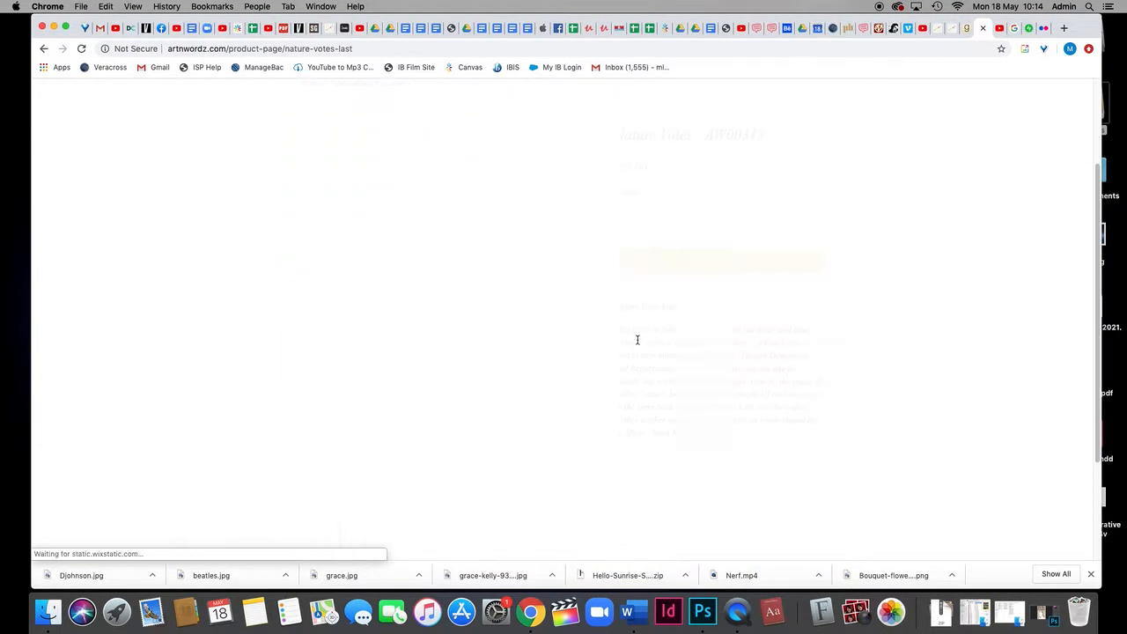
{"action": "scroll", "coordinate": [190, 356], "scroll_direction": "down", "scroll_amount": 3}
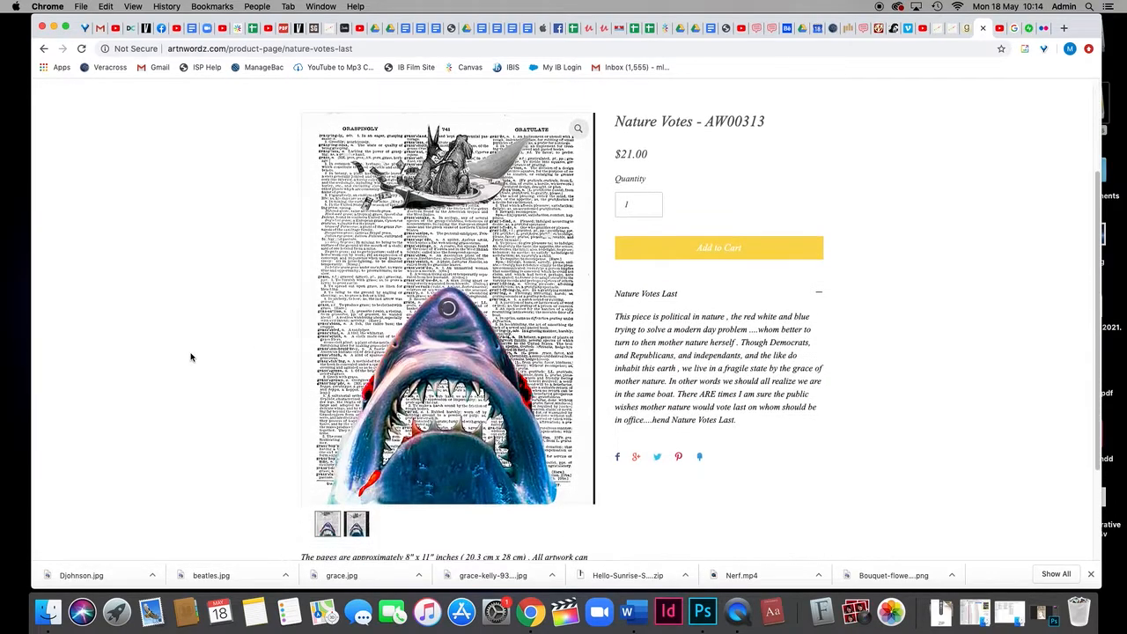